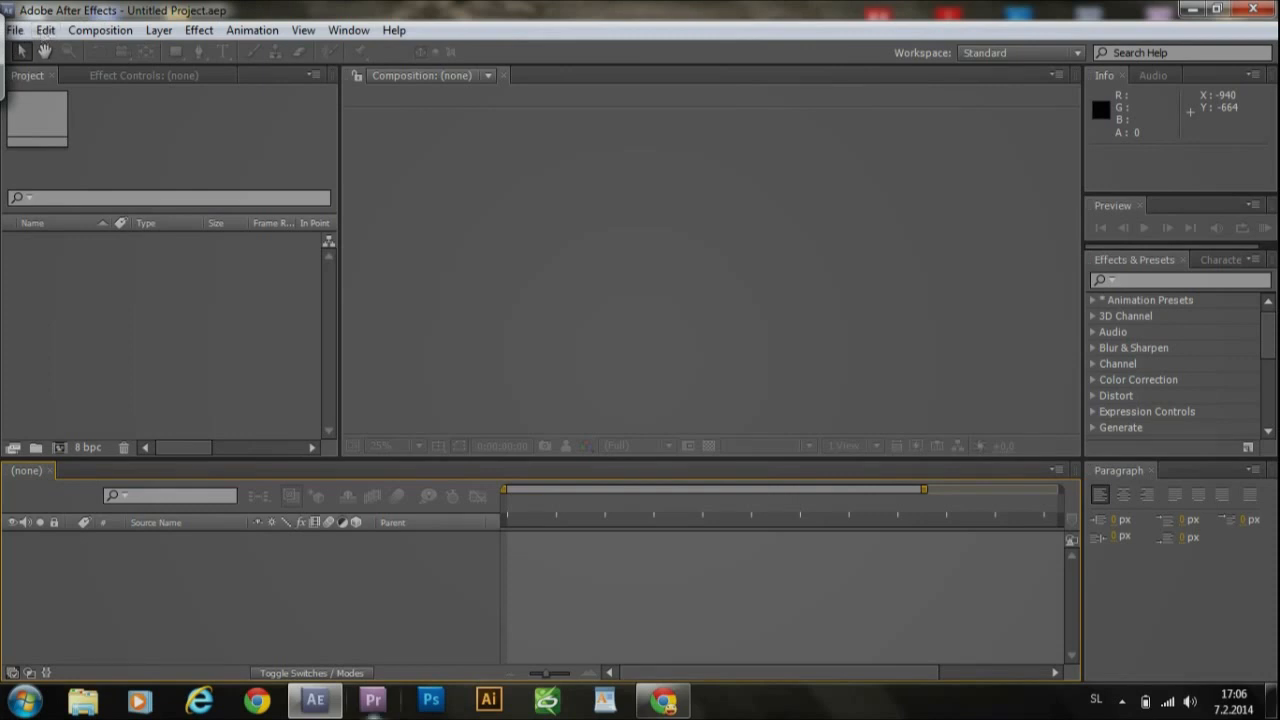
# Step: Create a new composition named Comp 1 using the HDV/HDTV 720 29.97 preset
pyautogui.click(100, 35)
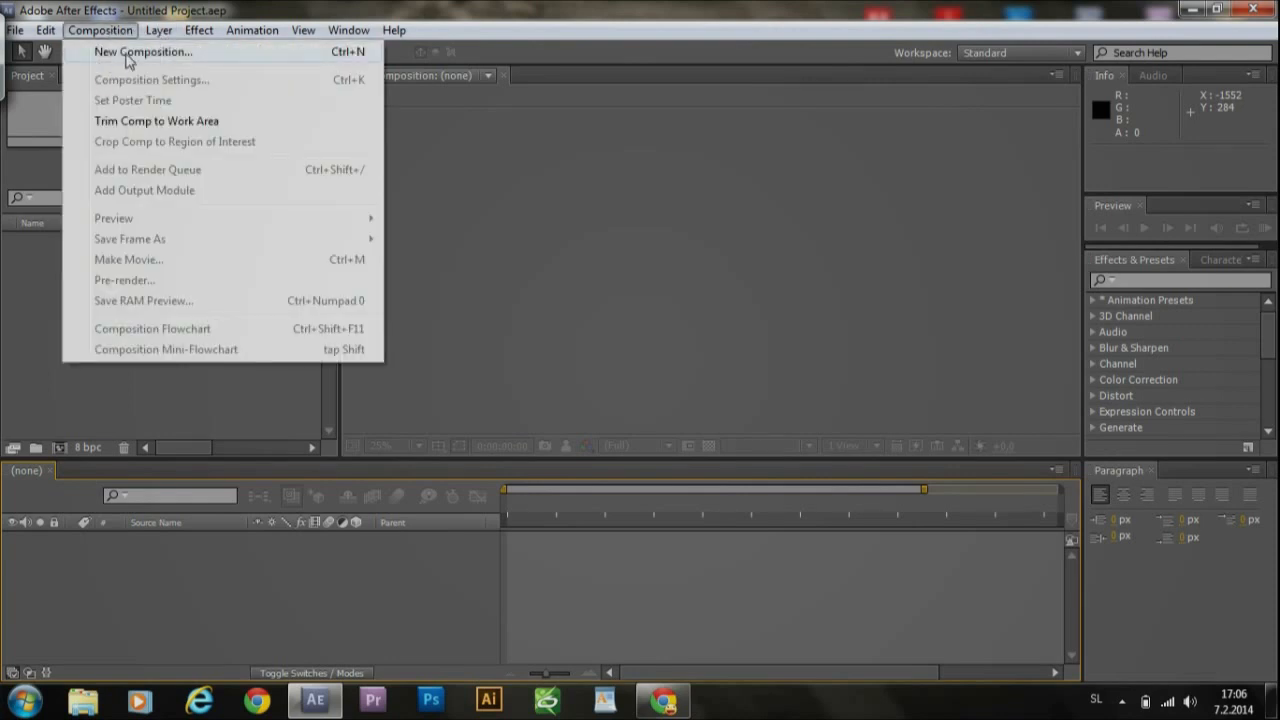
pyautogui.click(125, 55)
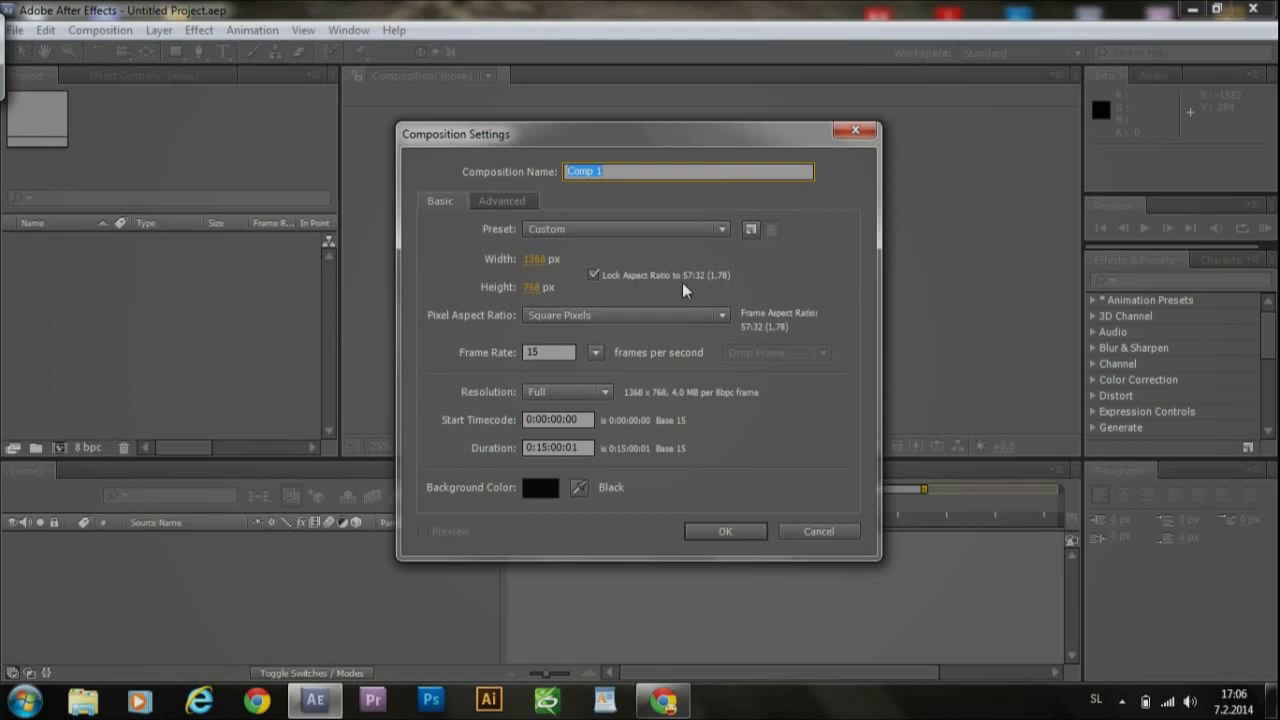
pyautogui.click(646, 234)
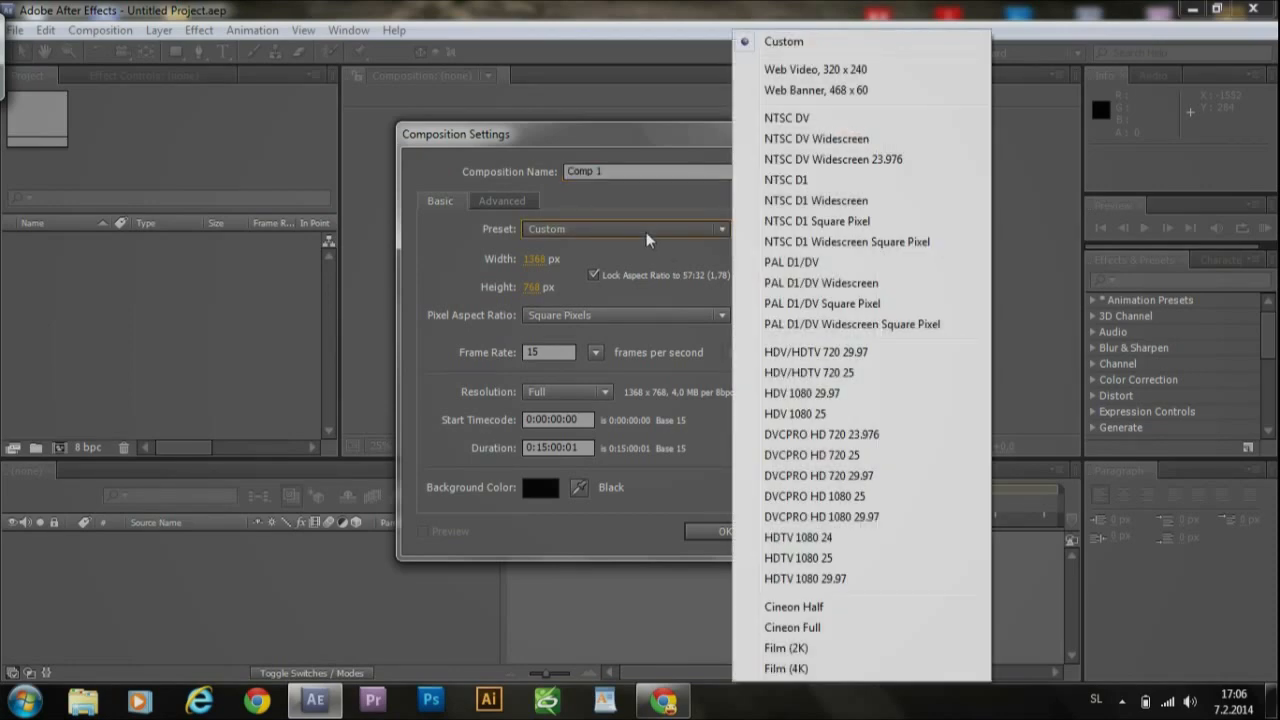
pyautogui.click(836, 355)
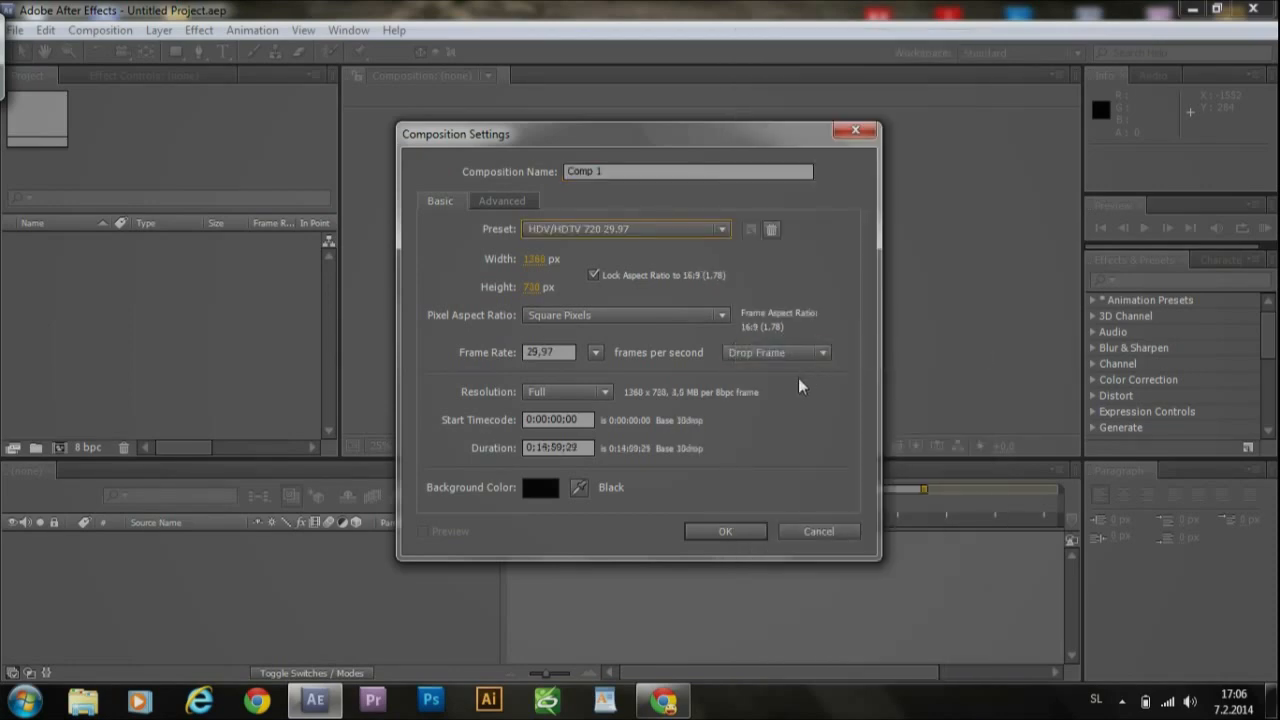
pyautogui.click(741, 534)
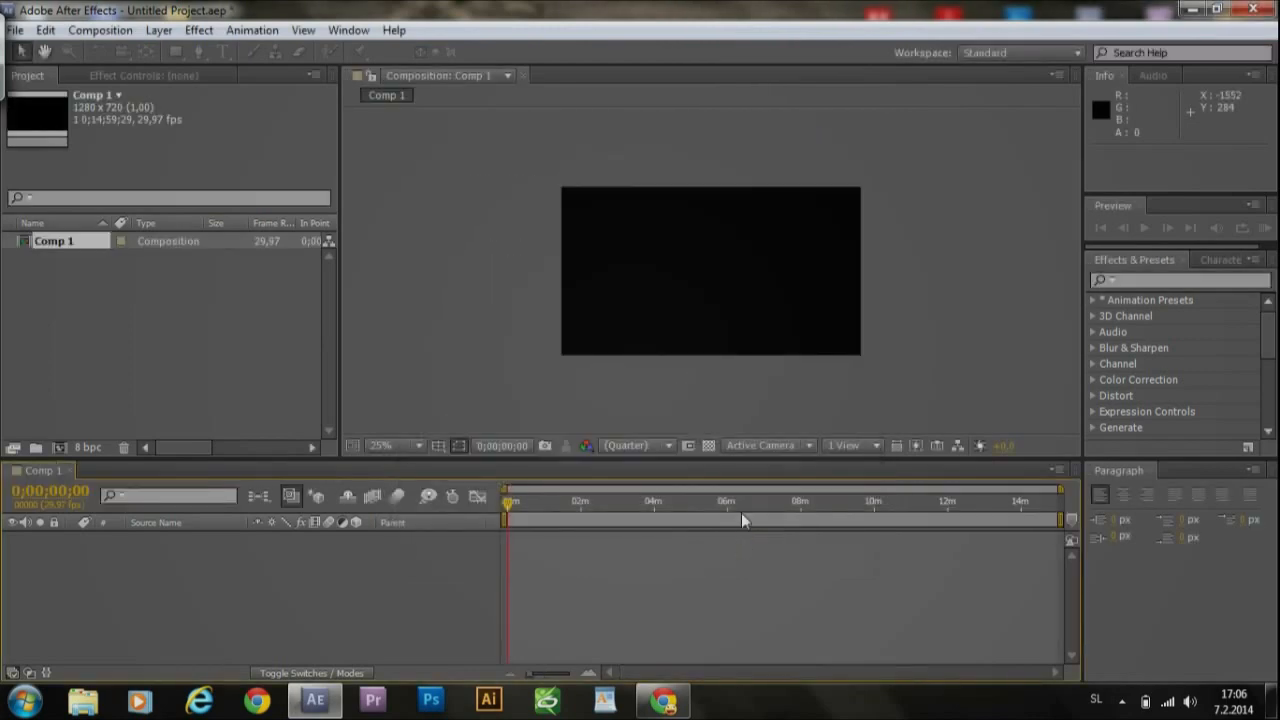
pyautogui.scroll(-4, 731, 276)
pyautogui.scroll(4, 731, 276)
pyautogui.scroll(-2, 781, 313)
pyautogui.scroll(2, 781, 313)
pyautogui.scroll(-2, 781, 313)
# Step: Add a white (FFFFFF) solid layer of 1280 x 720 px to the composition
pyautogui.click(159, 30)
pyautogui.moveTo(316, 38)
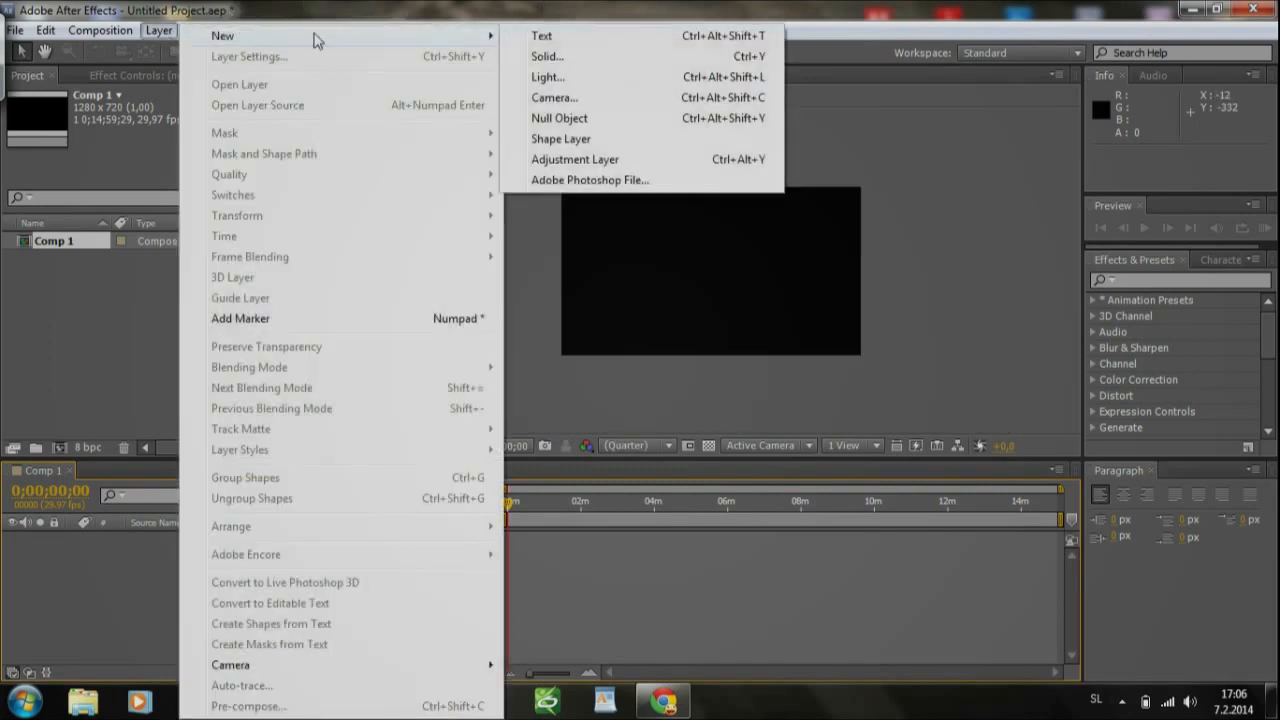
pyautogui.click(549, 60)
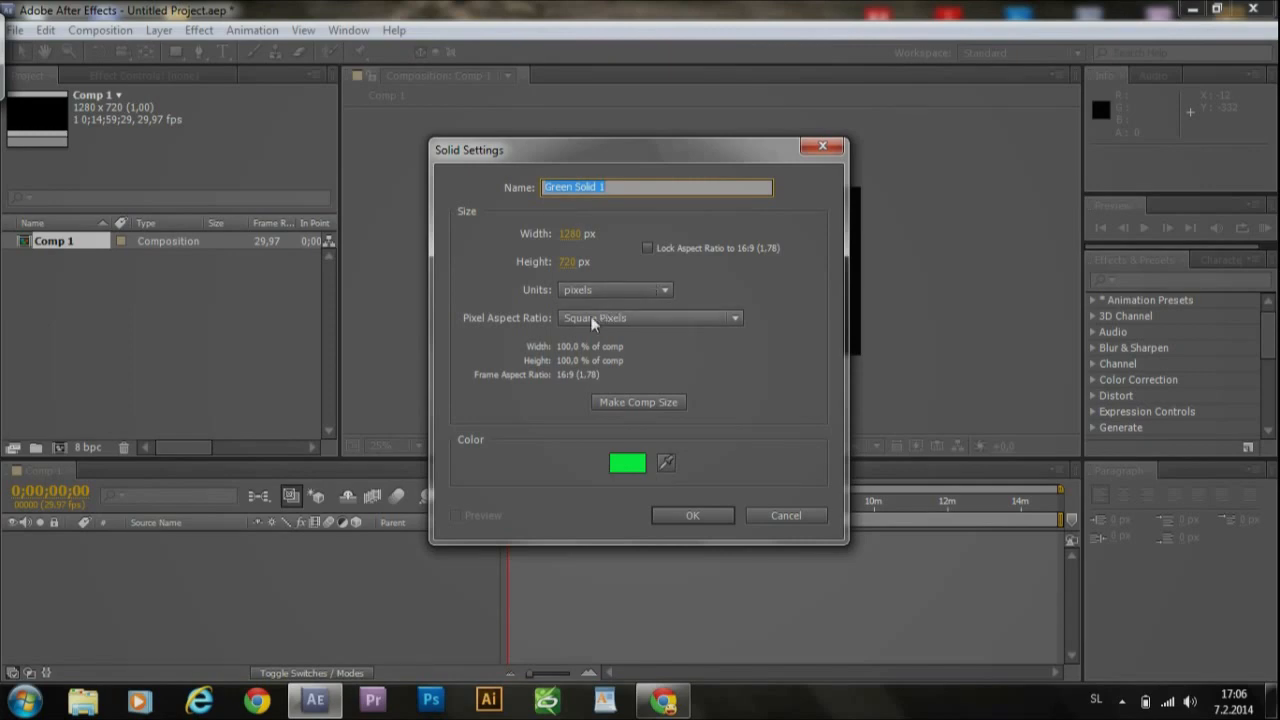
pyautogui.click(636, 460)
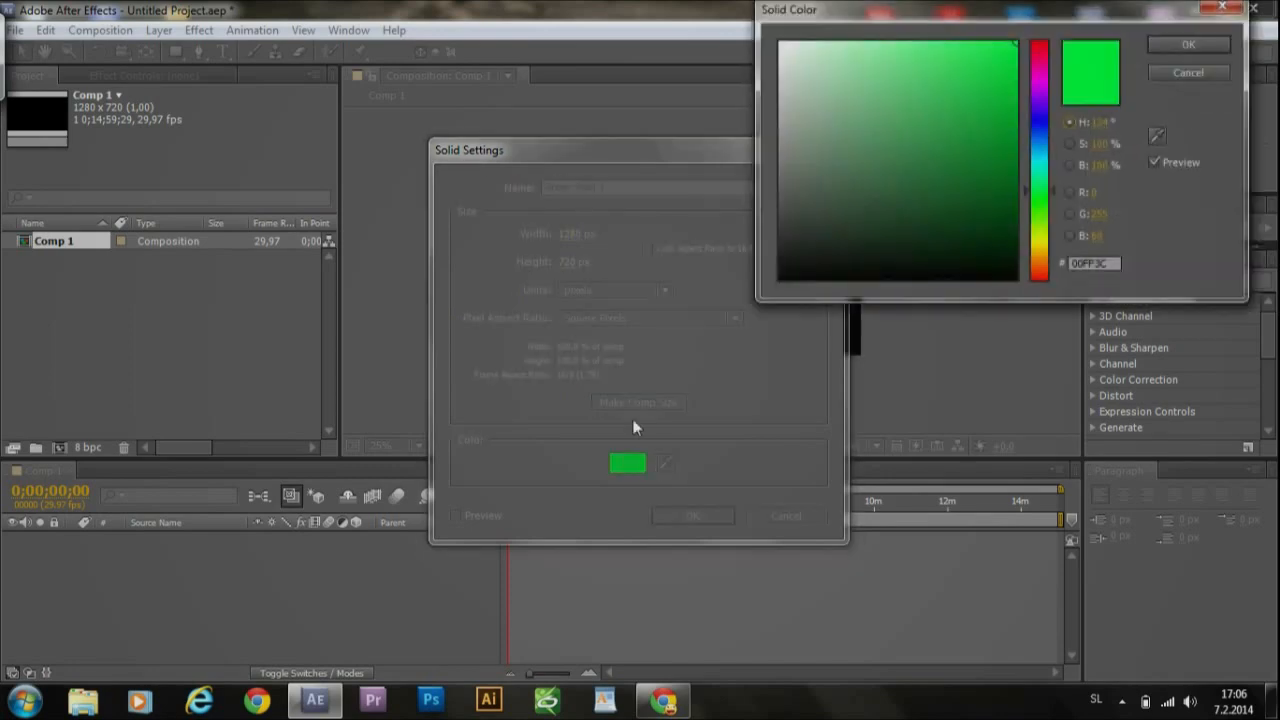
pyautogui.moveTo(837, 114); pyautogui.dragTo(770, 31)
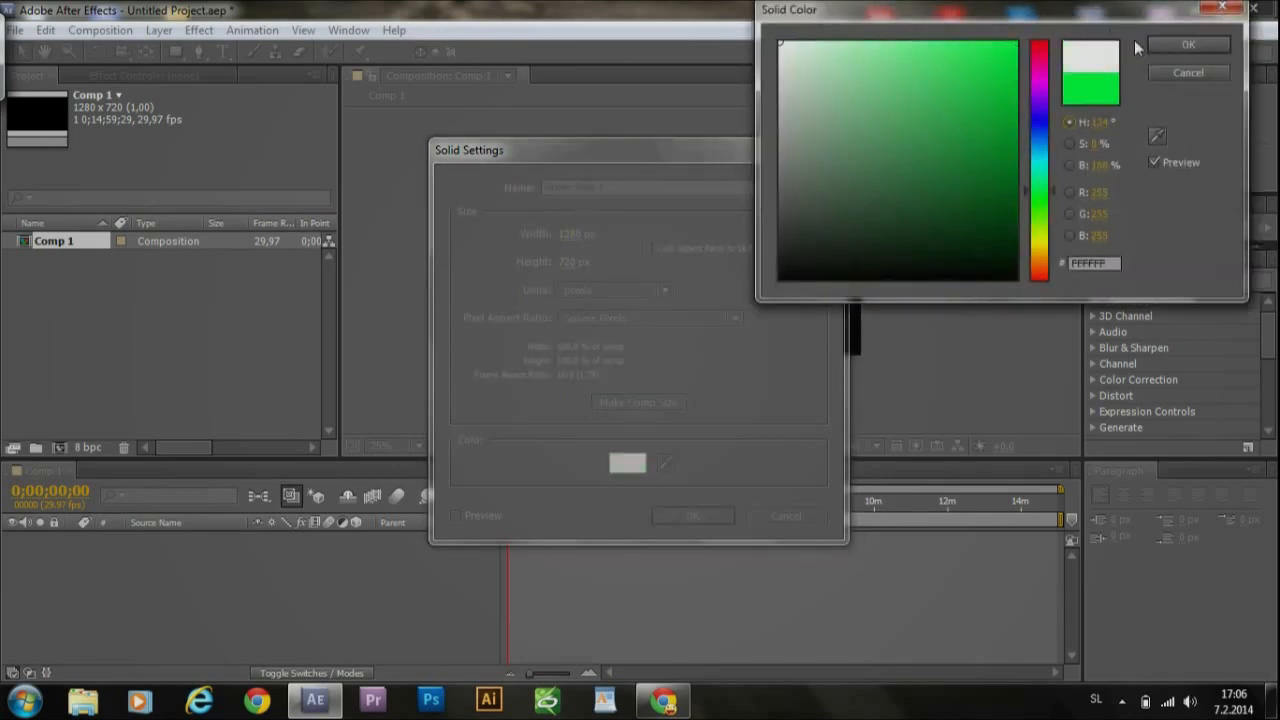
pyautogui.click(1188, 44)
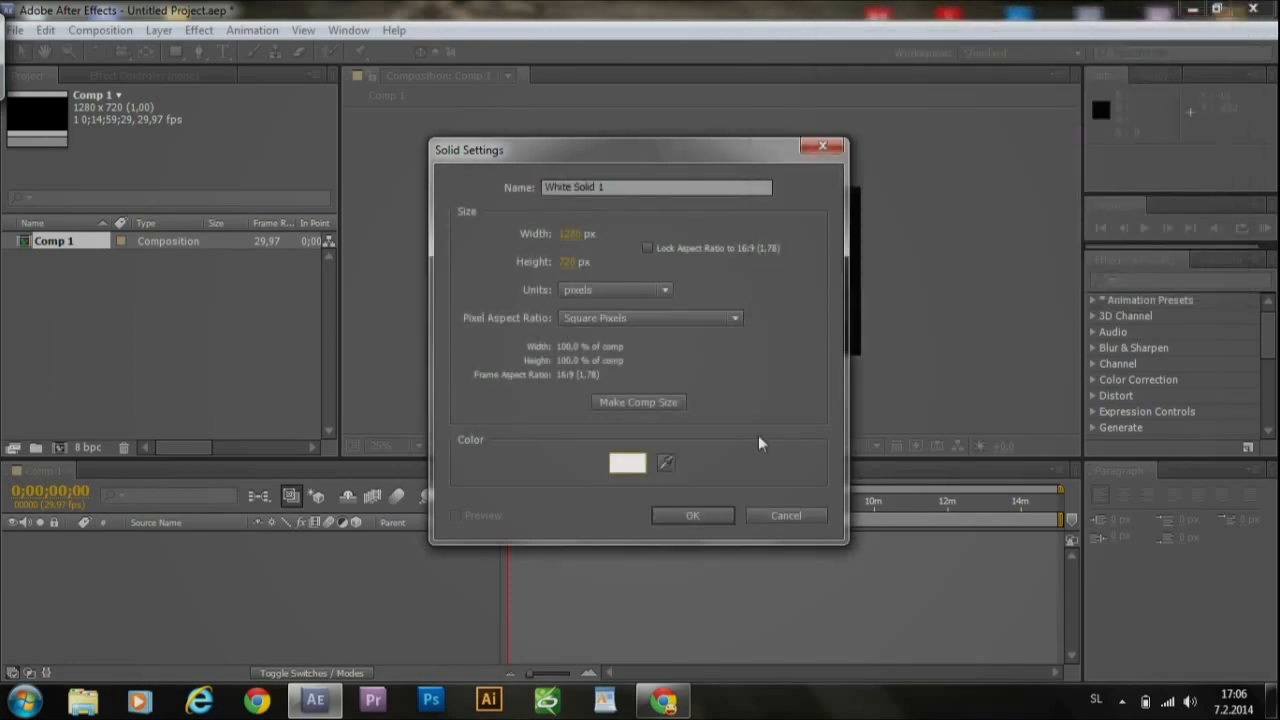
pyautogui.click(670, 515)
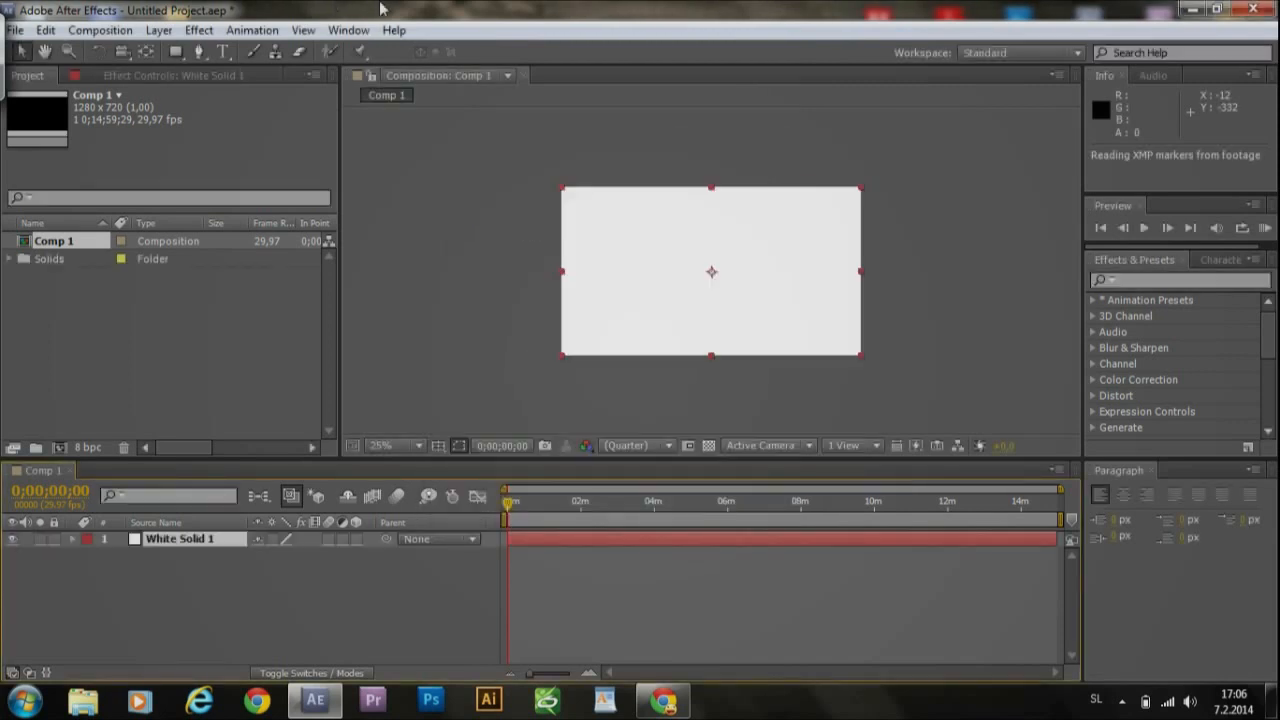
pyautogui.scroll(3, 619, 366)
pyautogui.scroll(-3, 679, 301)
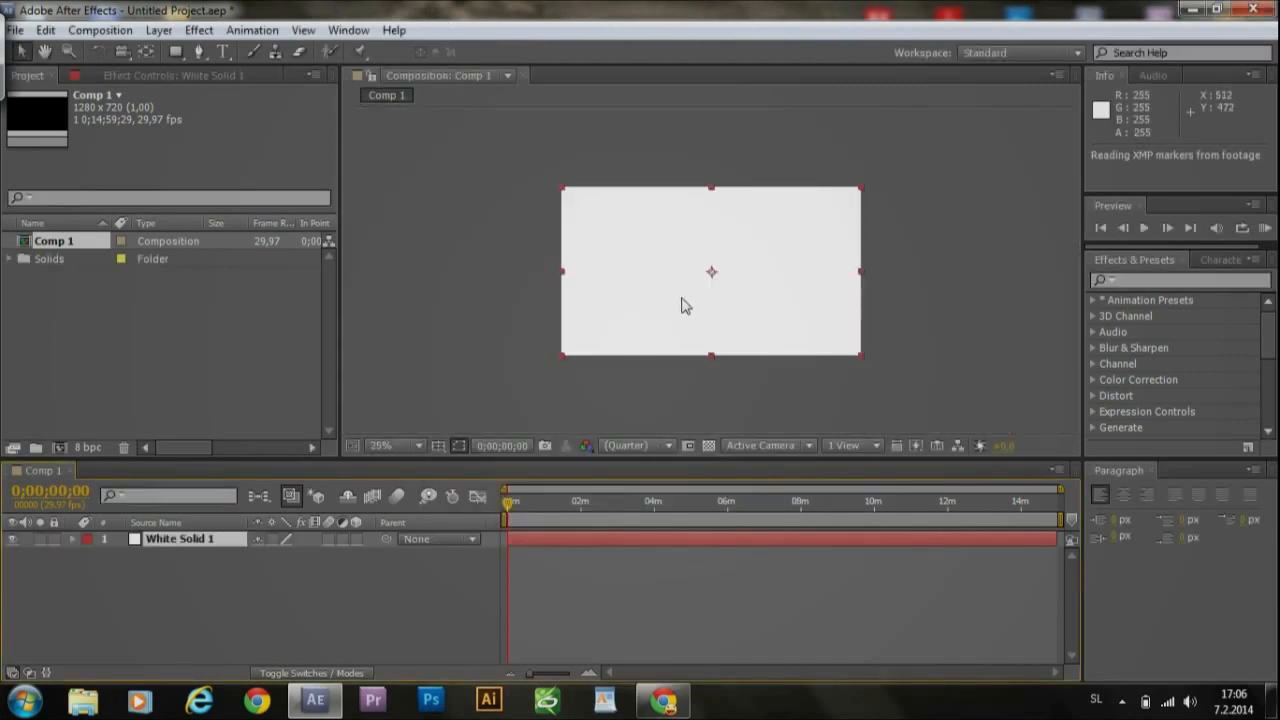
pyautogui.scroll(3, 657, 349)
pyautogui.scroll(-3, 657, 349)
# Step: Add a black text layer reading "LUKS" over the white solid, entering it with the on-screen keyboard
pyautogui.click(14, 55)
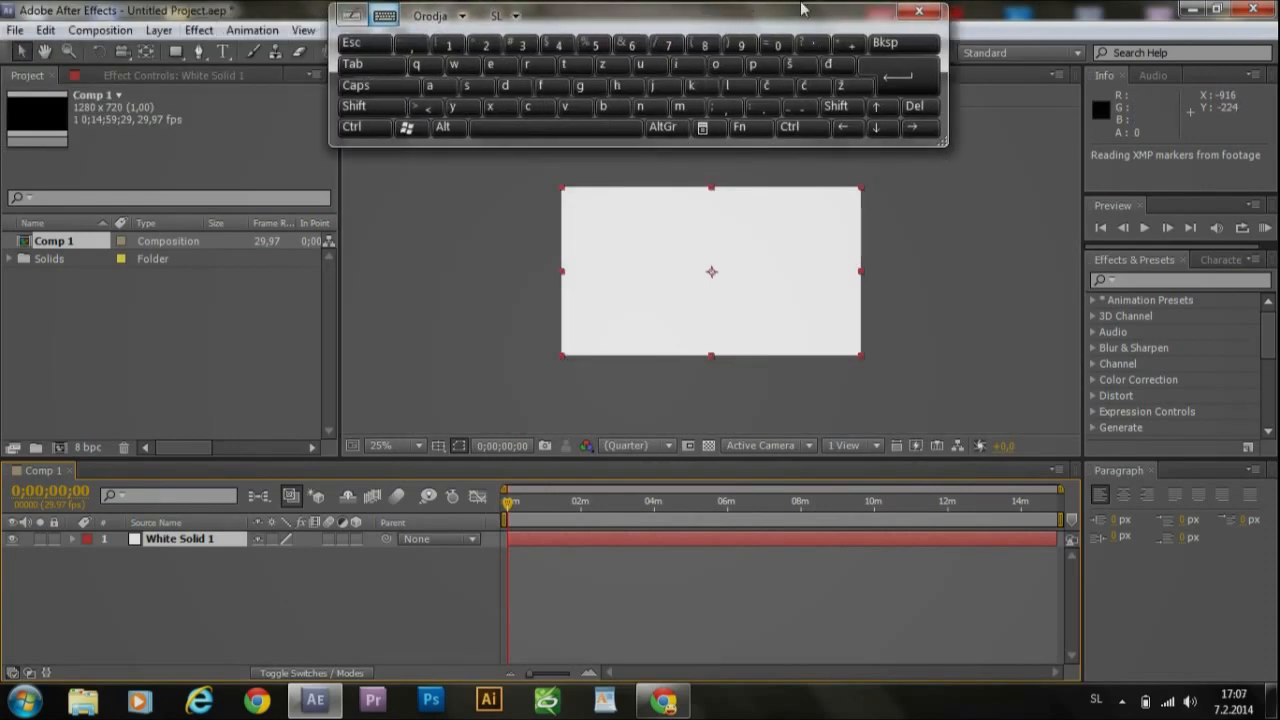
pyautogui.moveTo(784, 12); pyautogui.dragTo(979, 9)
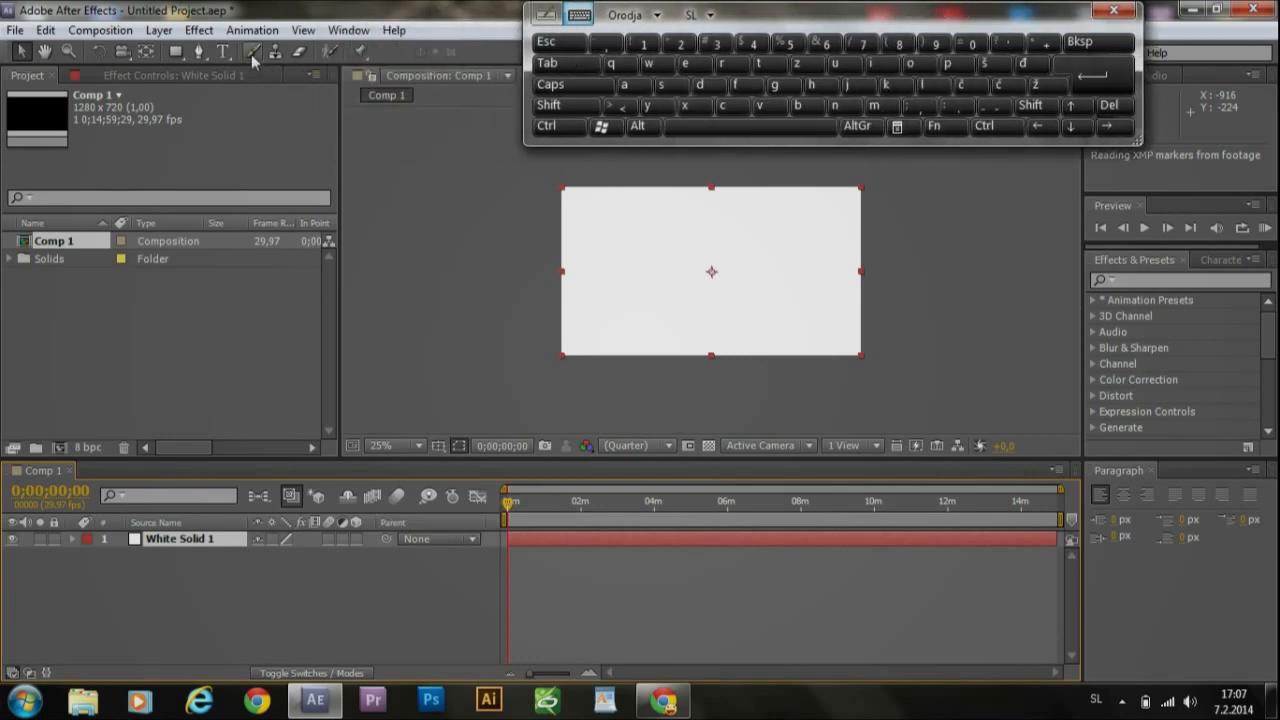
pyautogui.click(222, 51)
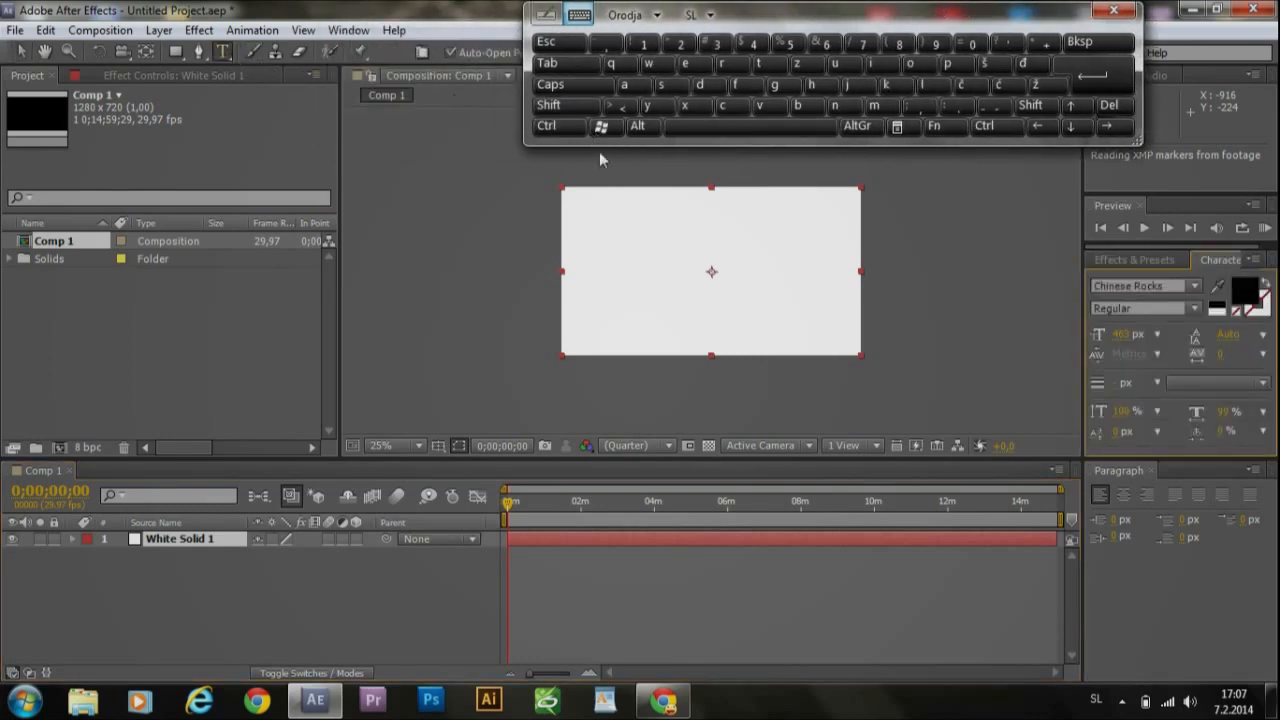
pyautogui.click(635, 261)
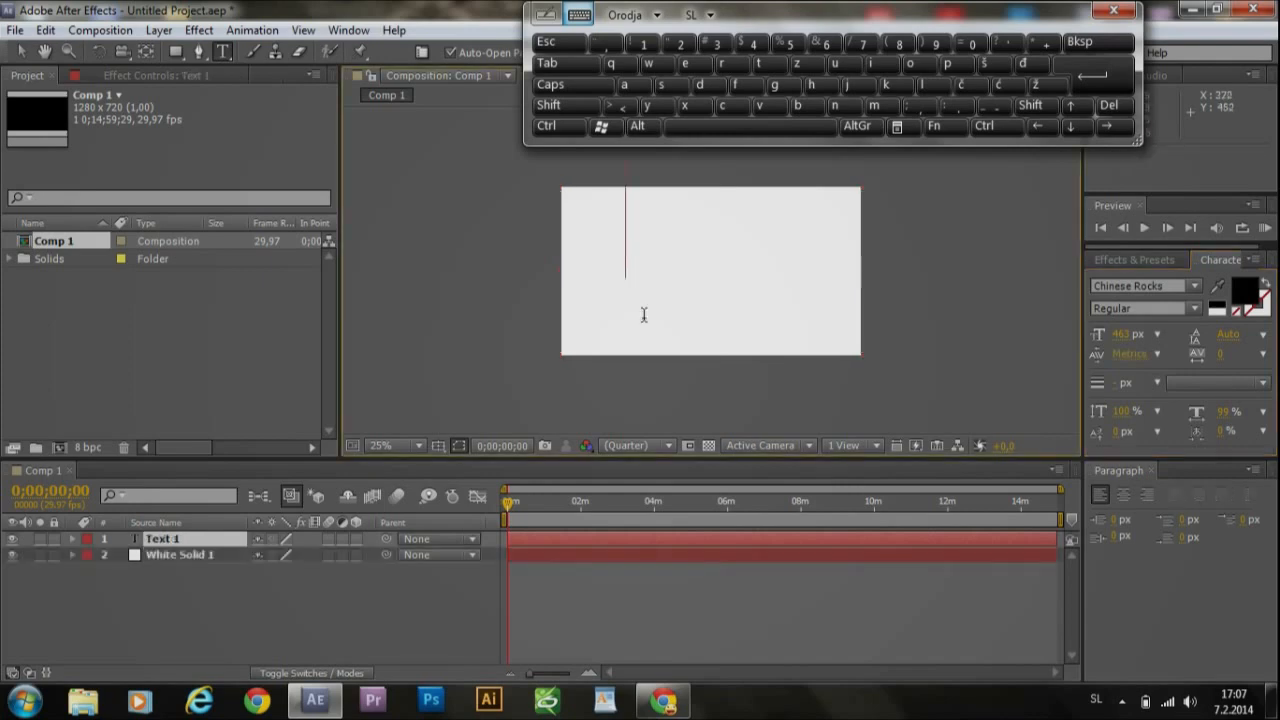
pyautogui.click(584, 90)
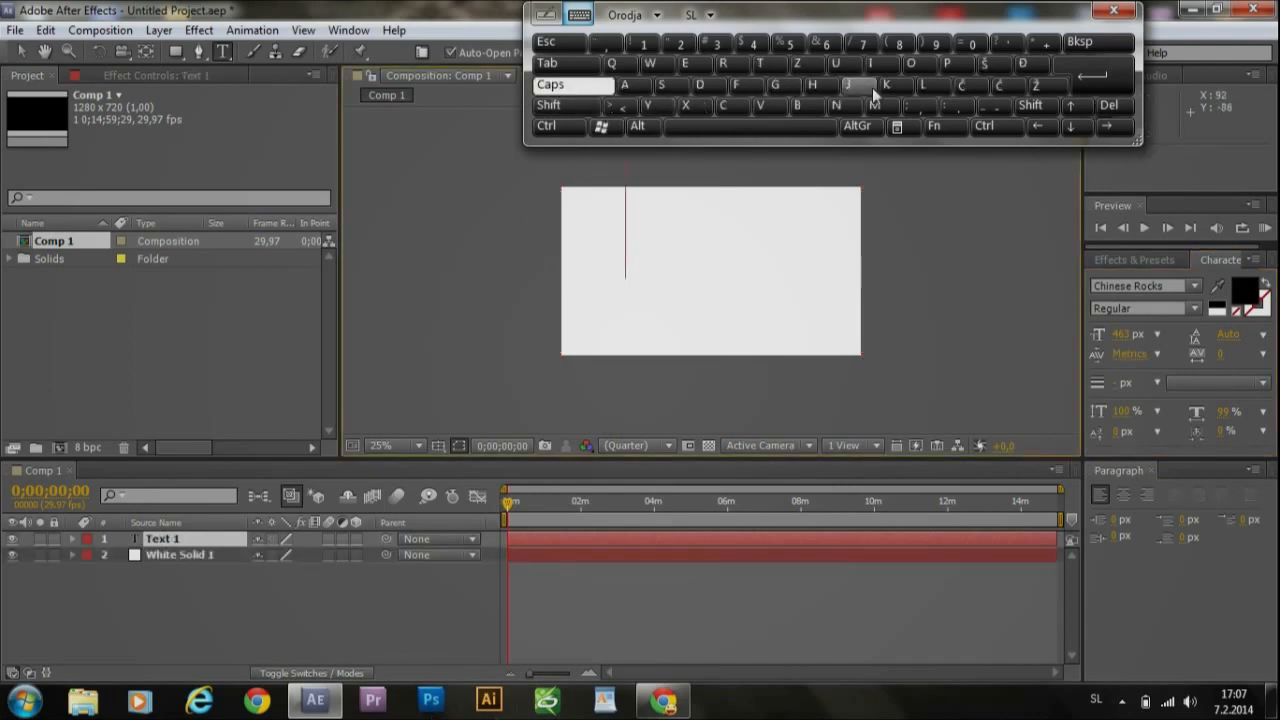
pyautogui.click(938, 88)
pyautogui.click(840, 64)
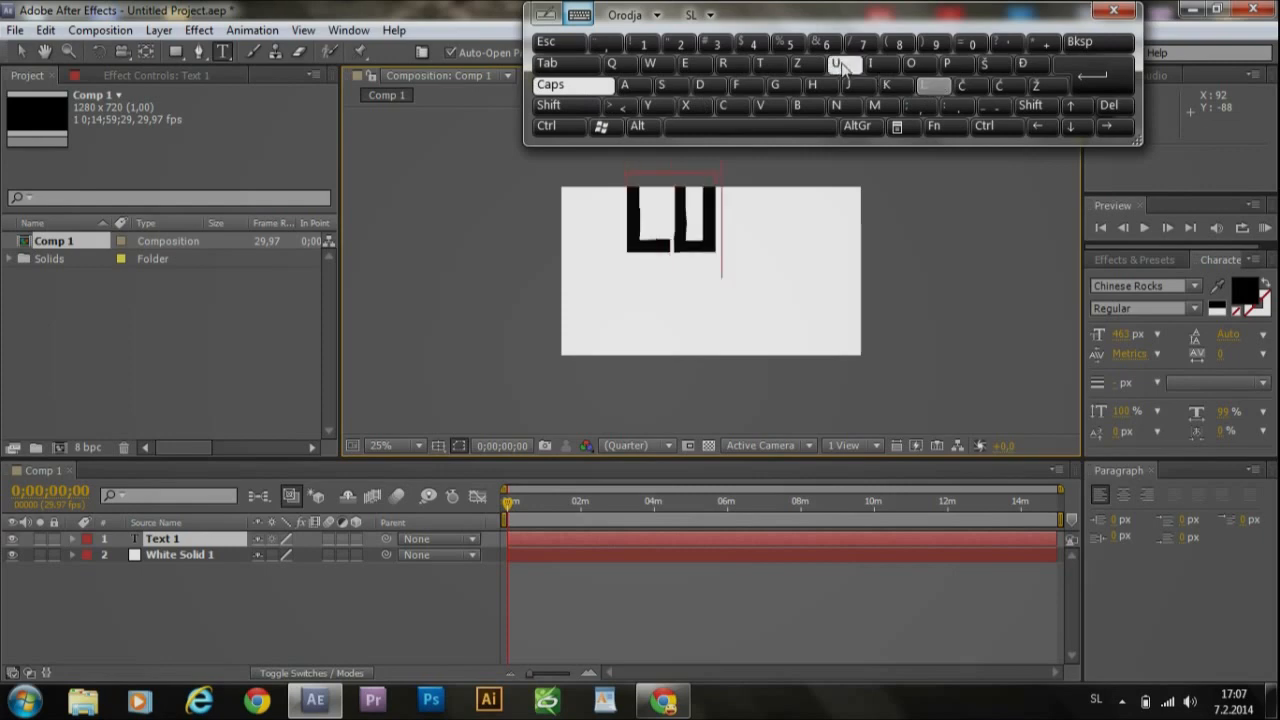
pyautogui.click(884, 86)
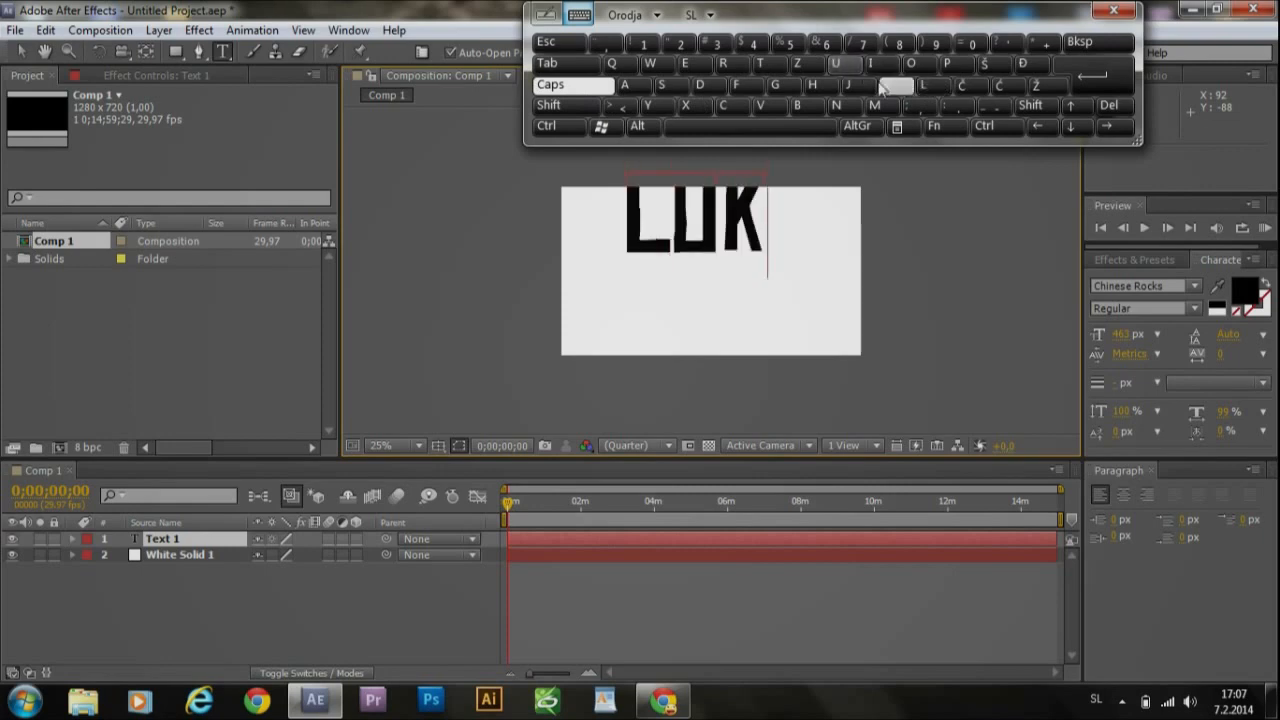
pyautogui.click(661, 85)
pyautogui.click(1093, 75)
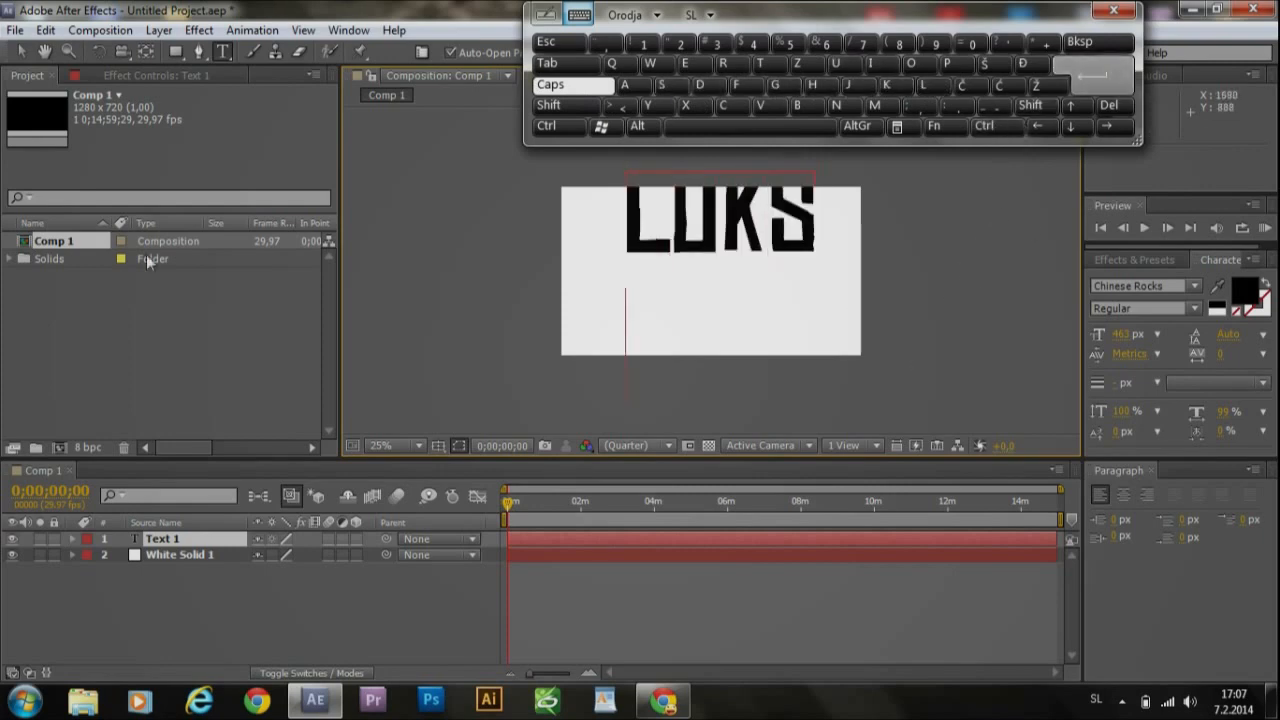
pyautogui.click(22, 55)
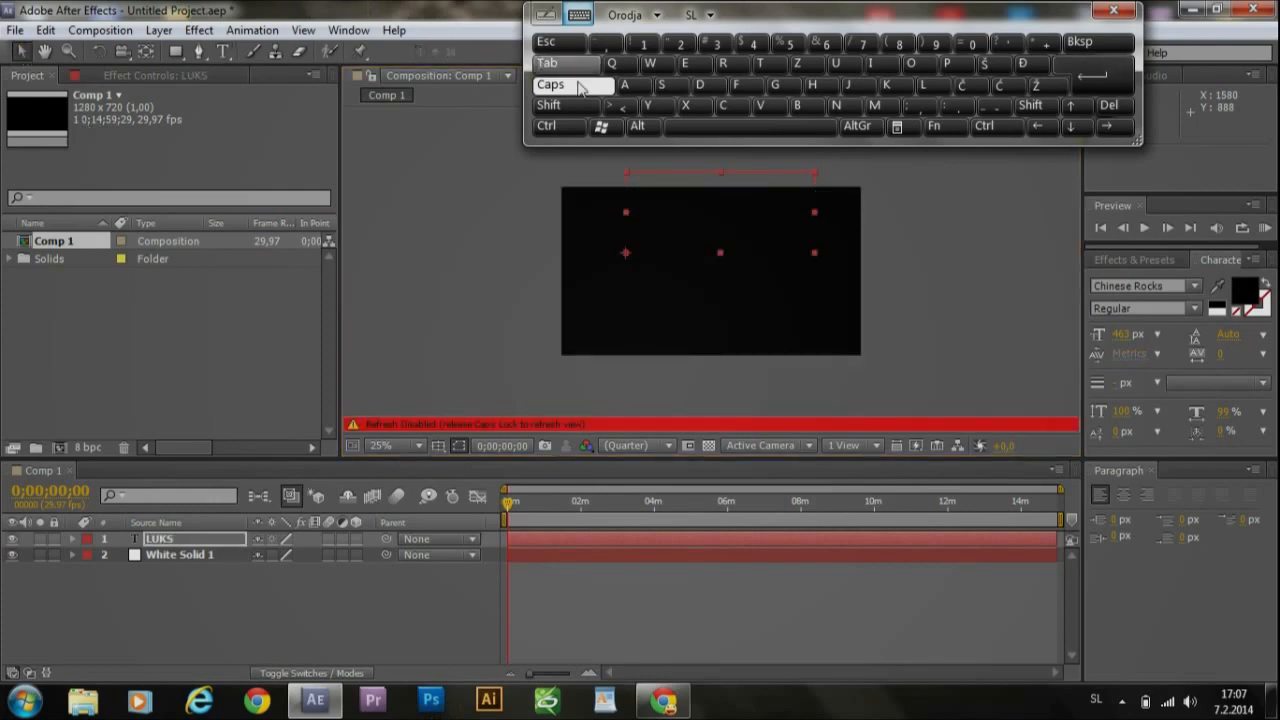
pyautogui.click(588, 88)
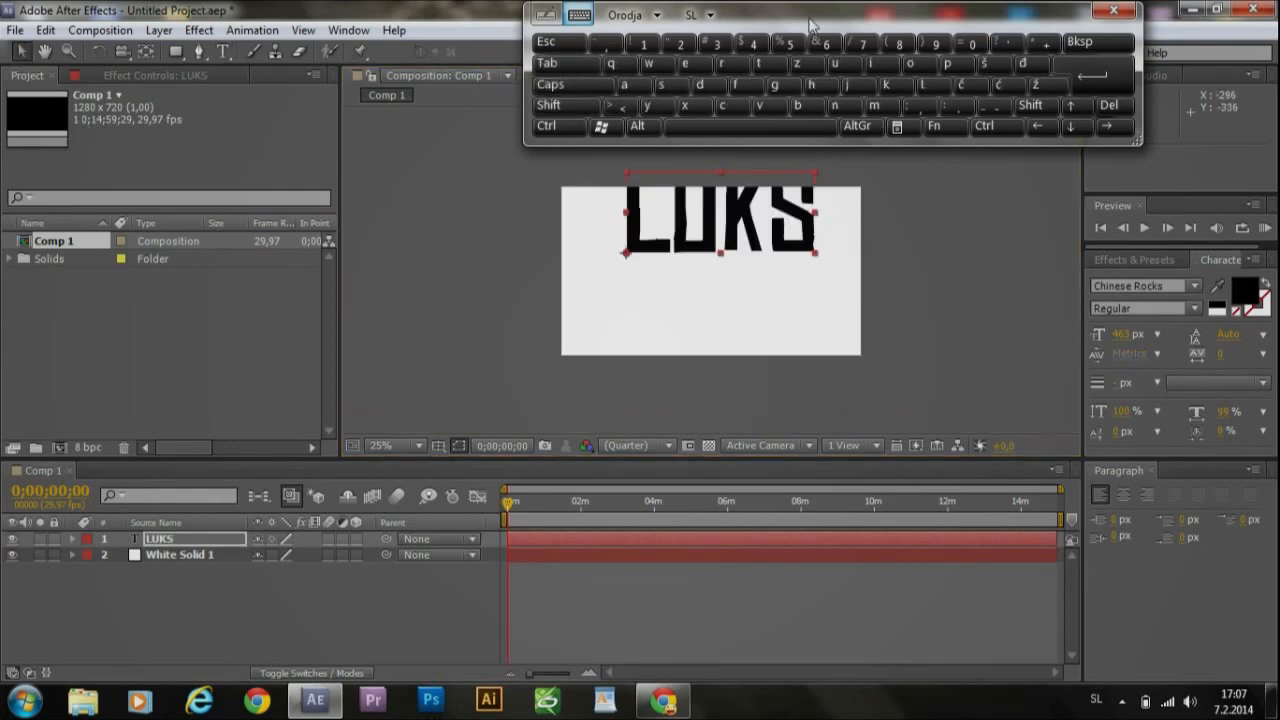
pyautogui.click(1113, 10)
# Step: Move the LUKS text down fully onto the white solid and reduce its font size to about 308 px
pyautogui.moveTo(748, 232); pyautogui.dragTo(742, 282)
pyautogui.moveTo(1116, 338); pyautogui.dragTo(1018, 330)
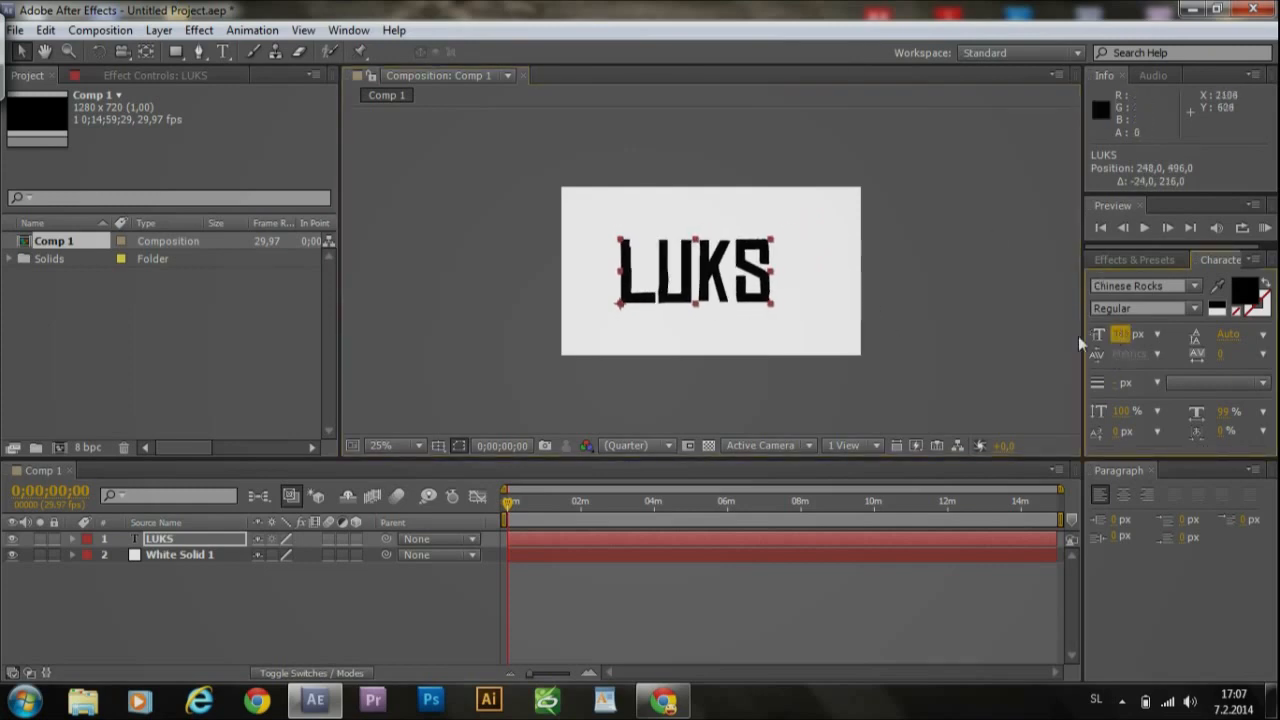
pyautogui.moveTo(1117, 338); pyautogui.dragTo(1025, 338)
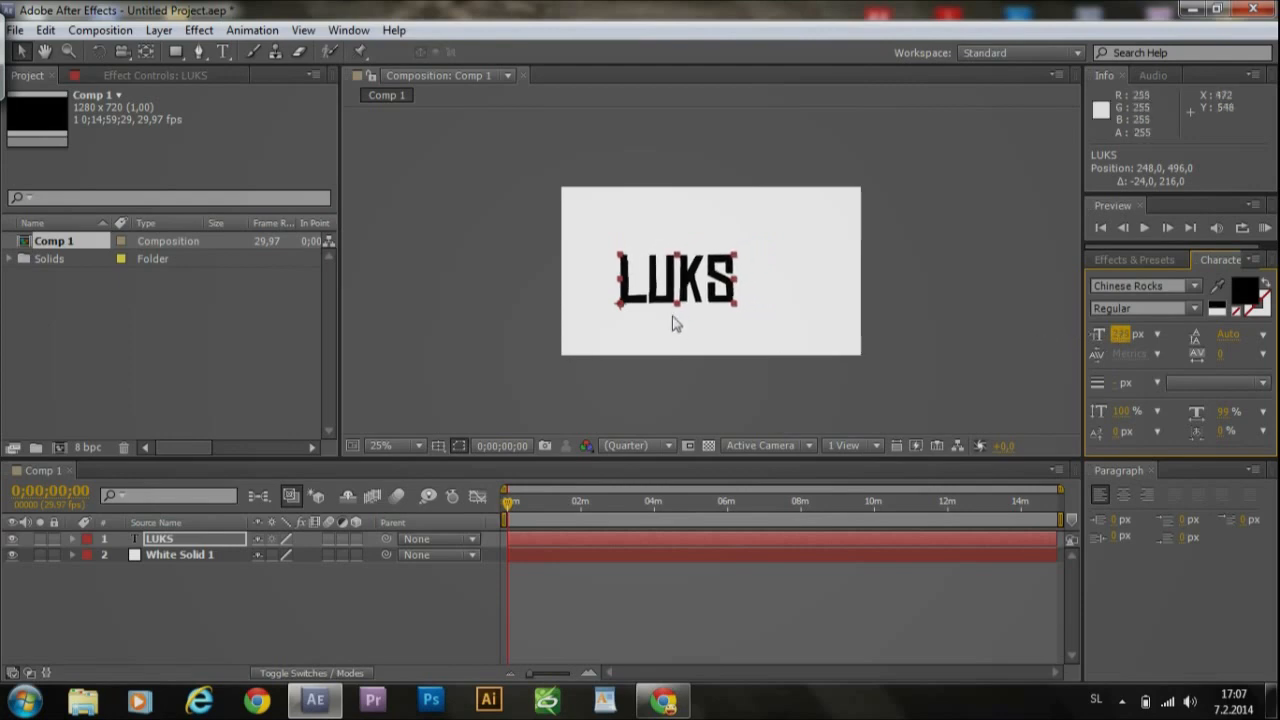
pyautogui.moveTo(1126, 339); pyautogui.dragTo(1156, 337)
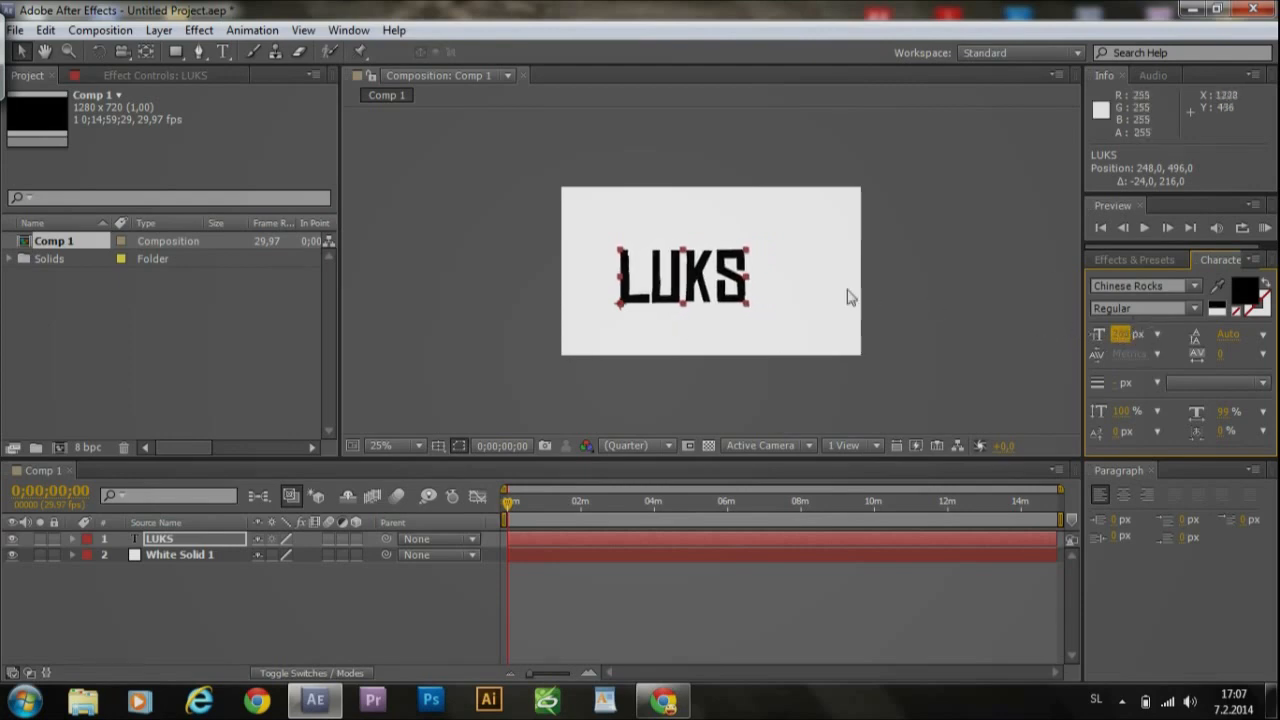
# Step: Centre the LUKS text in the composition, placing it at about position 380, 448
pyautogui.moveTo(744, 290); pyautogui.dragTo(769, 280)
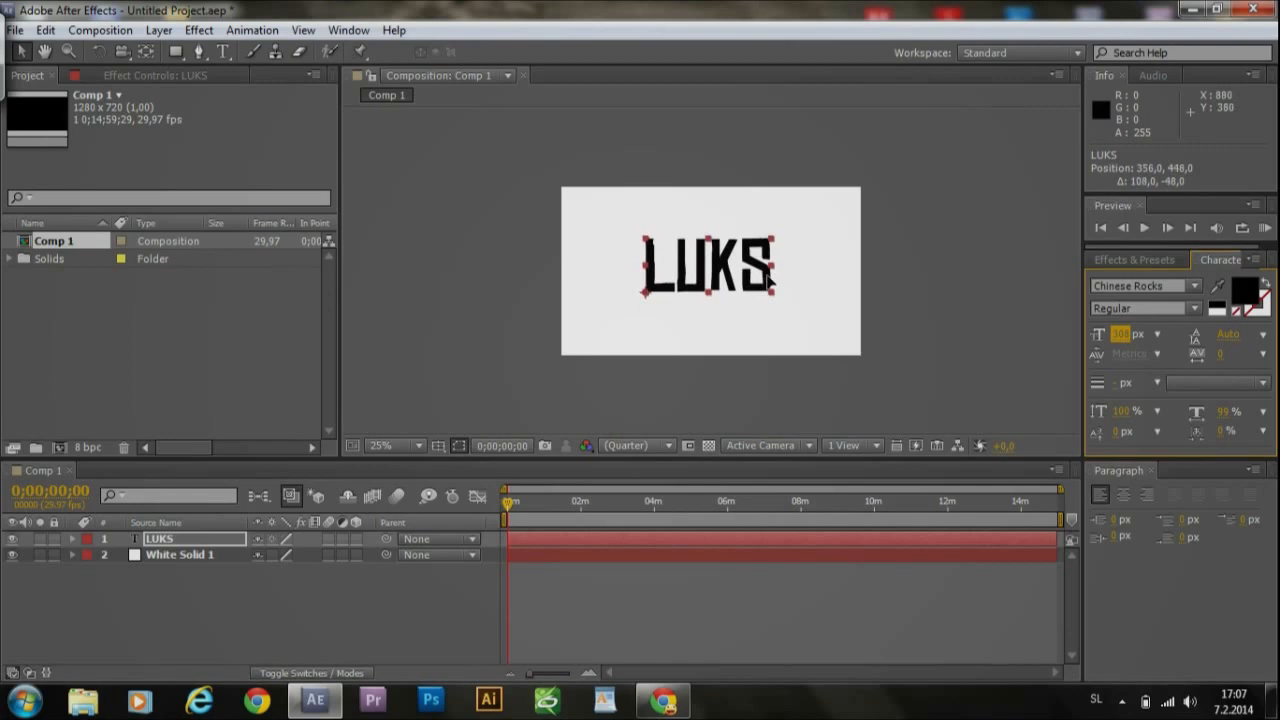
pyautogui.click(967, 227)
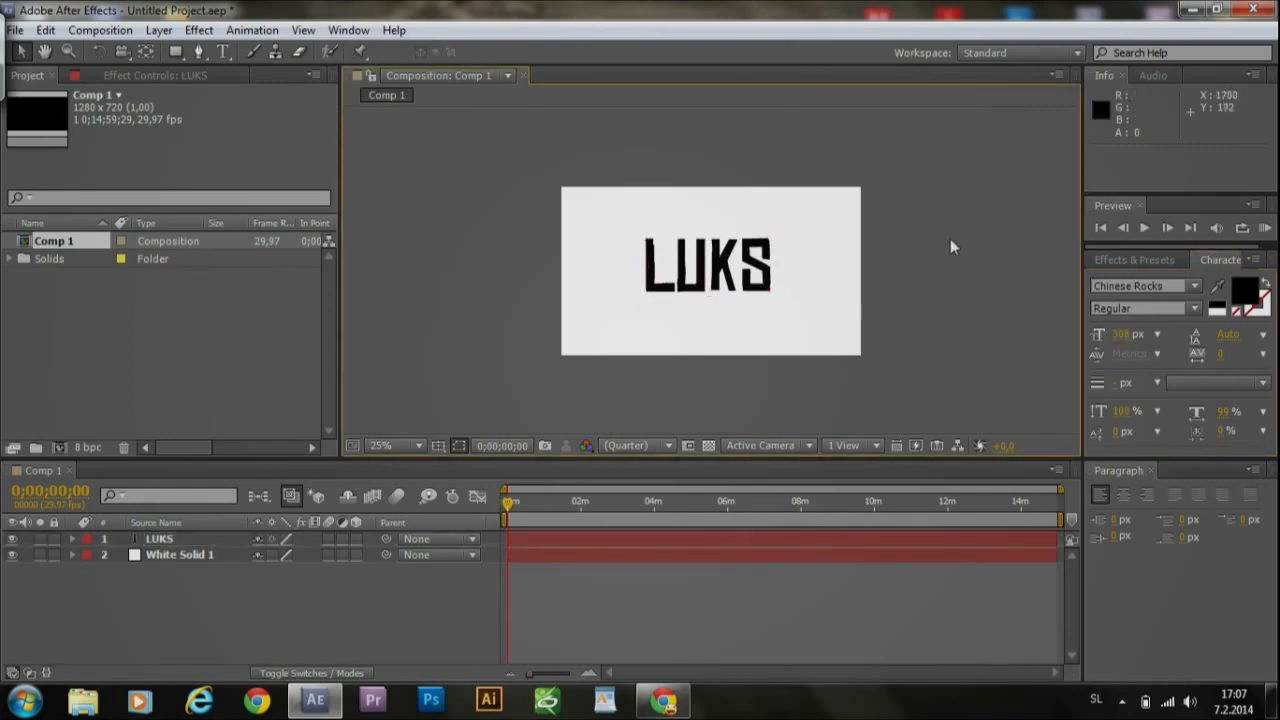
pyautogui.click(735, 281)
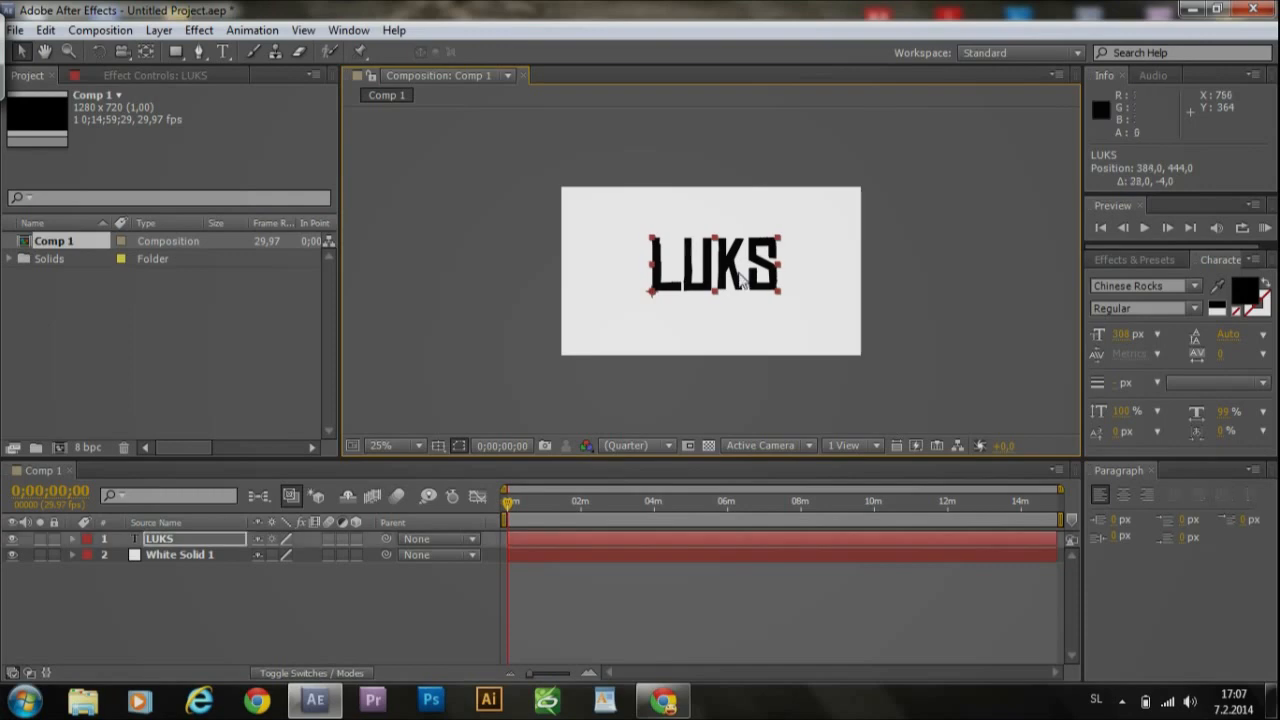
pyautogui.moveTo(735, 281); pyautogui.dragTo(738, 281)
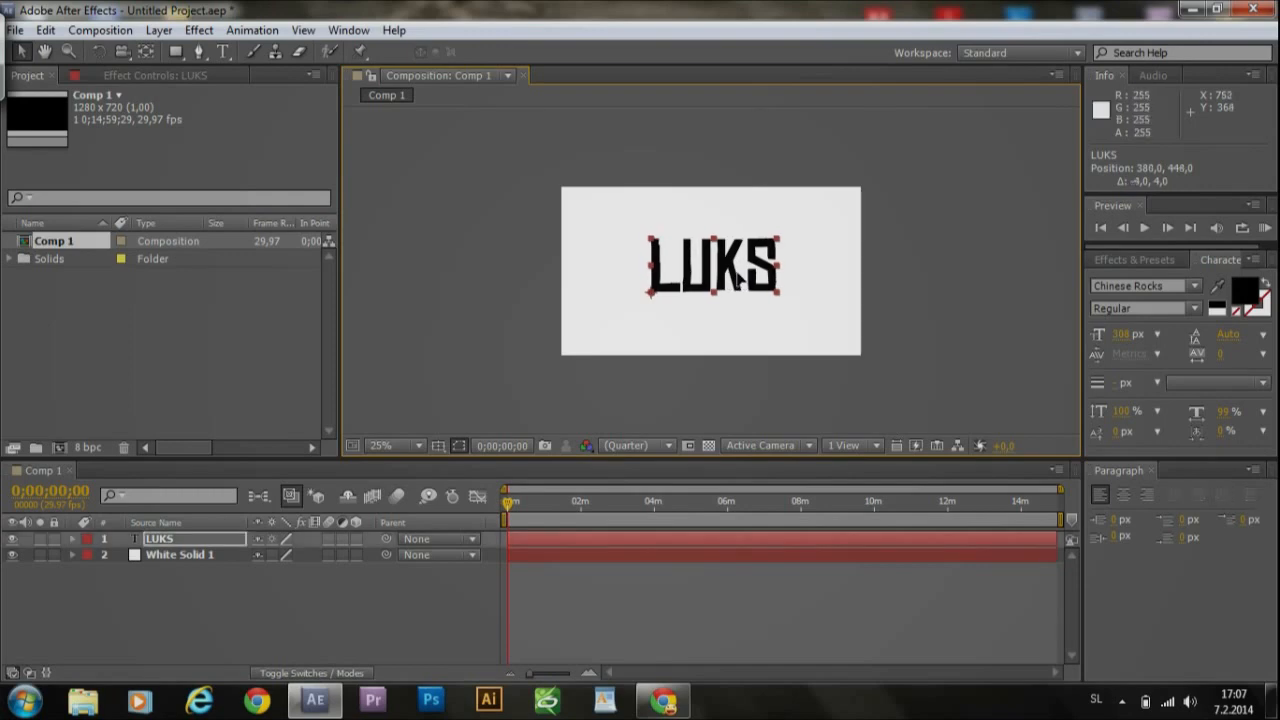
# Step: Find the Ramp effect by searching for "ramp" and apply it to the White Solid 1 layer
pyautogui.click(159, 556)
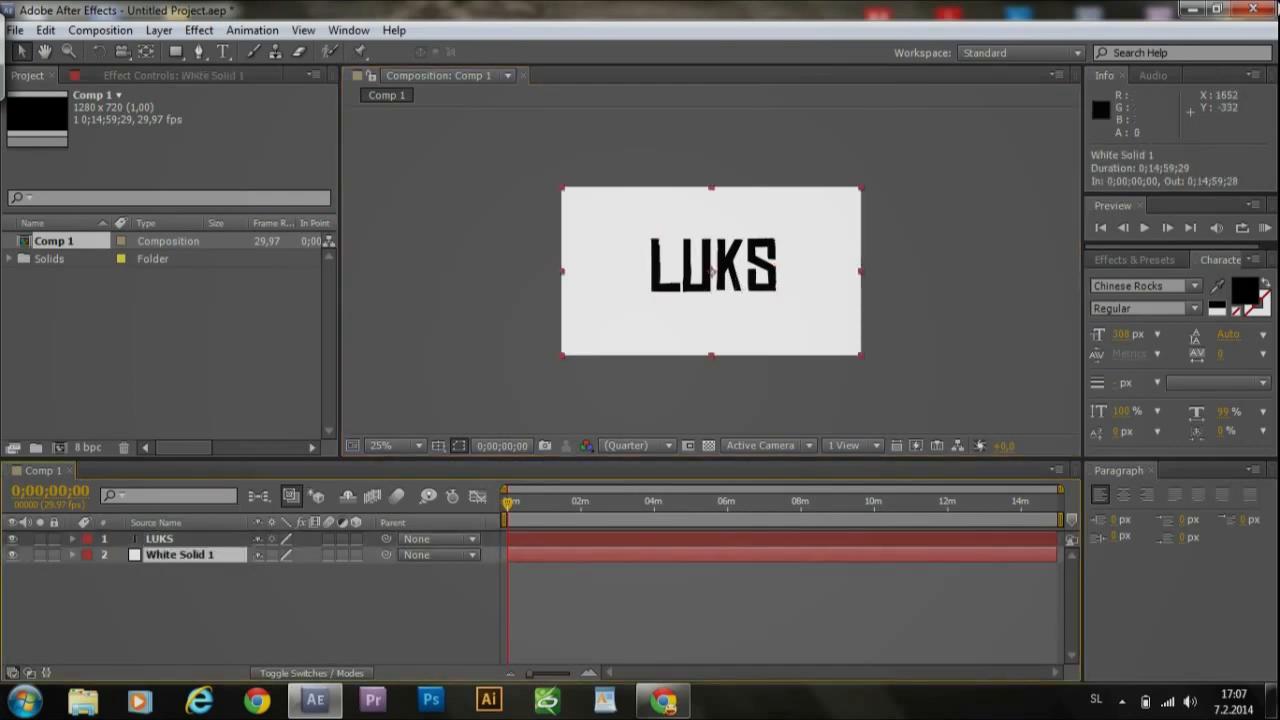
pyautogui.click(1148, 261)
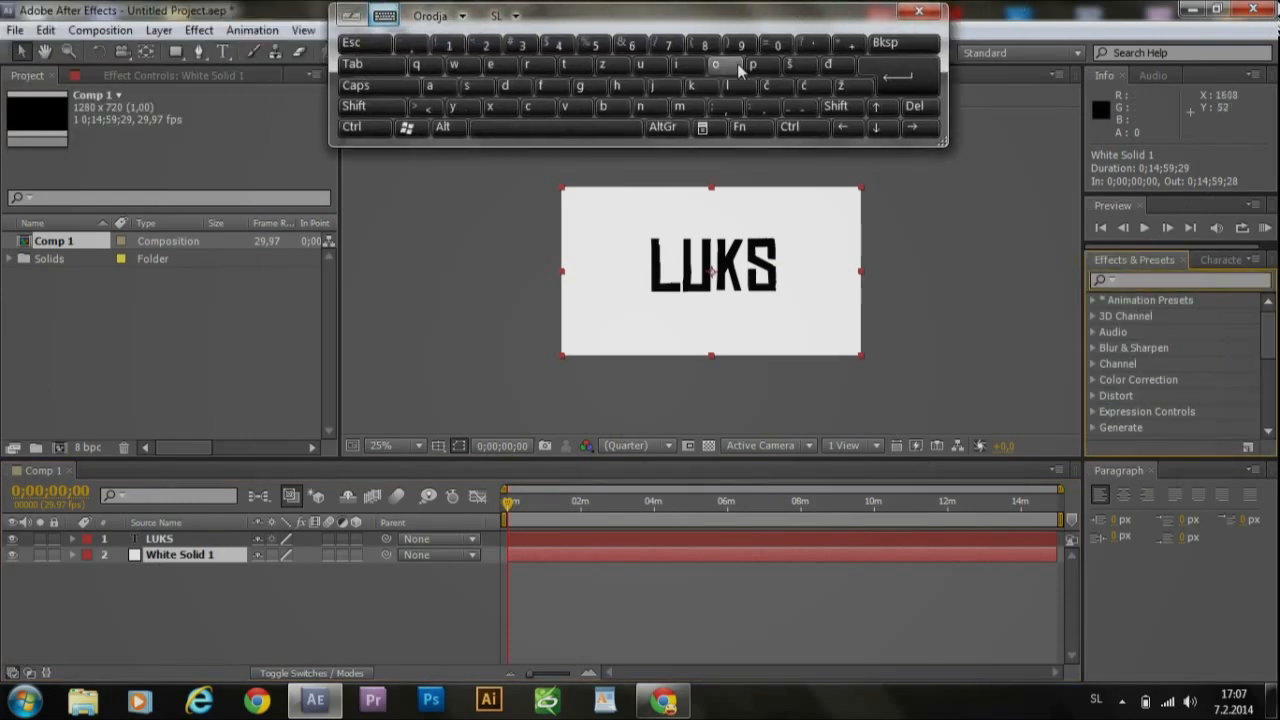
pyautogui.click(550, 68)
pyautogui.click(430, 86)
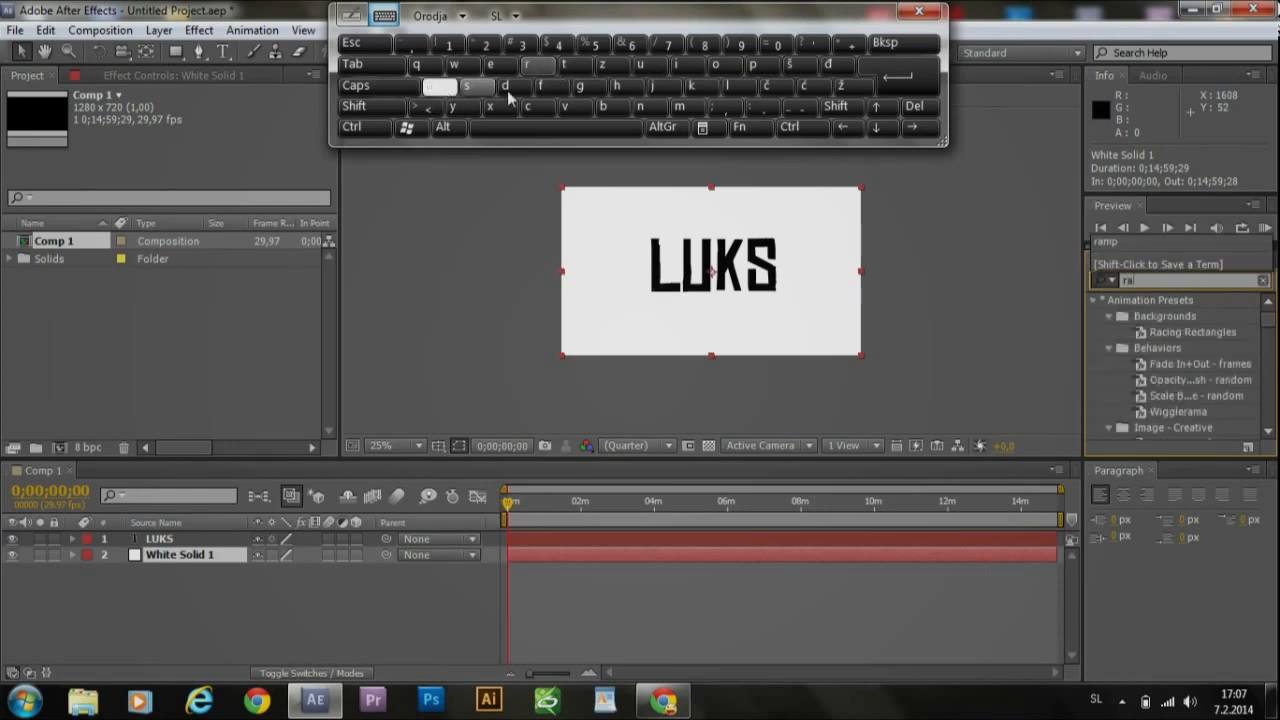
pyautogui.click(683, 107)
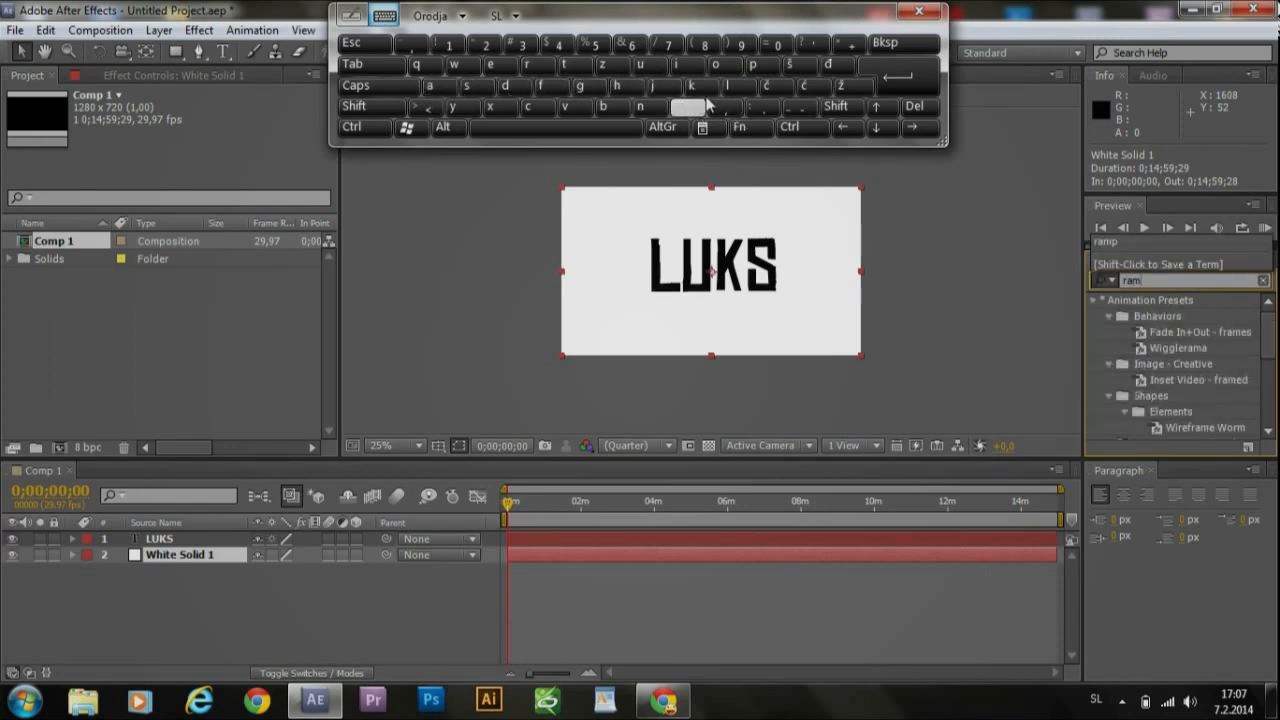
pyautogui.click(757, 66)
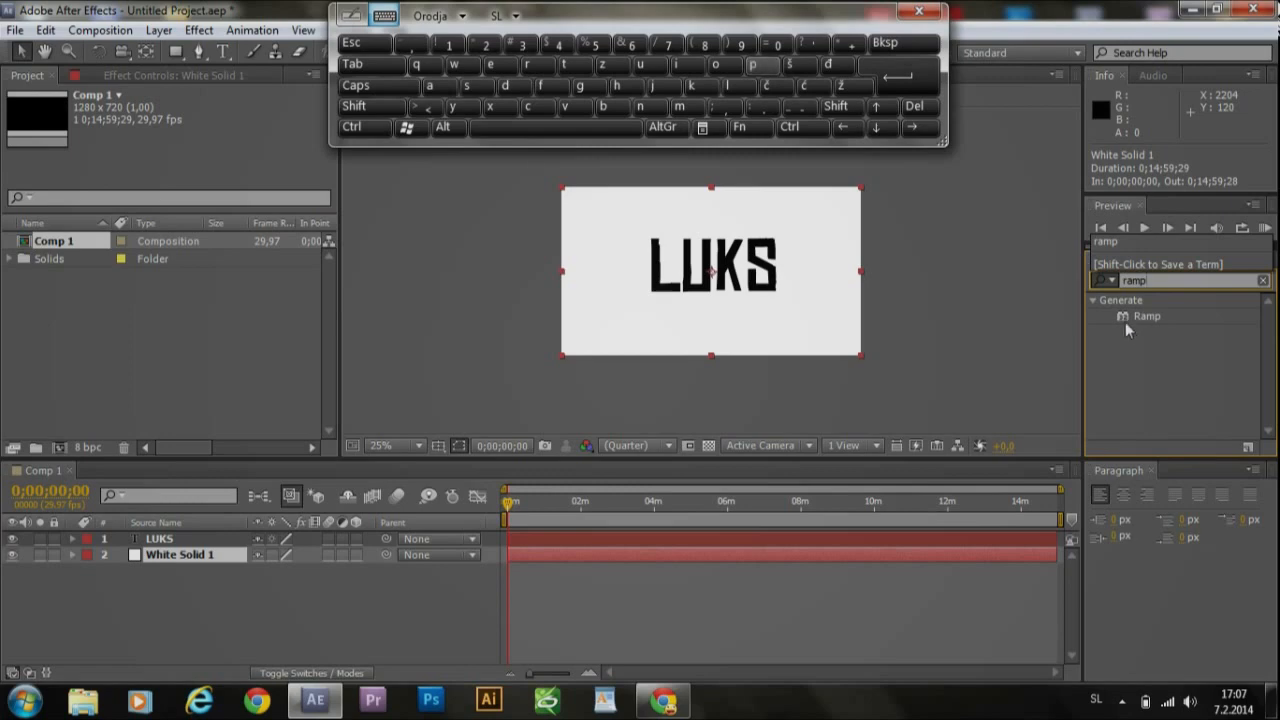
pyautogui.moveTo(1124, 321); pyautogui.dragTo(528, 562)
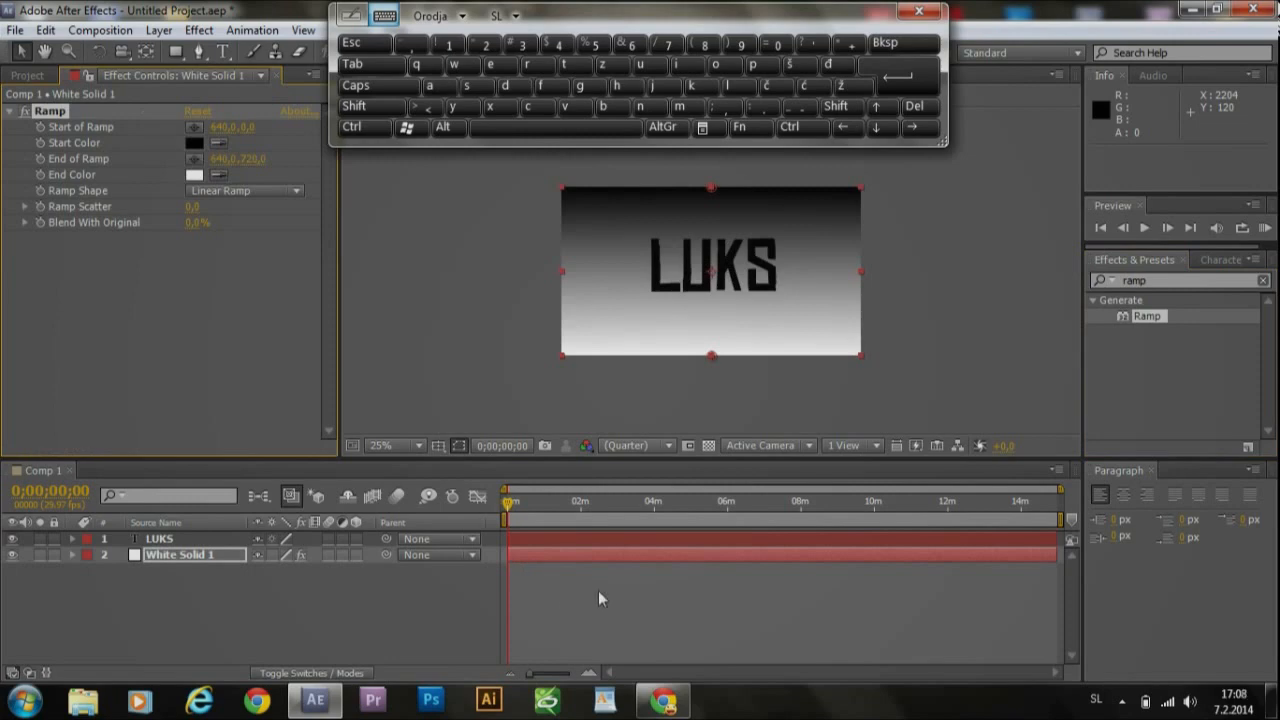
# Step: Close the on-screen keyboard and set the Ramp shape on White Solid 1 to Radial Ramp
pyautogui.scroll(1, 748, 334)
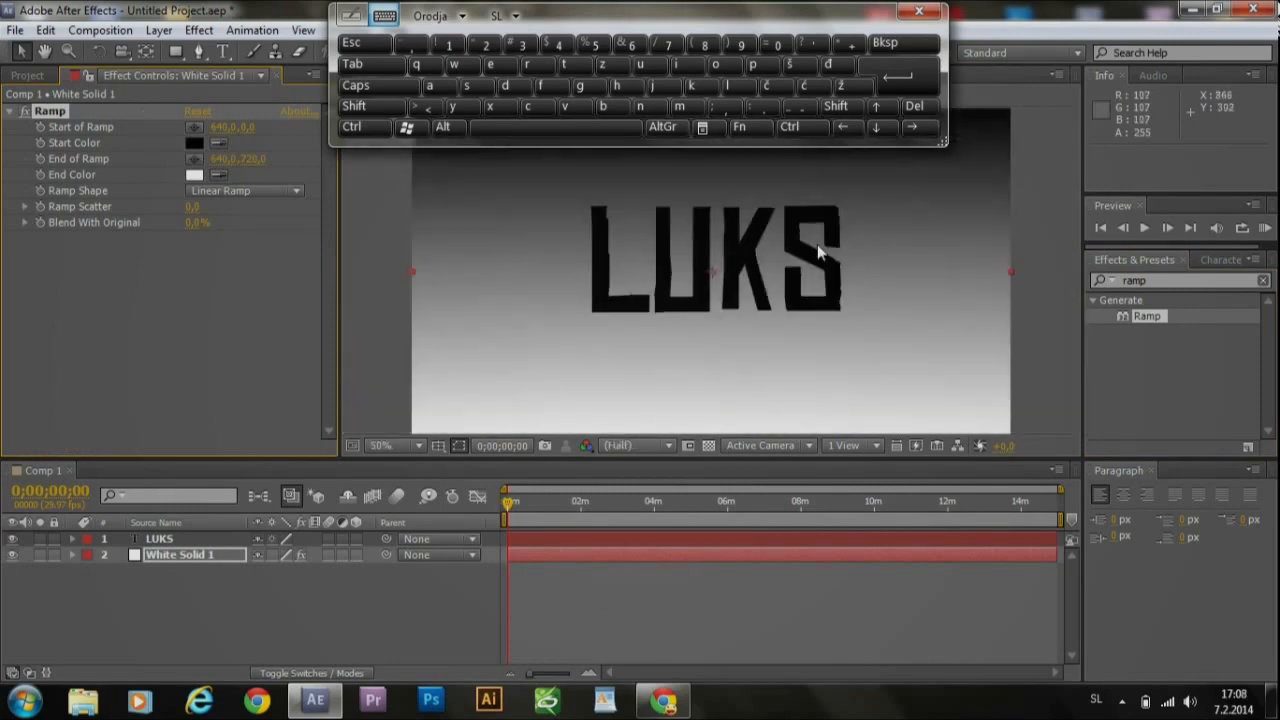
pyautogui.scroll(-1, 884, 247)
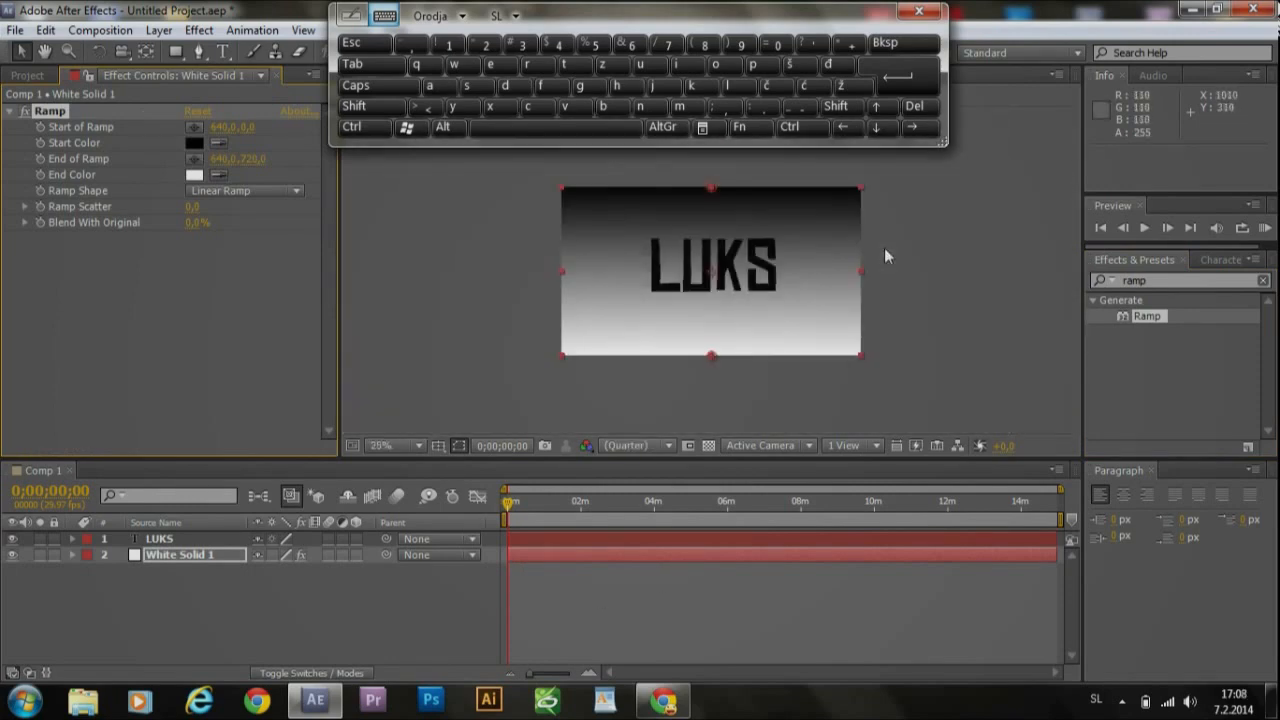
pyautogui.scroll(1, 884, 247)
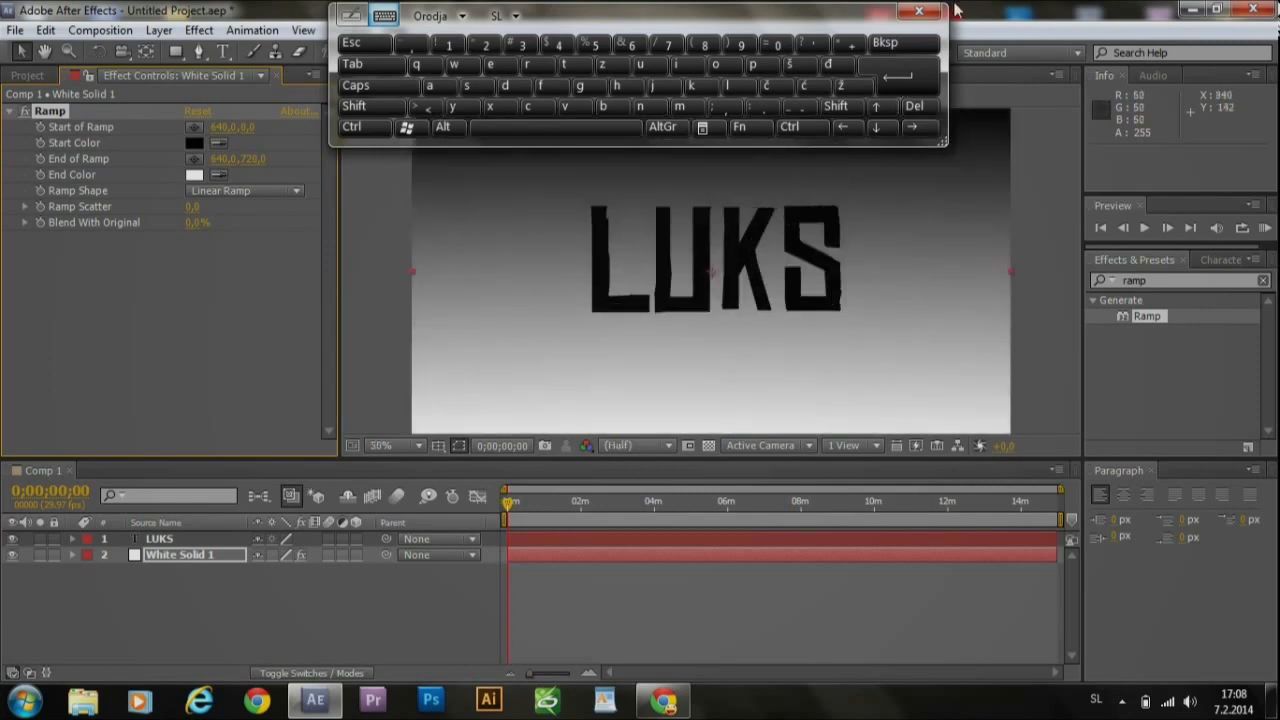
pyautogui.click(918, 11)
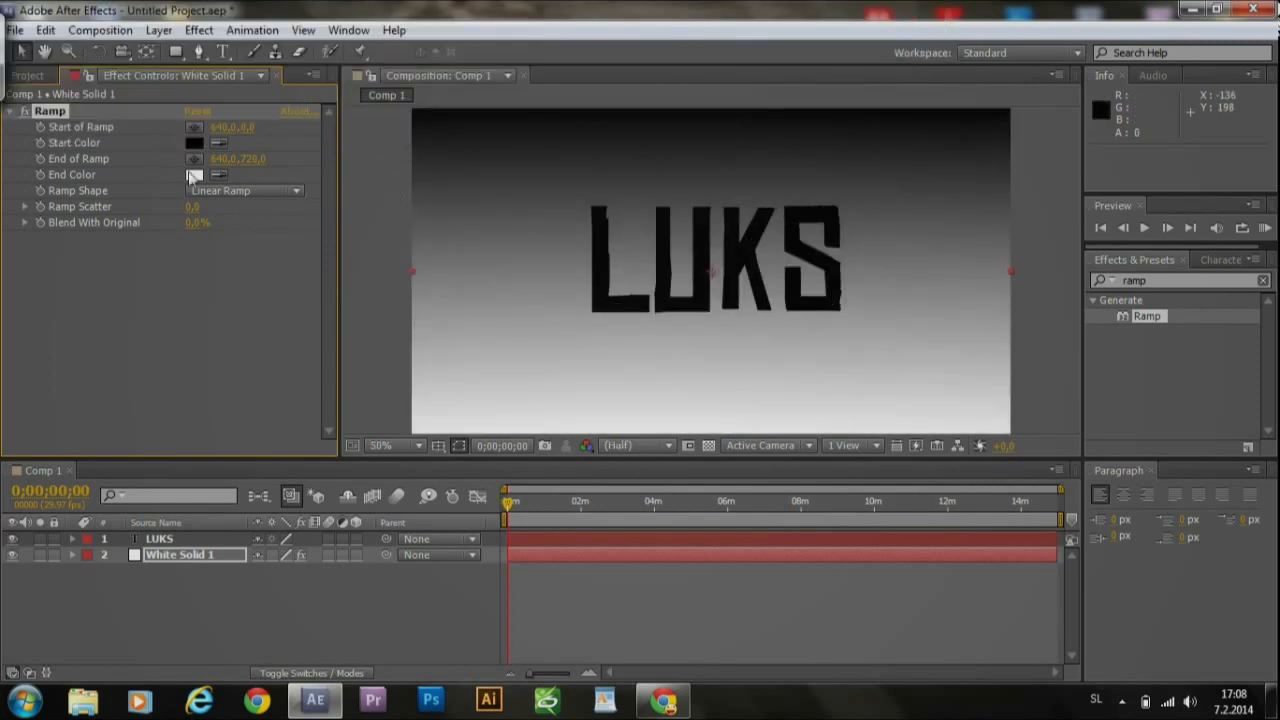
pyautogui.moveTo(3, 95)
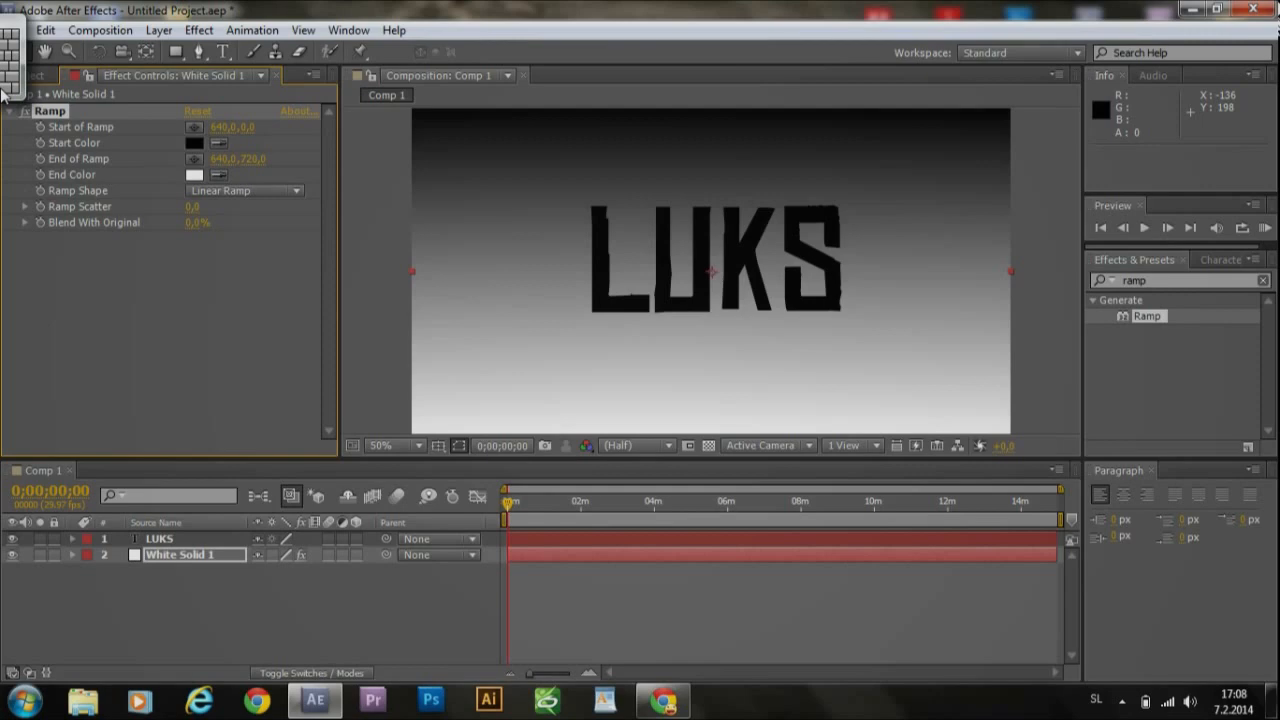
pyautogui.click(246, 188)
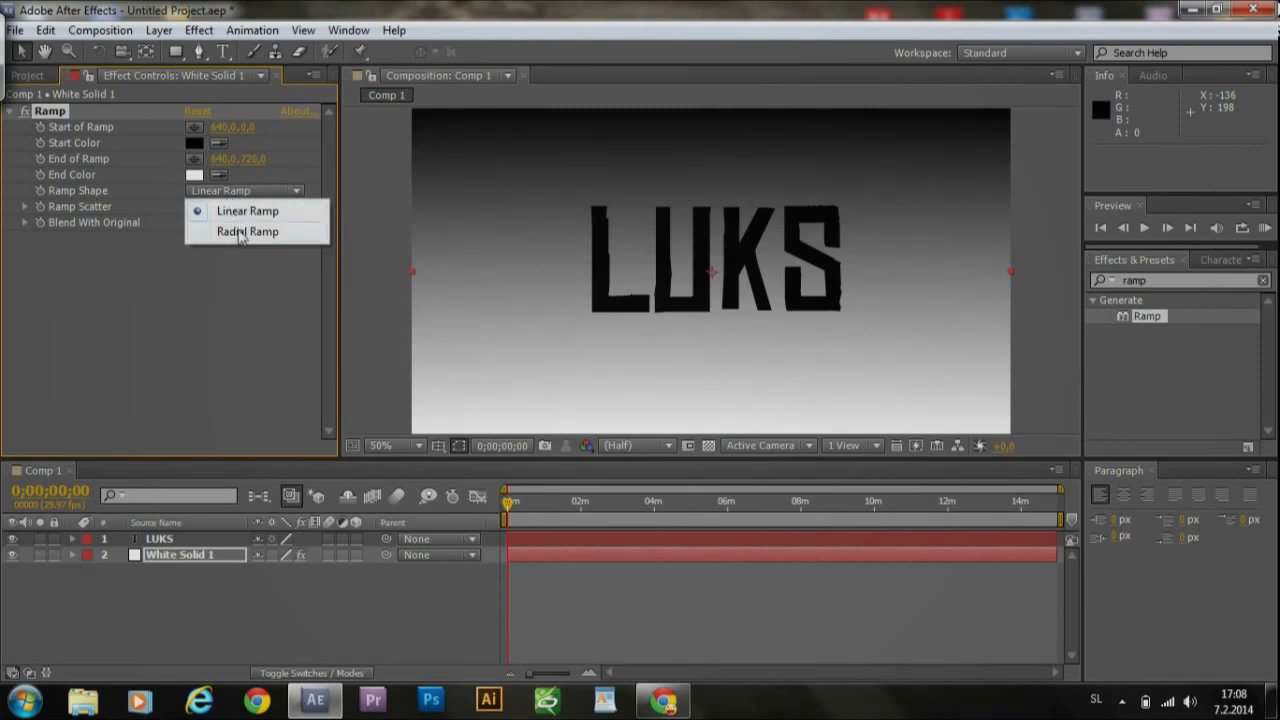
pyautogui.click(240, 232)
pyautogui.click(12, 60)
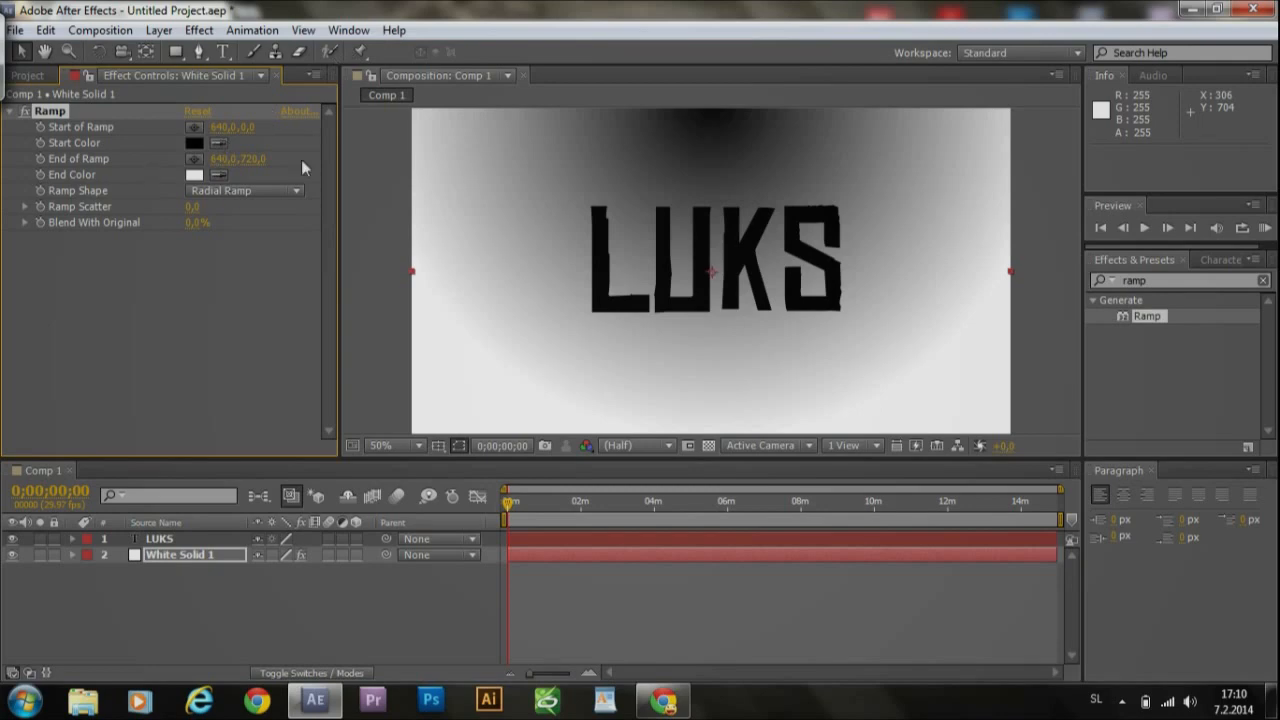
# Step: Move the start point of the ramp to the centre of the composition at 640, 360
pyautogui.scroll(-2, 802, 206)
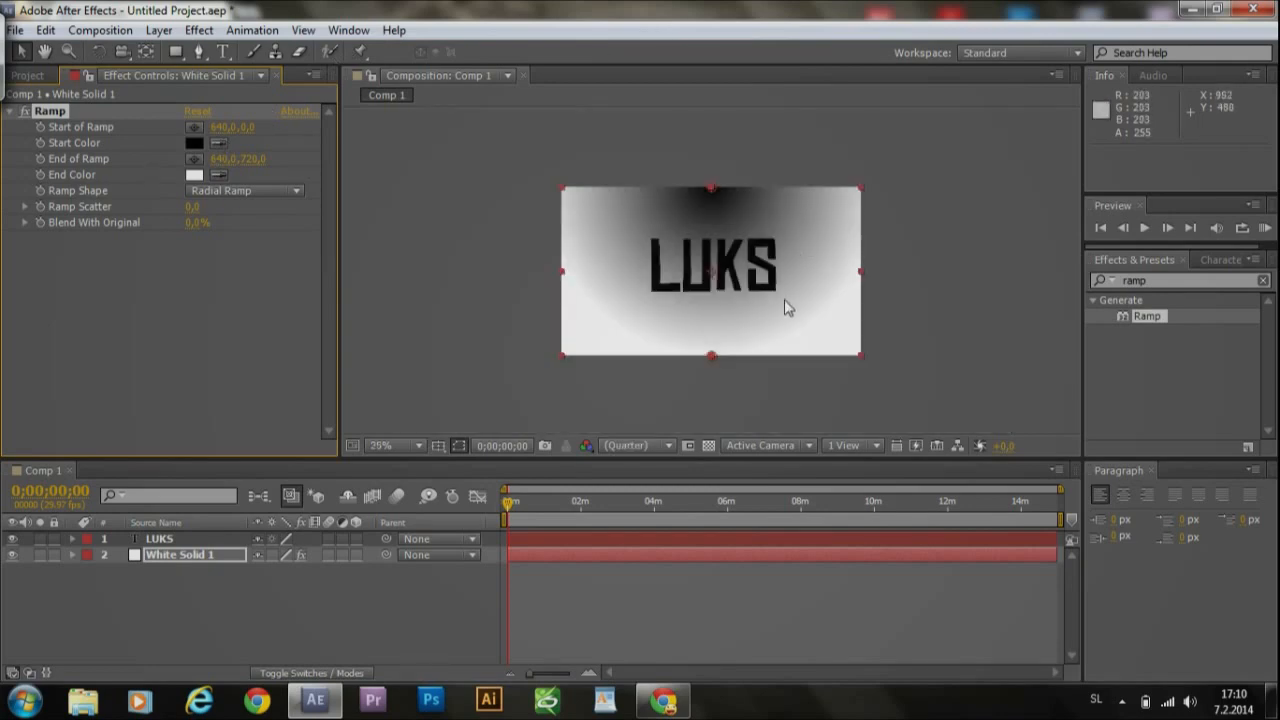
pyautogui.scroll(1, 810, 311)
pyautogui.scroll(-1, 814, 315)
pyautogui.scroll(1, 814, 315)
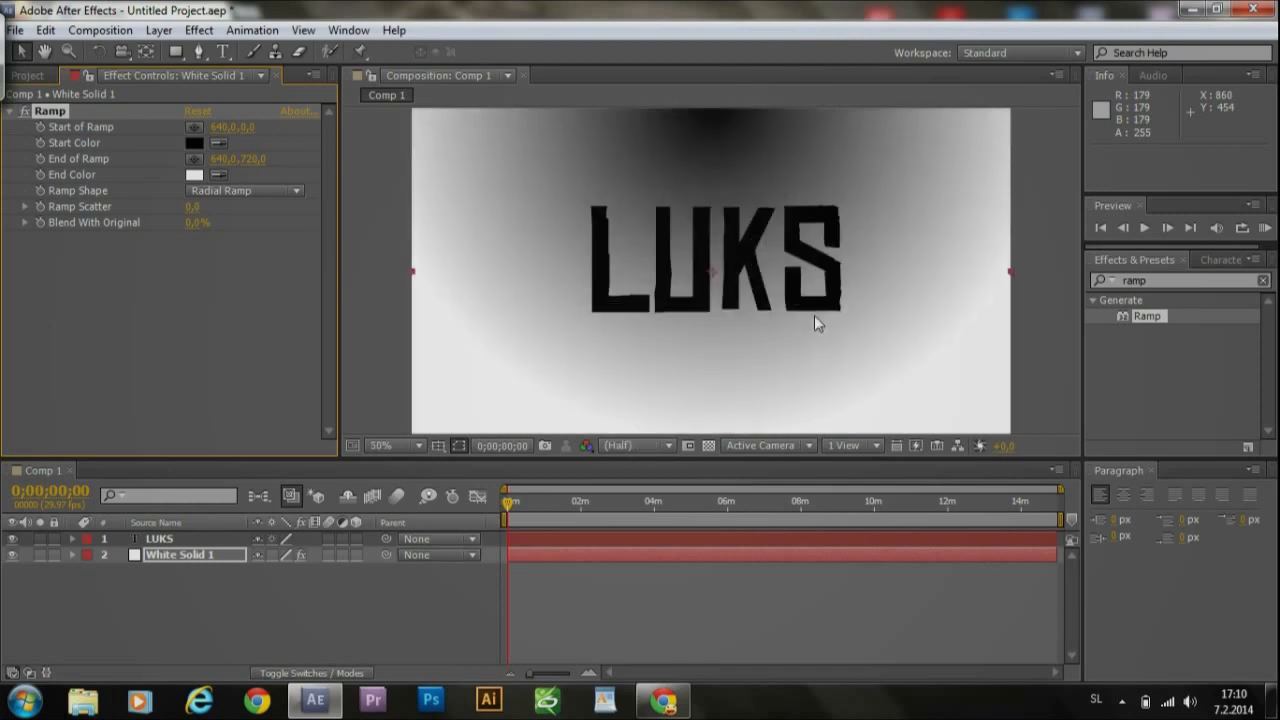
pyautogui.scroll(-2, 814, 315)
pyautogui.scroll(1, 814, 315)
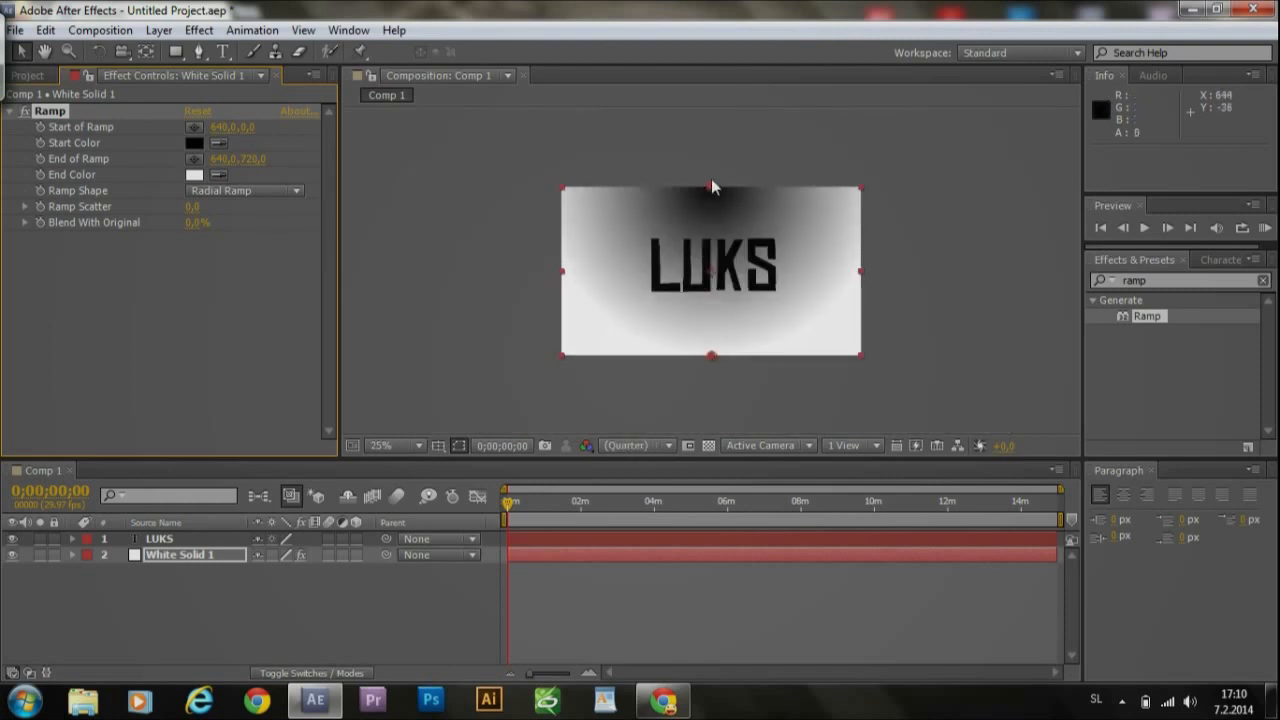
pyautogui.moveTo(714, 194); pyautogui.dragTo(714, 278)
pyautogui.press('.')
pyautogui.press('.')
pyautogui.press('.')
pyautogui.press('.')
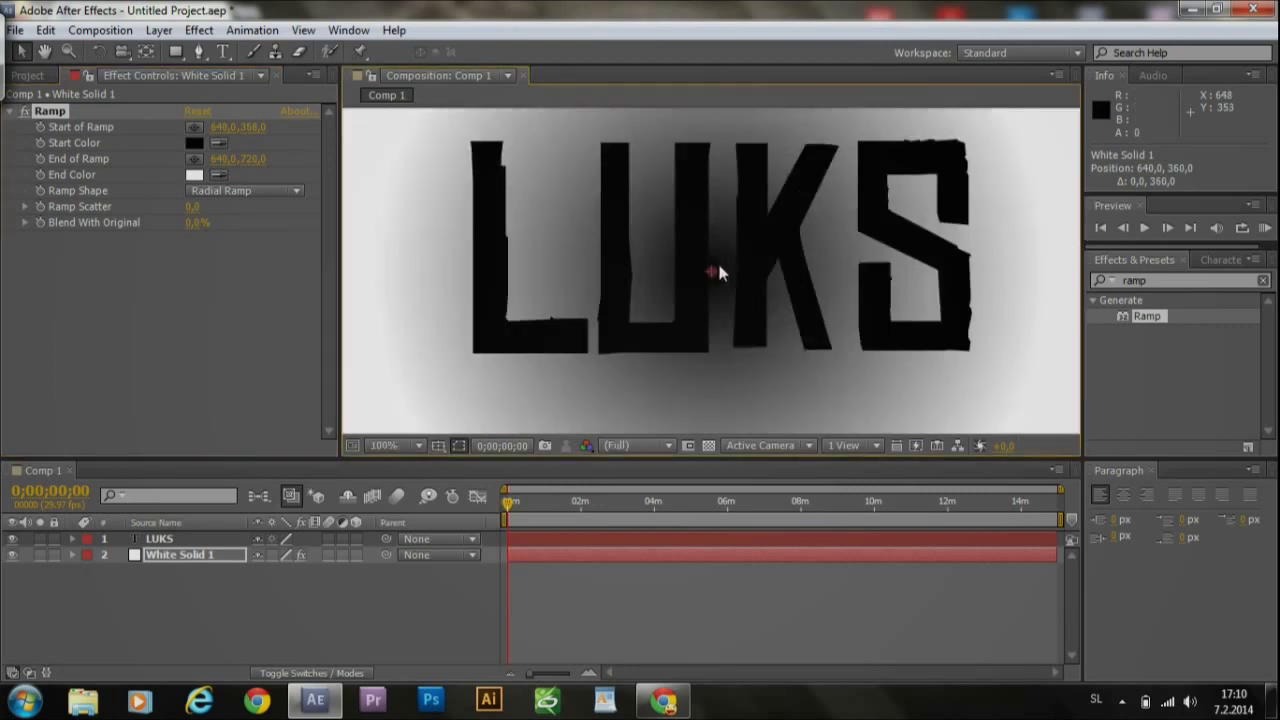
# Step: Move the end point of the ramp below the composition to about 712, 984, widening the radial gradient
pyautogui.press(',')
pyautogui.press(',')
pyautogui.press(',')
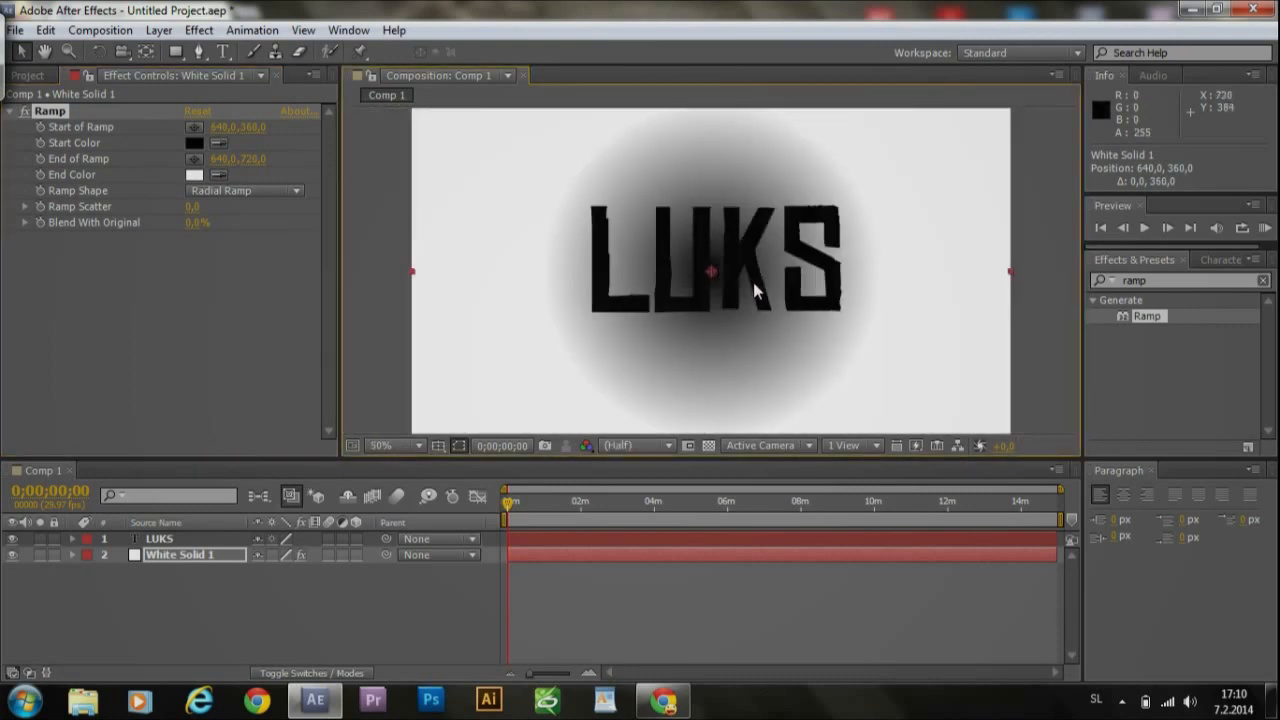
pyautogui.press(',')
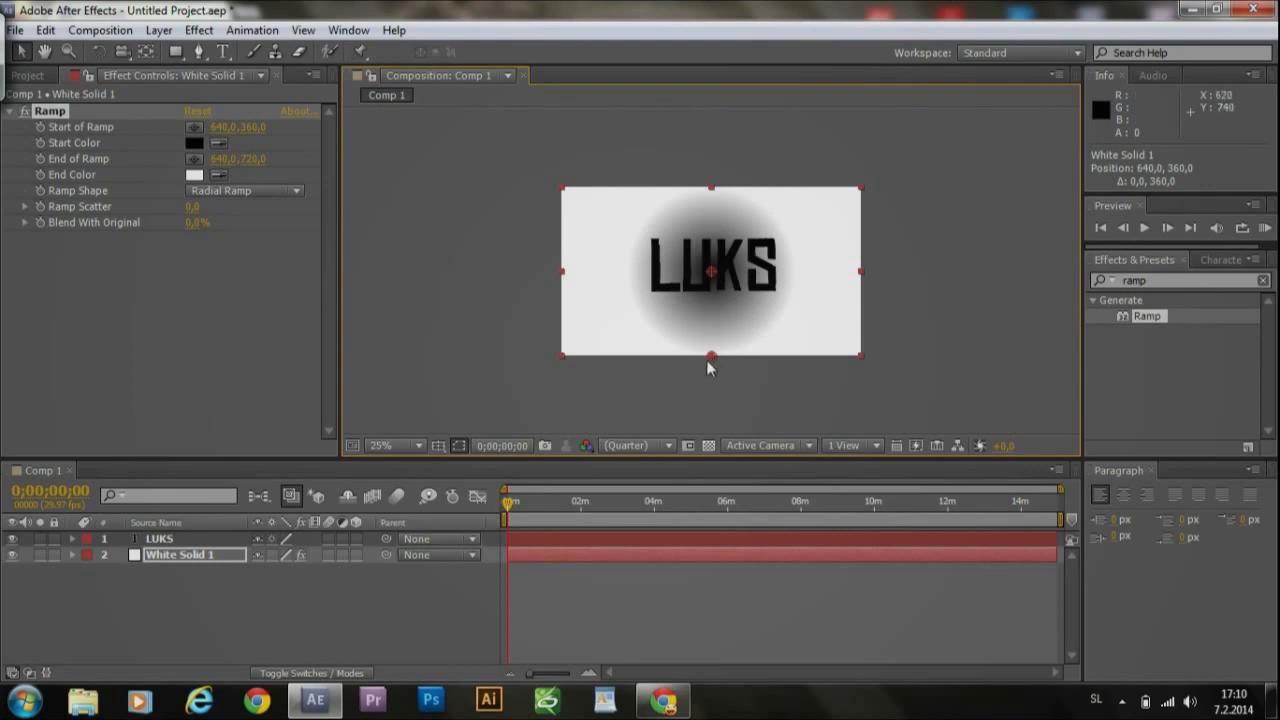
pyautogui.moveTo(713, 358); pyautogui.dragTo(730, 420)
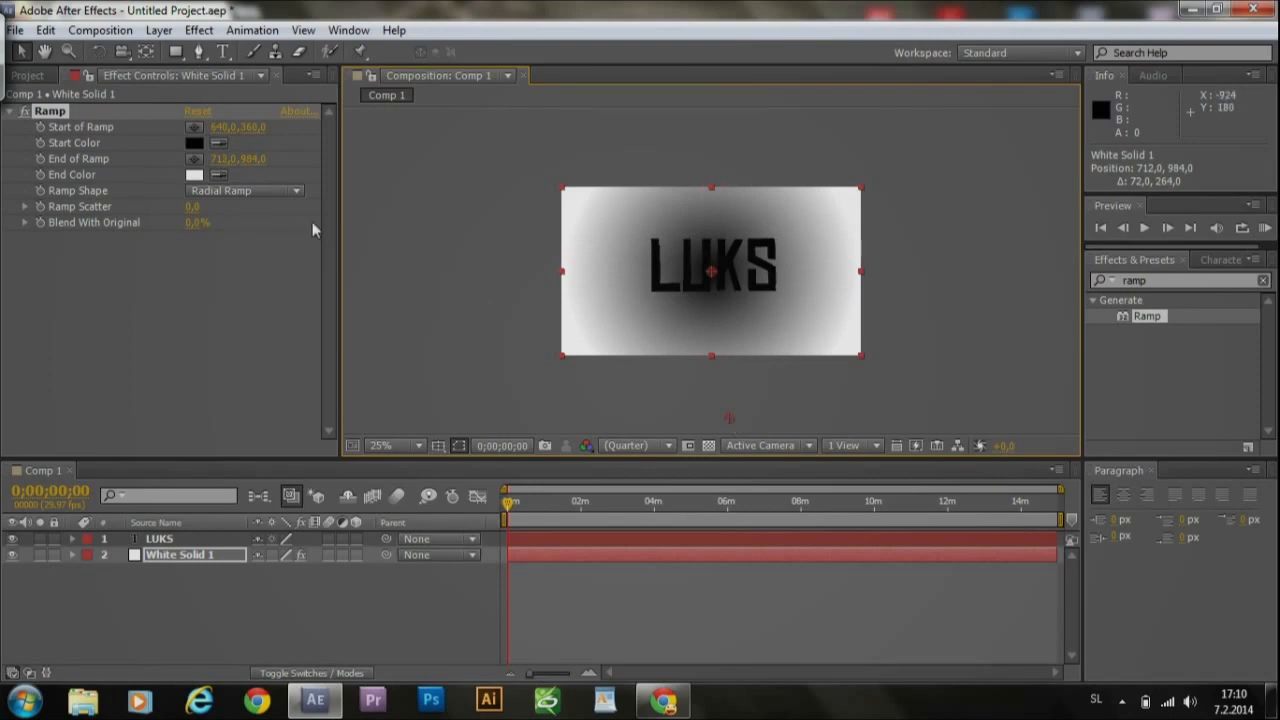
# Step: Set the ramp's start color to white (FFFFFF) and its end color to mid grey (757575)
pyautogui.click(194, 142)
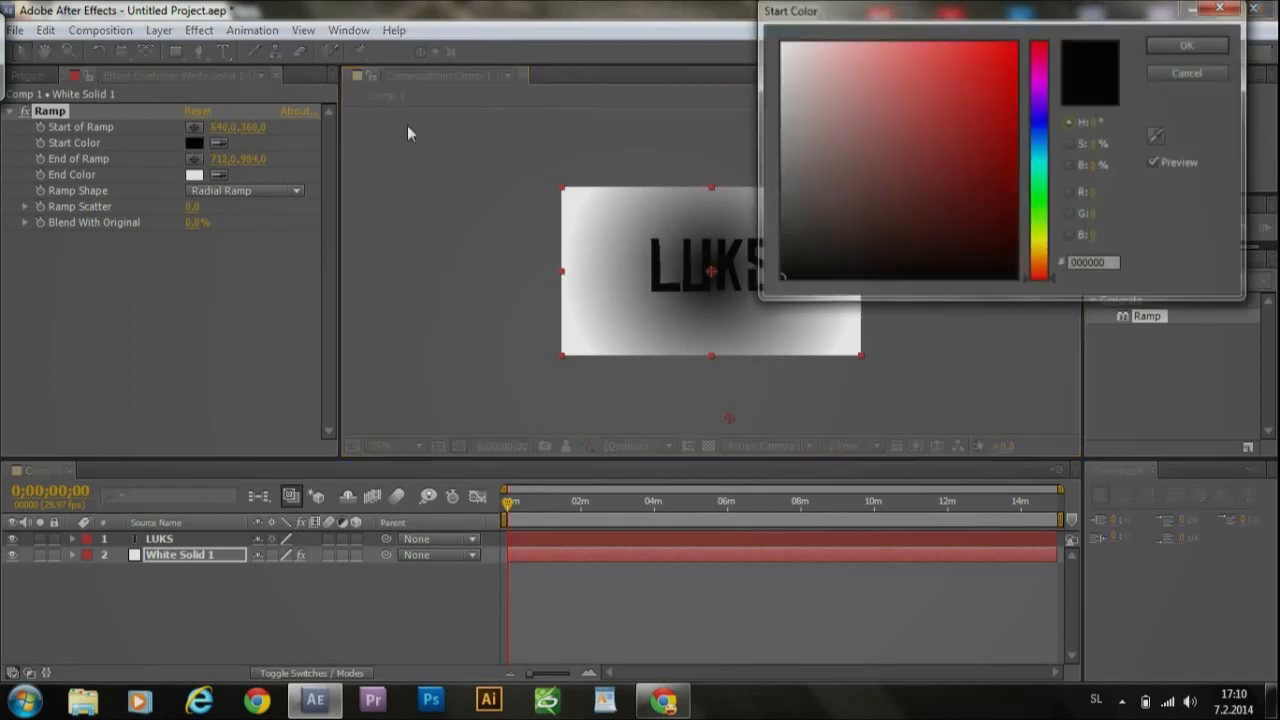
pyautogui.moveTo(833, 168); pyautogui.dragTo(779, 41)
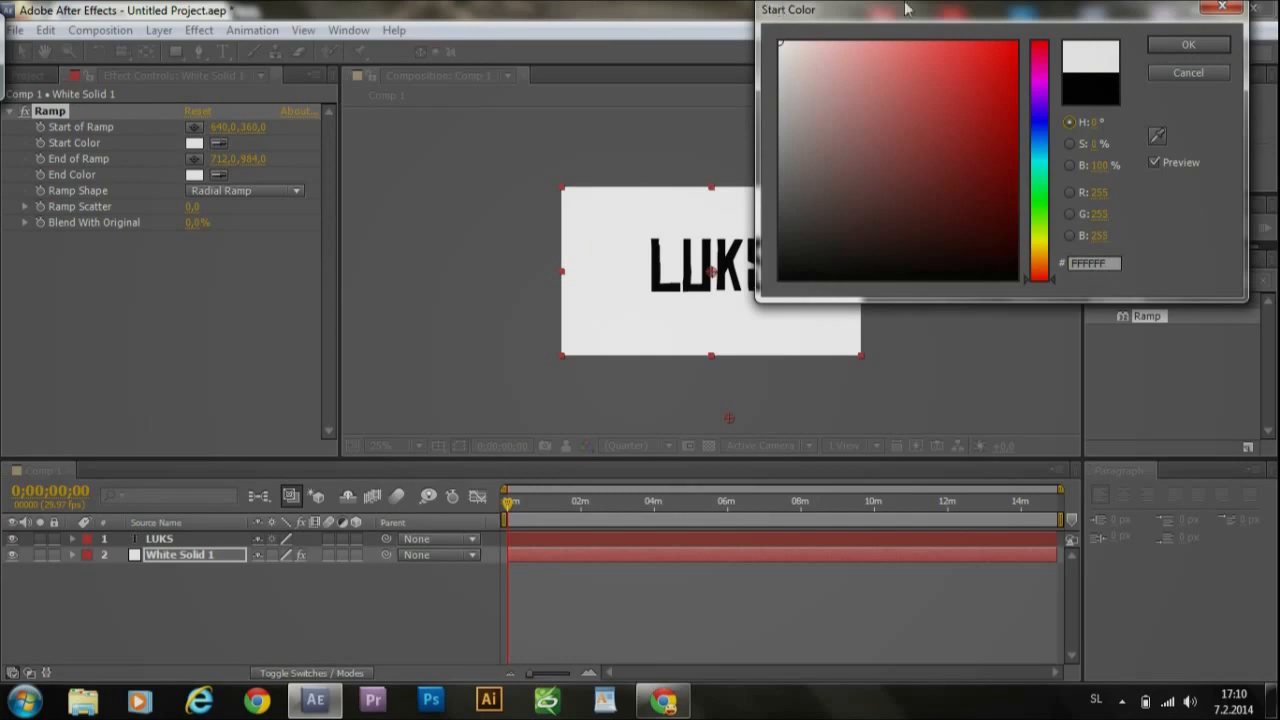
pyautogui.click(1188, 46)
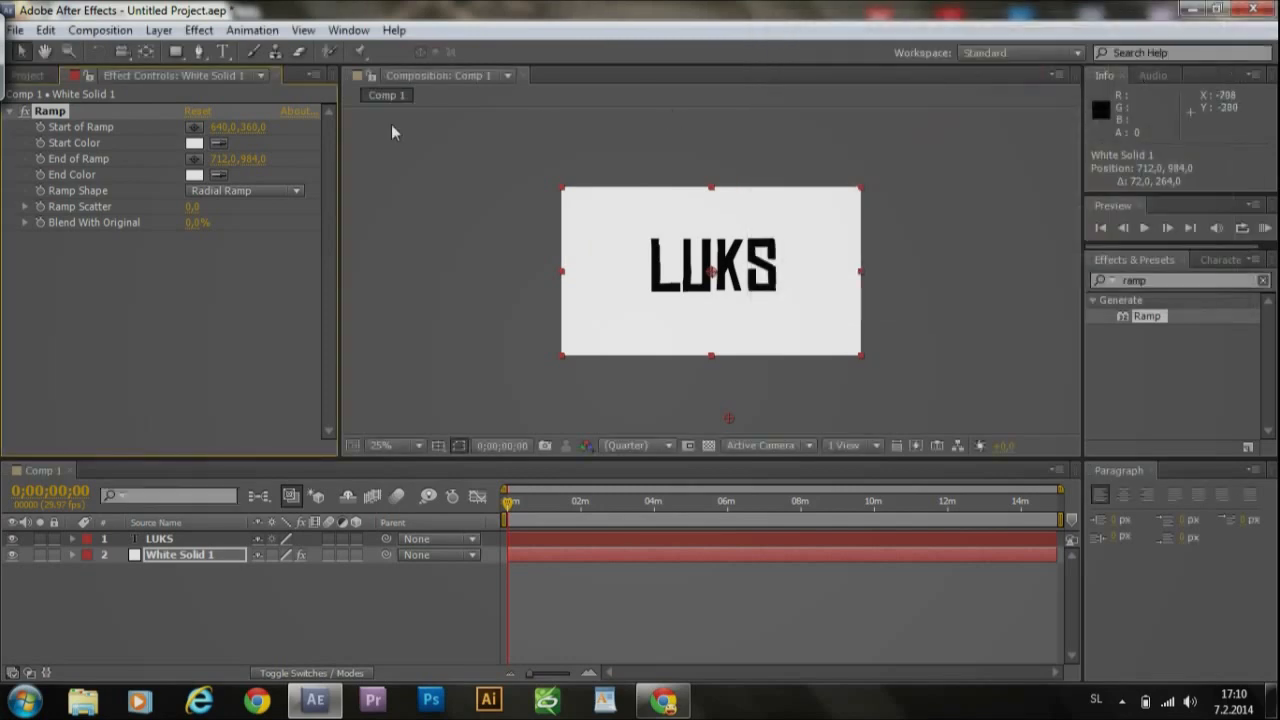
pyautogui.click(195, 174)
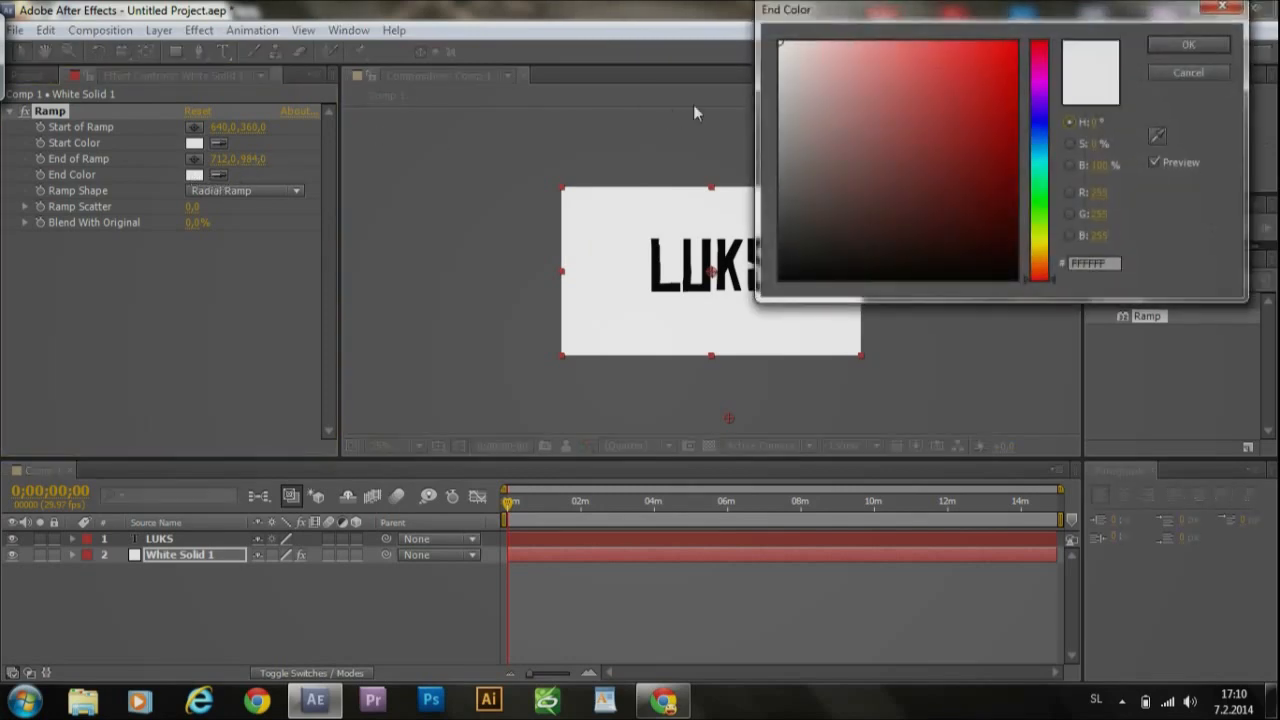
pyautogui.moveTo(793, 148)
pyautogui.mouseDown()
pyautogui.moveTo(783, 174)
pyautogui.moveTo(787, 163)
pyautogui.mouseUp()
pyautogui.moveTo(787, 163); pyautogui.dragTo(778, 170)
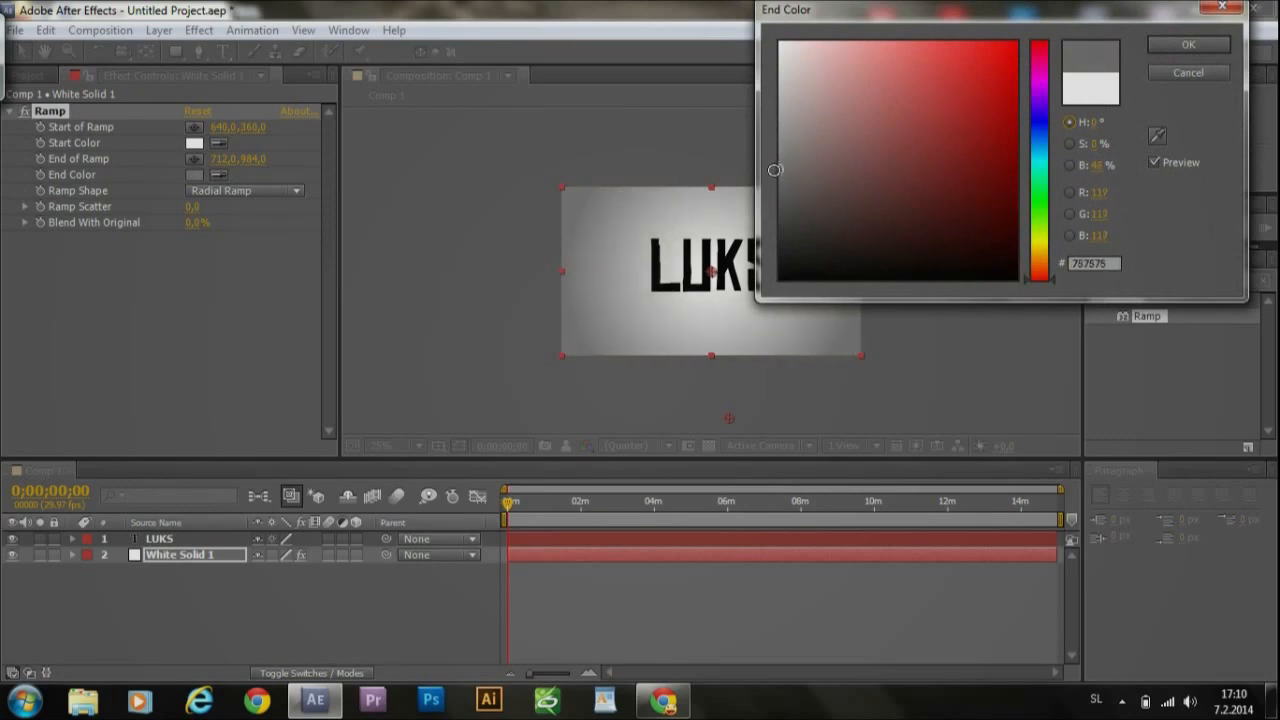
pyautogui.click(1175, 44)
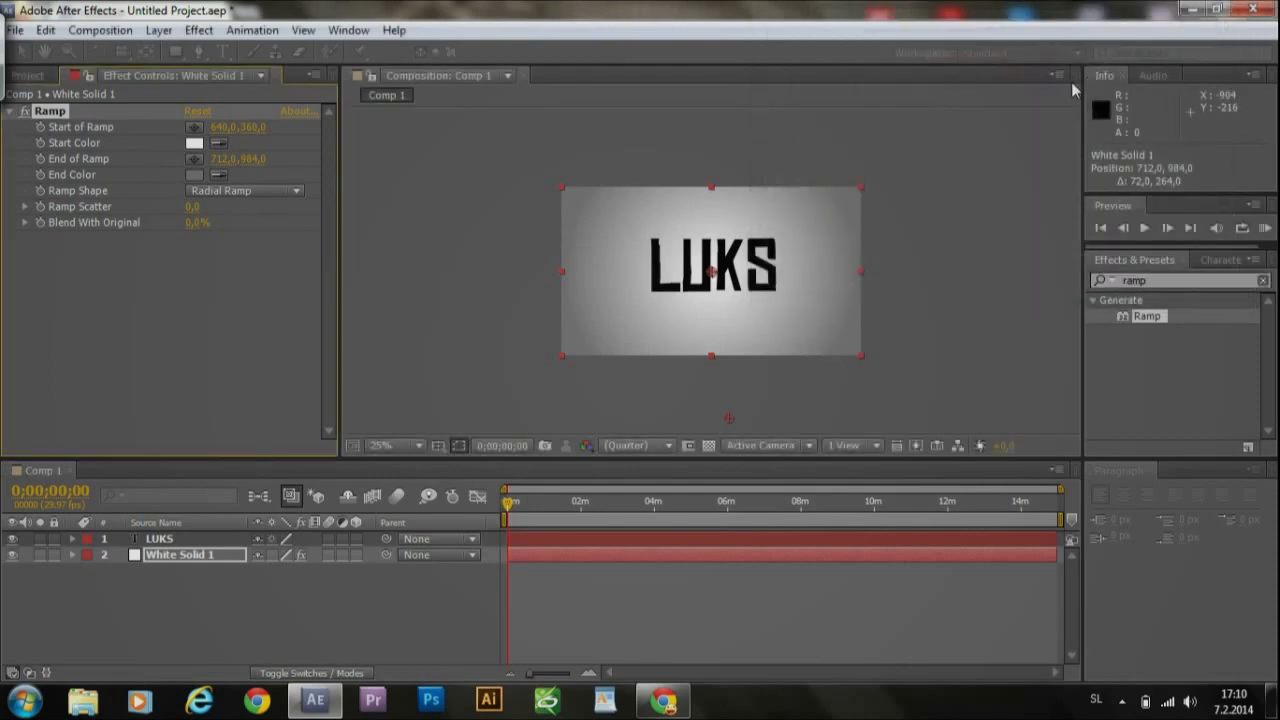
# Step: Nudge the end point of the ramp slightly further down to about 712, 992
pyautogui.scroll(3, 918, 204)
pyautogui.scroll(-4, 918, 204)
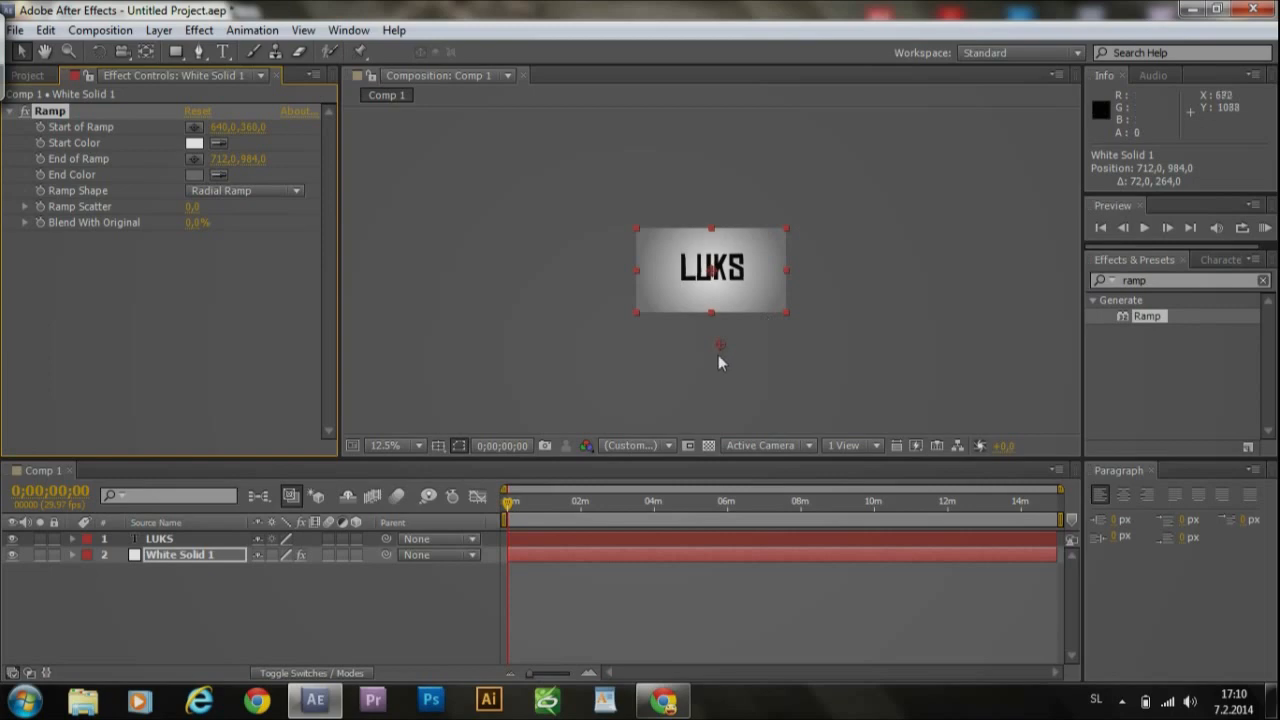
pyautogui.moveTo(721, 344); pyautogui.dragTo(721, 345)
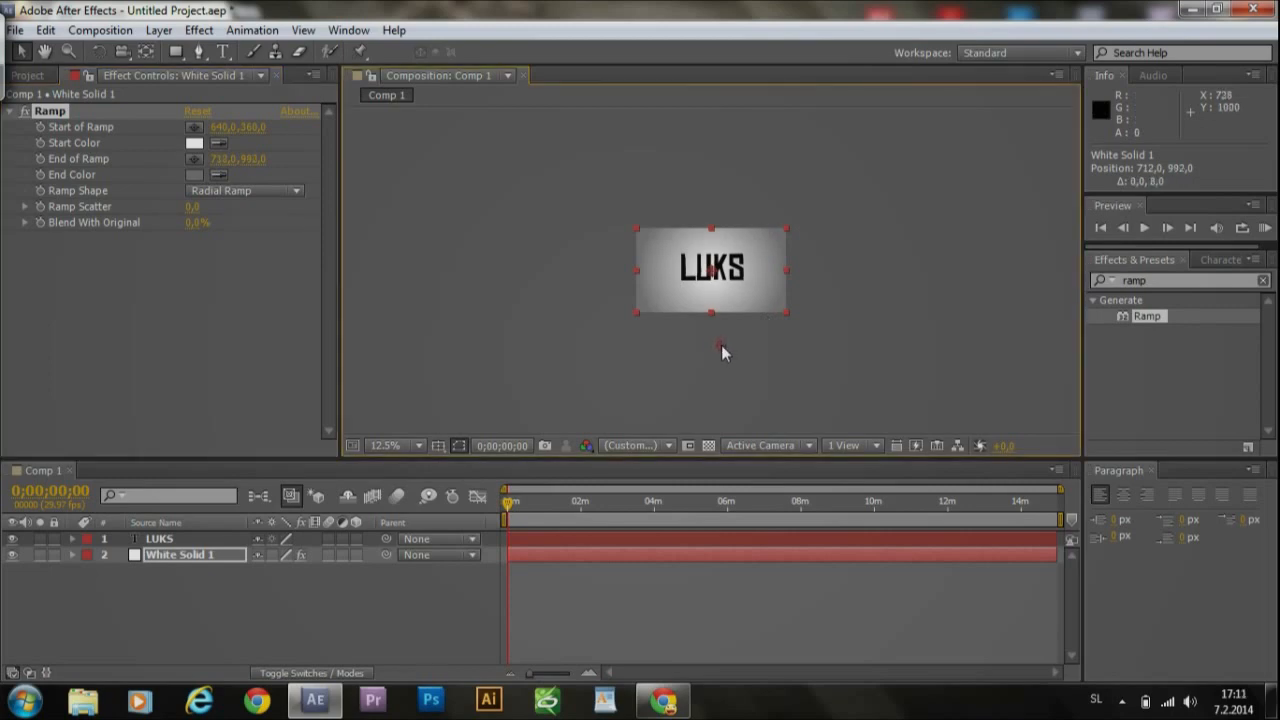
pyautogui.scroll(3, 721, 345)
pyautogui.scroll(-2, 761, 338)
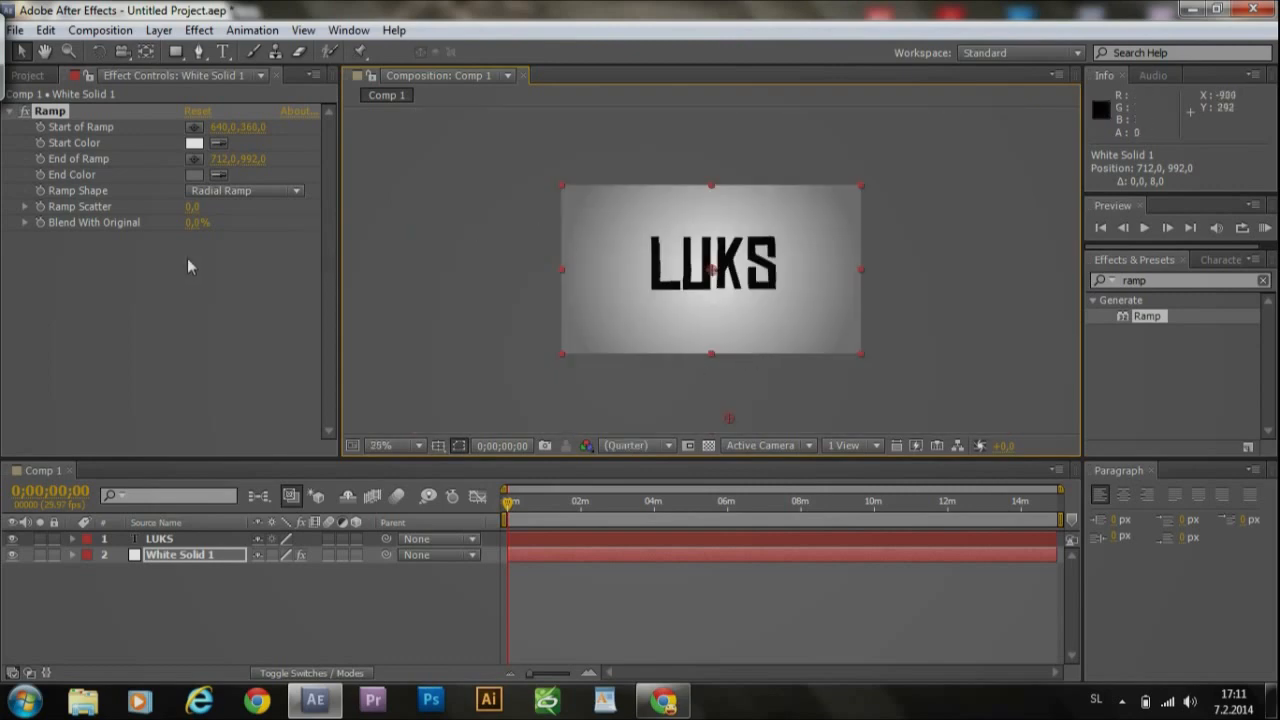
# Step: Add a second white solid above the other layers and apply the Ramp effect to it
pyautogui.click(158, 31)
pyautogui.moveTo(250, 36)
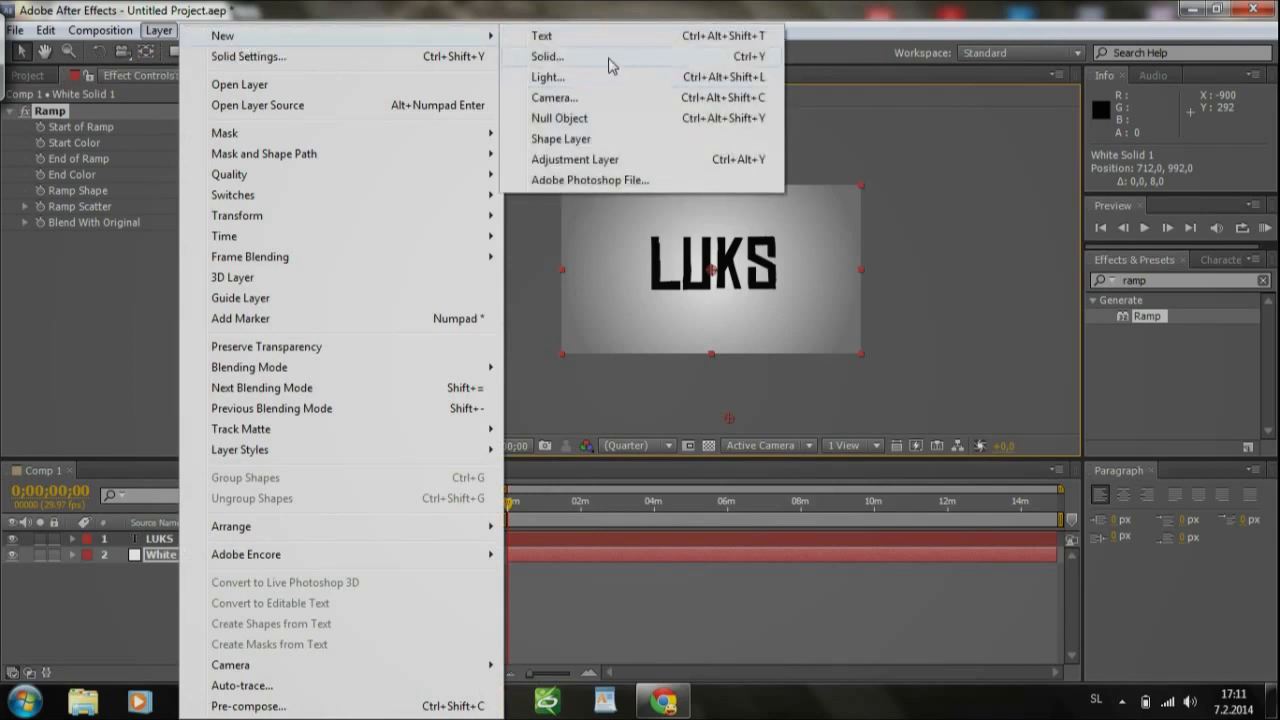
pyautogui.click(610, 60)
pyautogui.click(673, 519)
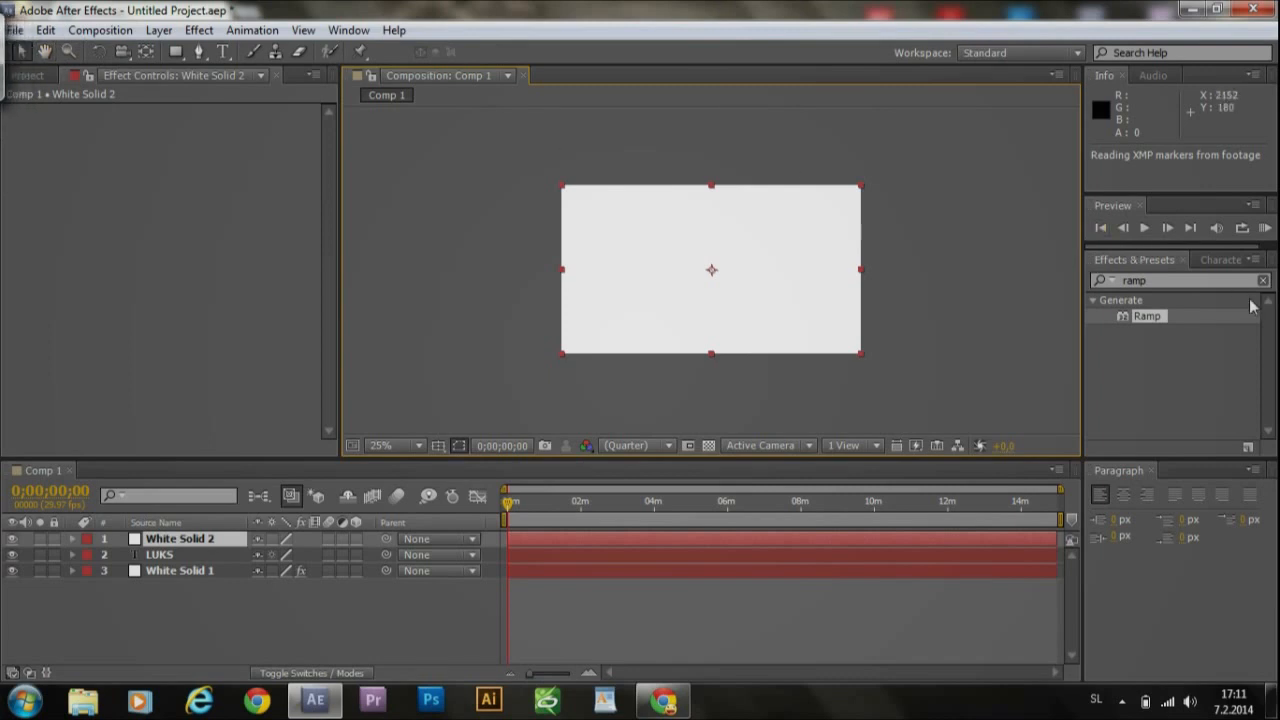
pyautogui.moveTo(1128, 319); pyautogui.dragTo(530, 535)
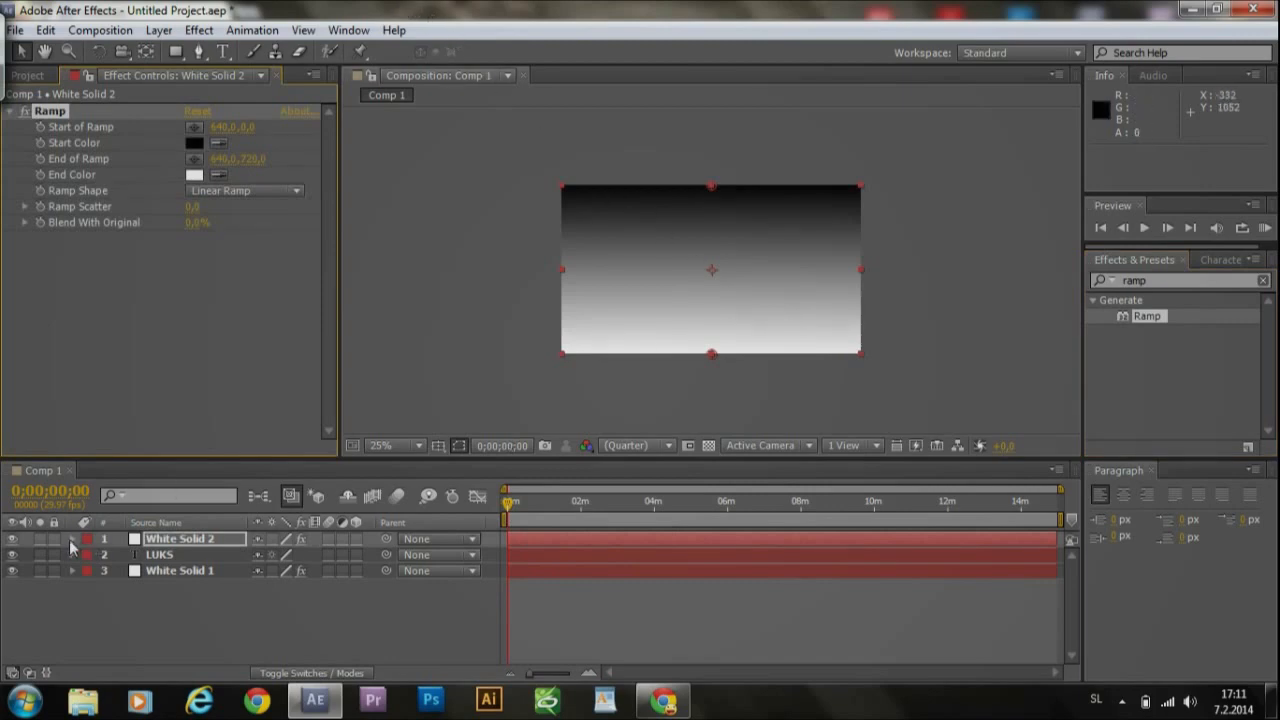
# Step: Turn on Draft 3D, make White Solid 2 a 3D layer, and reopen the on-screen keyboard
pyautogui.click(325, 498)
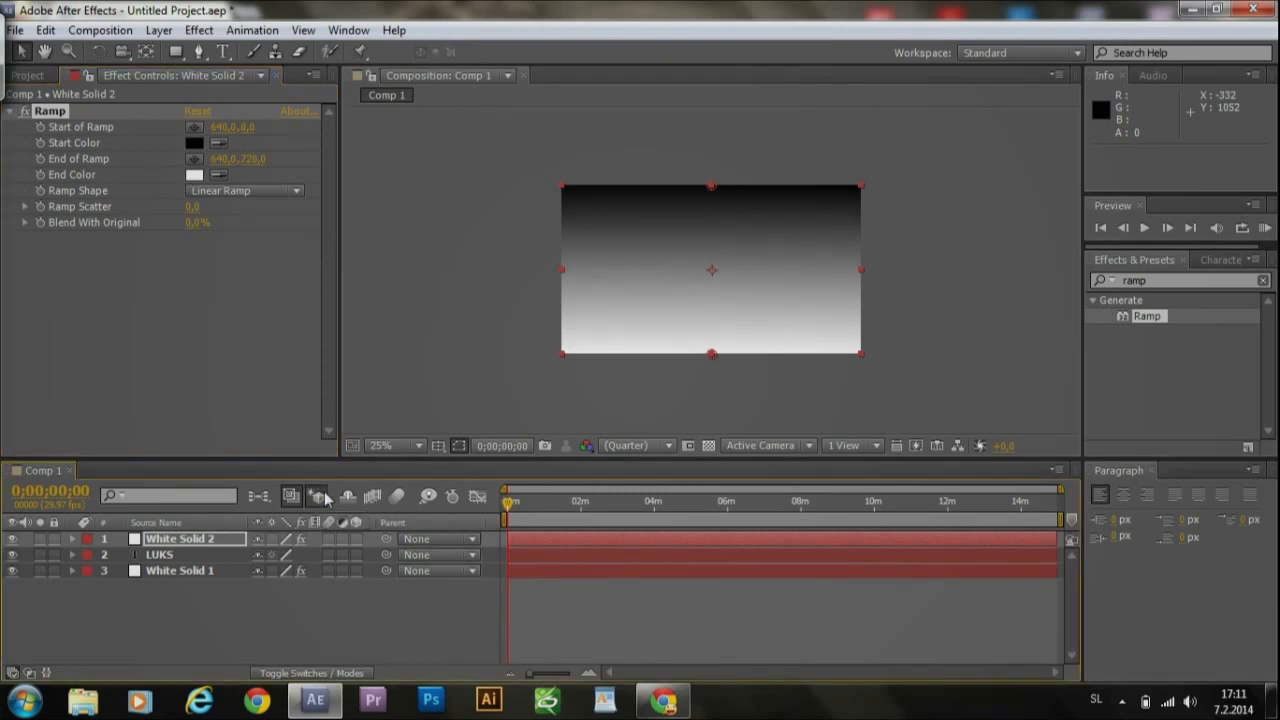
pyautogui.click(354, 540)
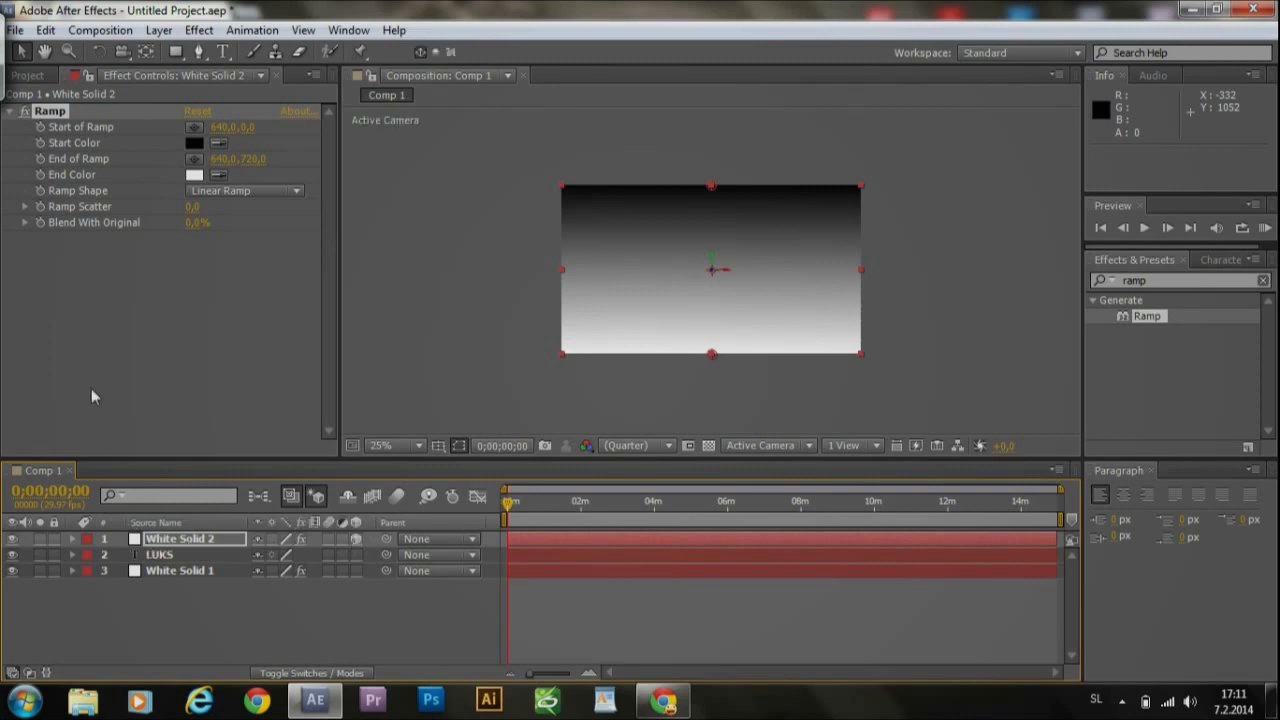
pyautogui.click(10, 82)
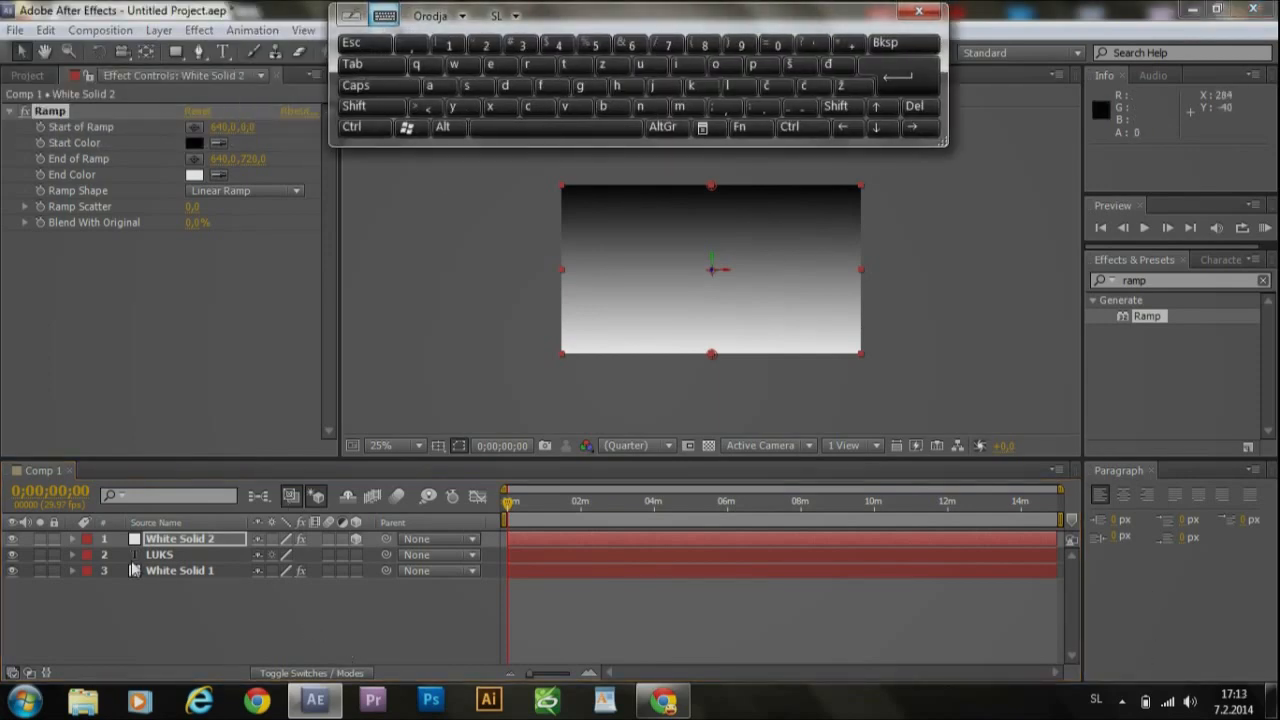
# Step: Tilt White Solid 2 to an X Rotation of -87° and move it below the text to about 674.5, 624.6
pyautogui.click(74, 539)
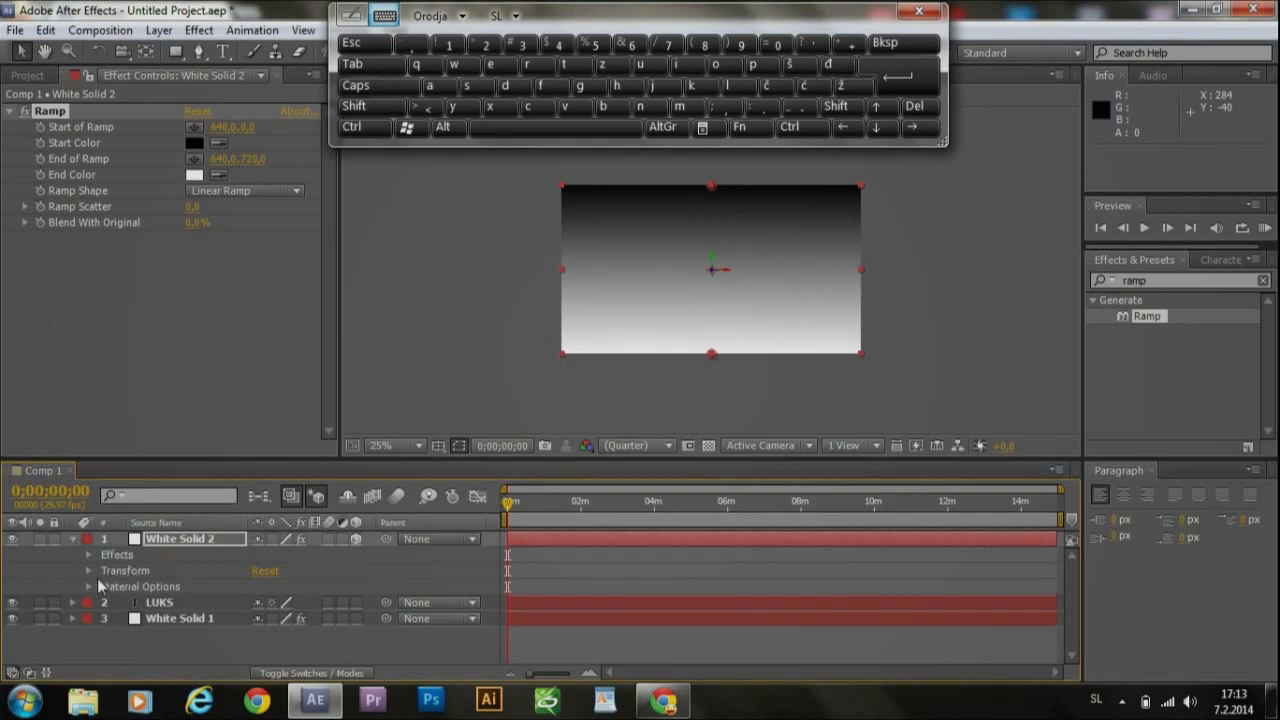
pyautogui.click(88, 570)
pyautogui.scroll(-1, 184, 609)
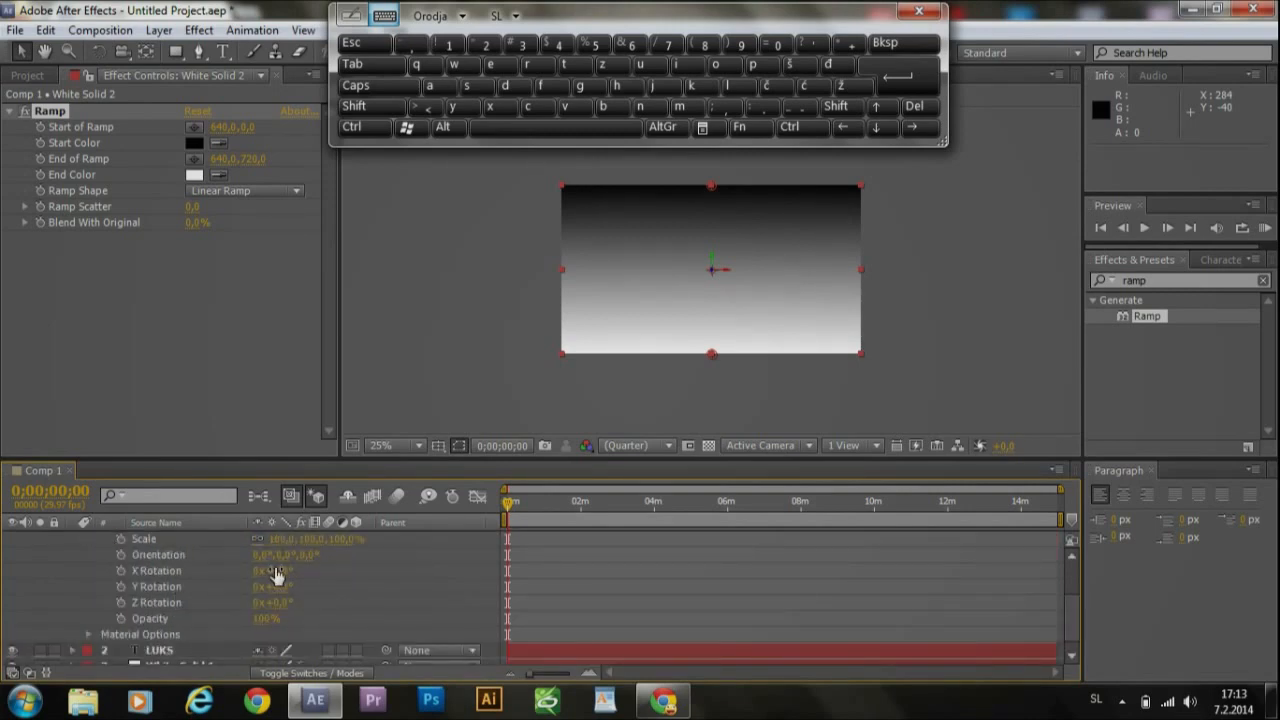
pyautogui.moveTo(276, 577); pyautogui.dragTo(220, 593)
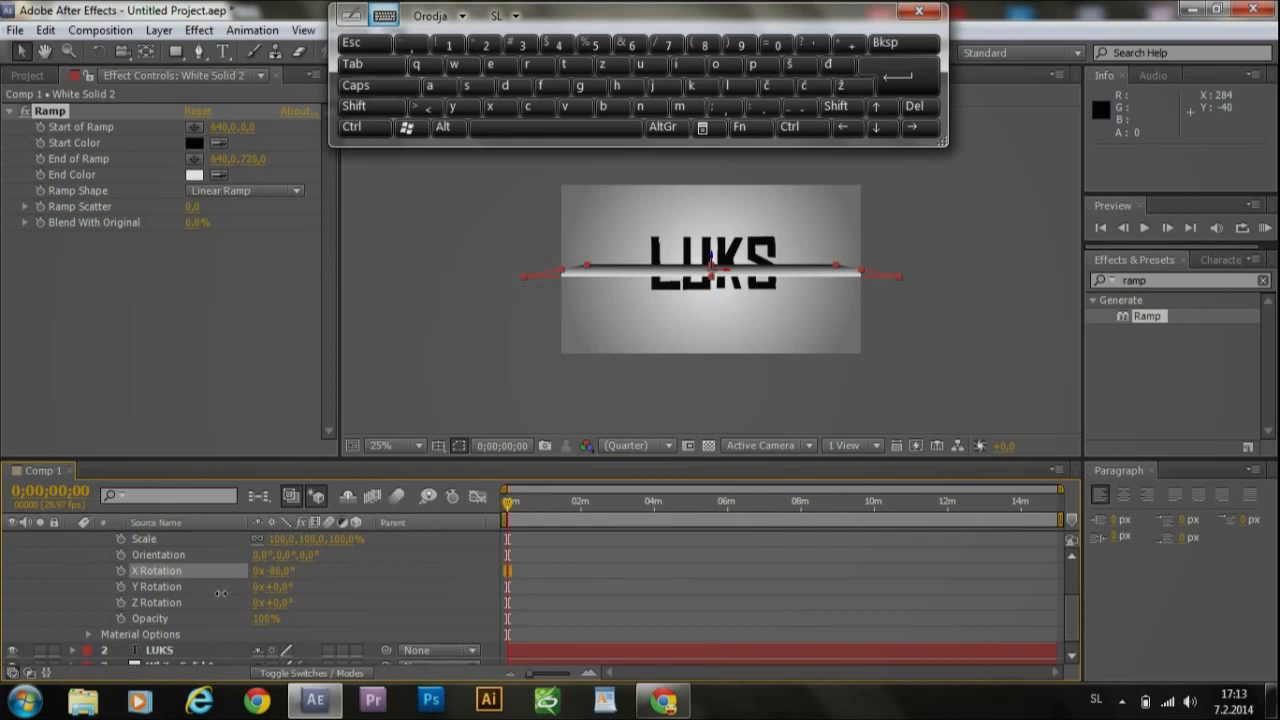
pyautogui.moveTo(220, 593); pyautogui.dragTo(221, 594)
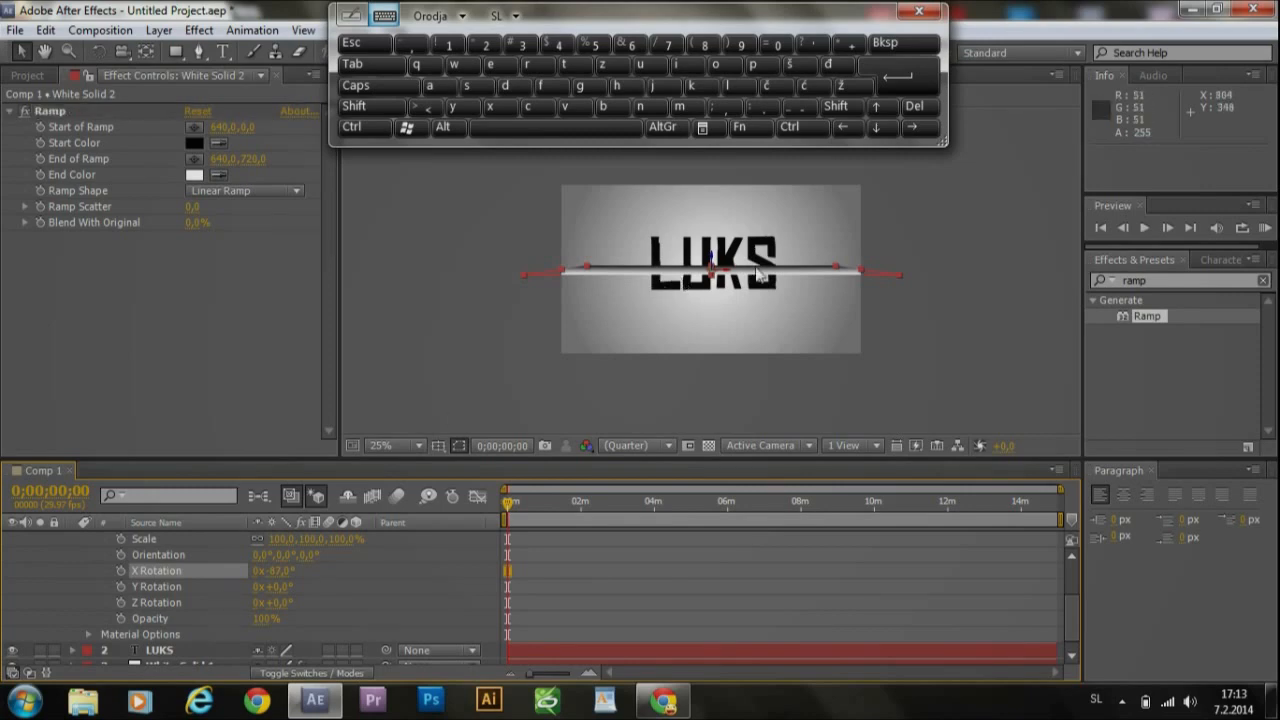
pyautogui.moveTo(800, 268); pyautogui.dragTo(810, 341)
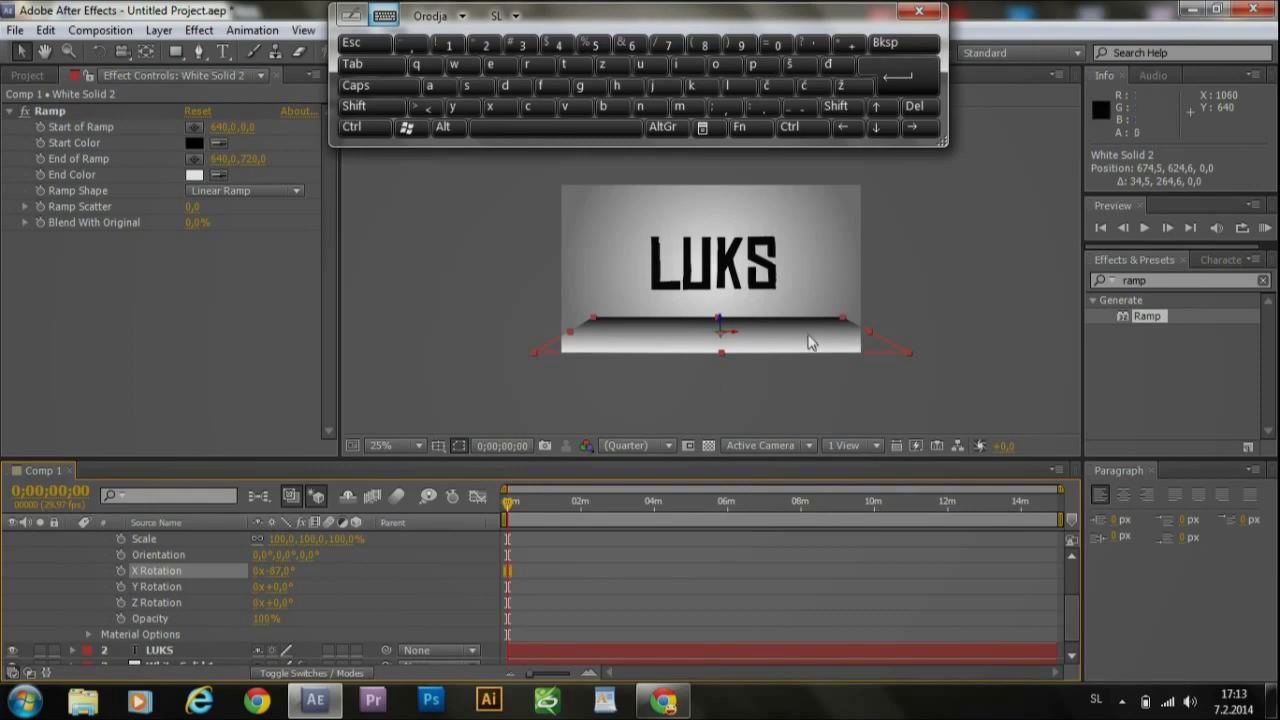
# Step: Set White Solid 2's X Rotation to -86° and widen it to a horizontal scale of 149%, keeping the other scale values at 100%
pyautogui.click(274, 571)
pyautogui.write('0')
pyautogui.press('Return')
pyautogui.moveTo(274, 571); pyautogui.dragTo(285, 572)
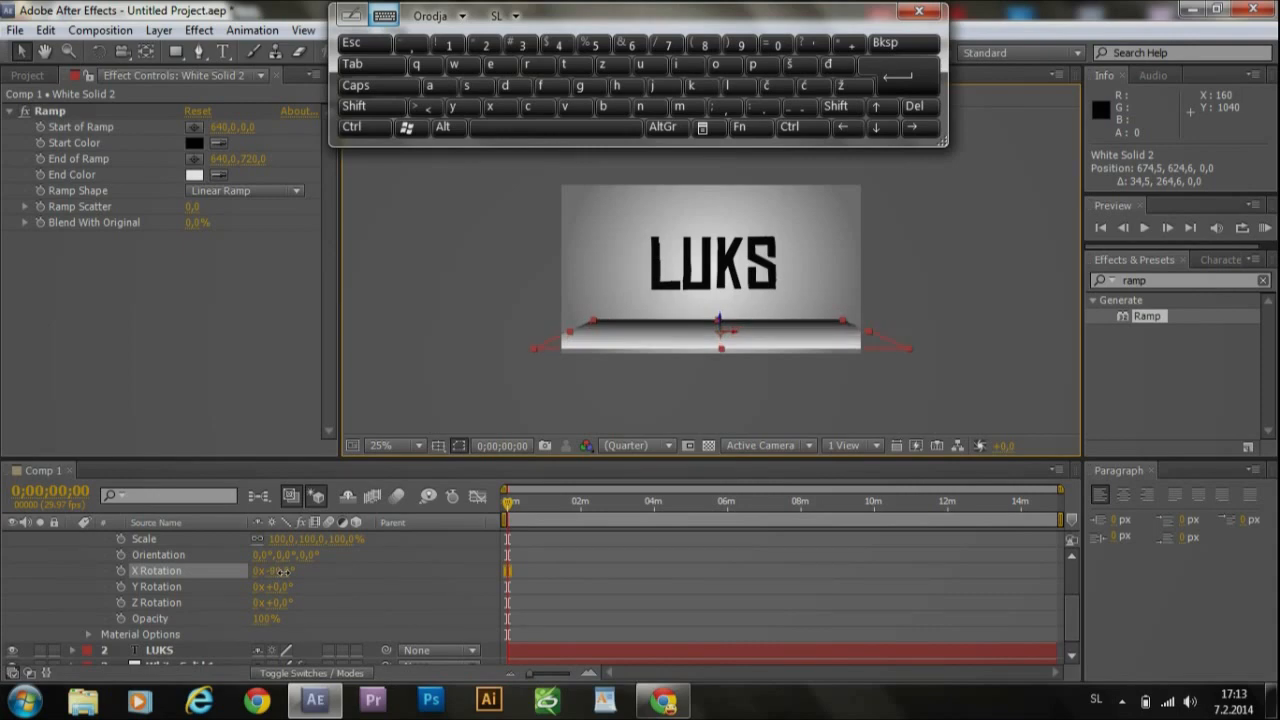
pyautogui.moveTo(283, 571); pyautogui.dragTo(286, 571)
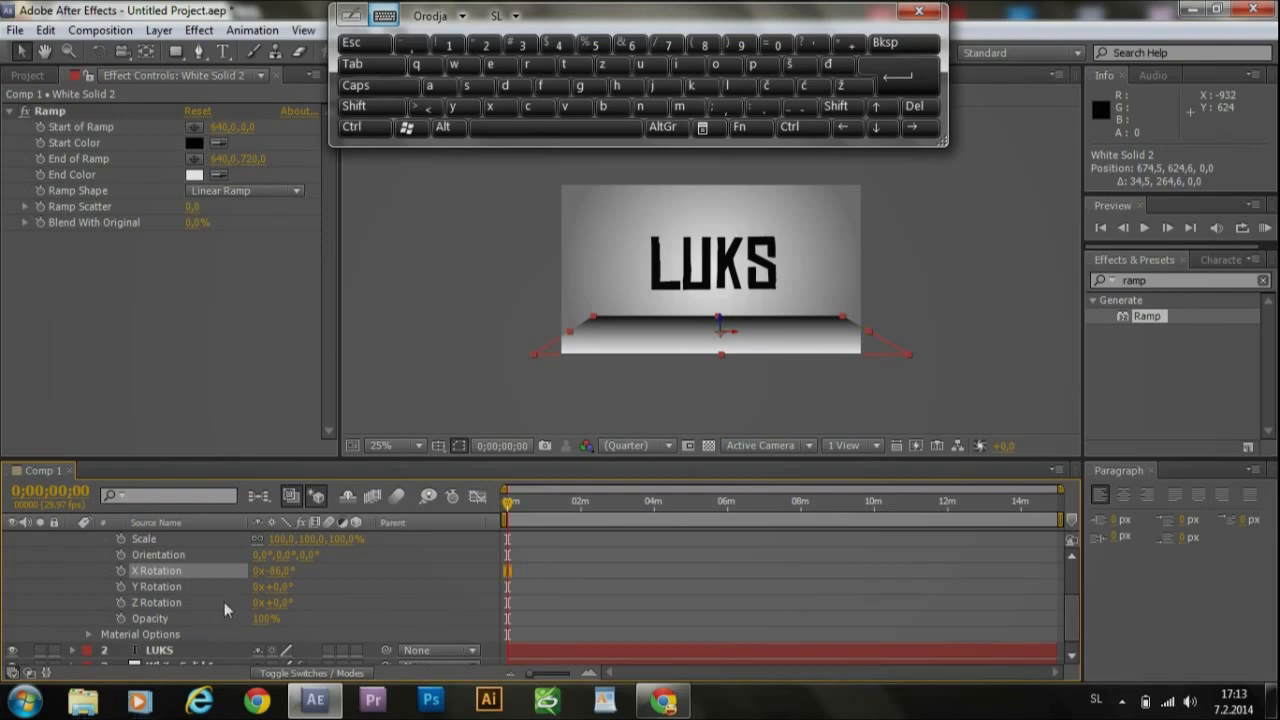
pyautogui.scroll(1, 258, 570)
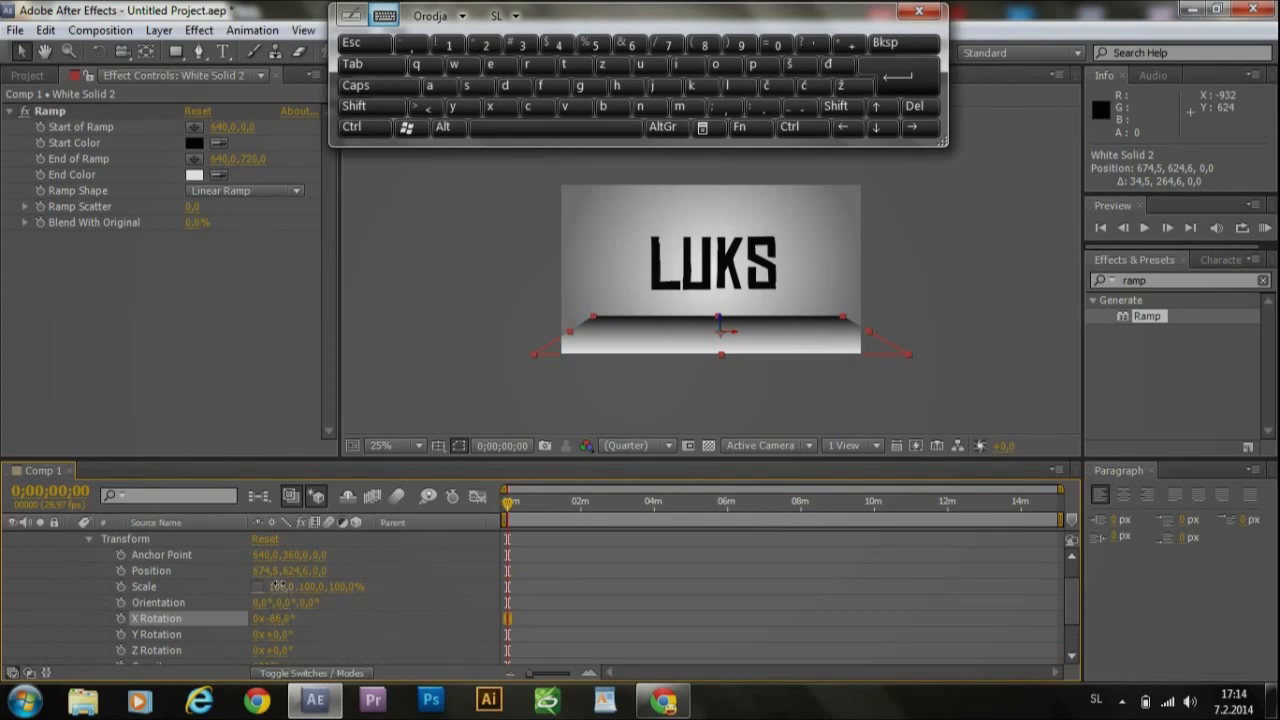
pyautogui.moveTo(278, 585); pyautogui.dragTo(295, 560)
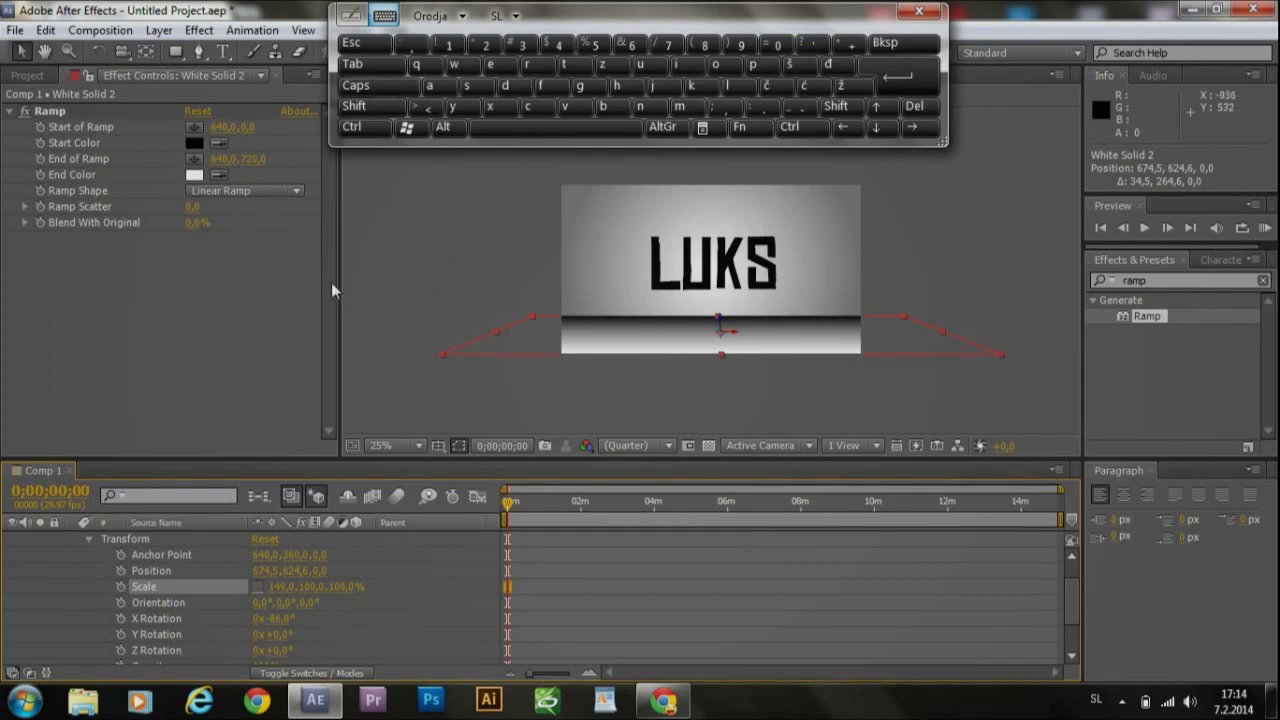
# Step: Set the Start Color of White Solid 2's Ramp to a grey sampled from the background beside the text
pyautogui.click(219, 146)
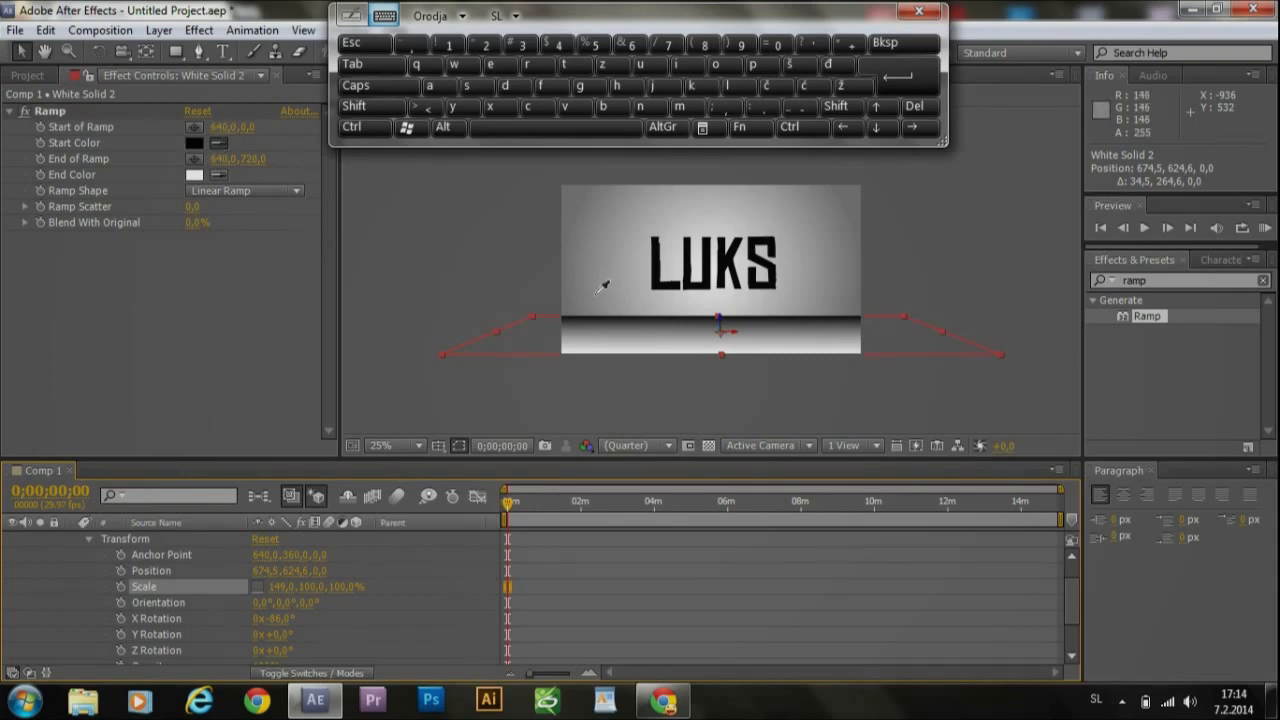
pyautogui.click(600, 290)
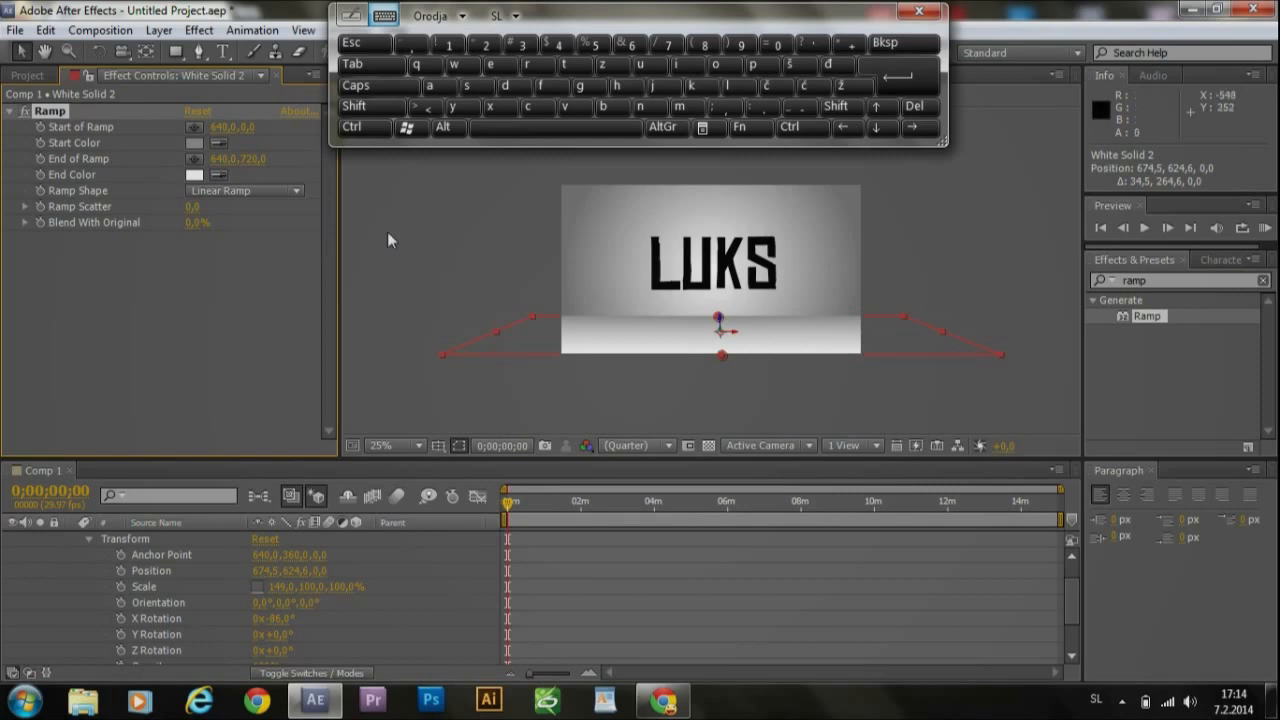
pyautogui.click(192, 143)
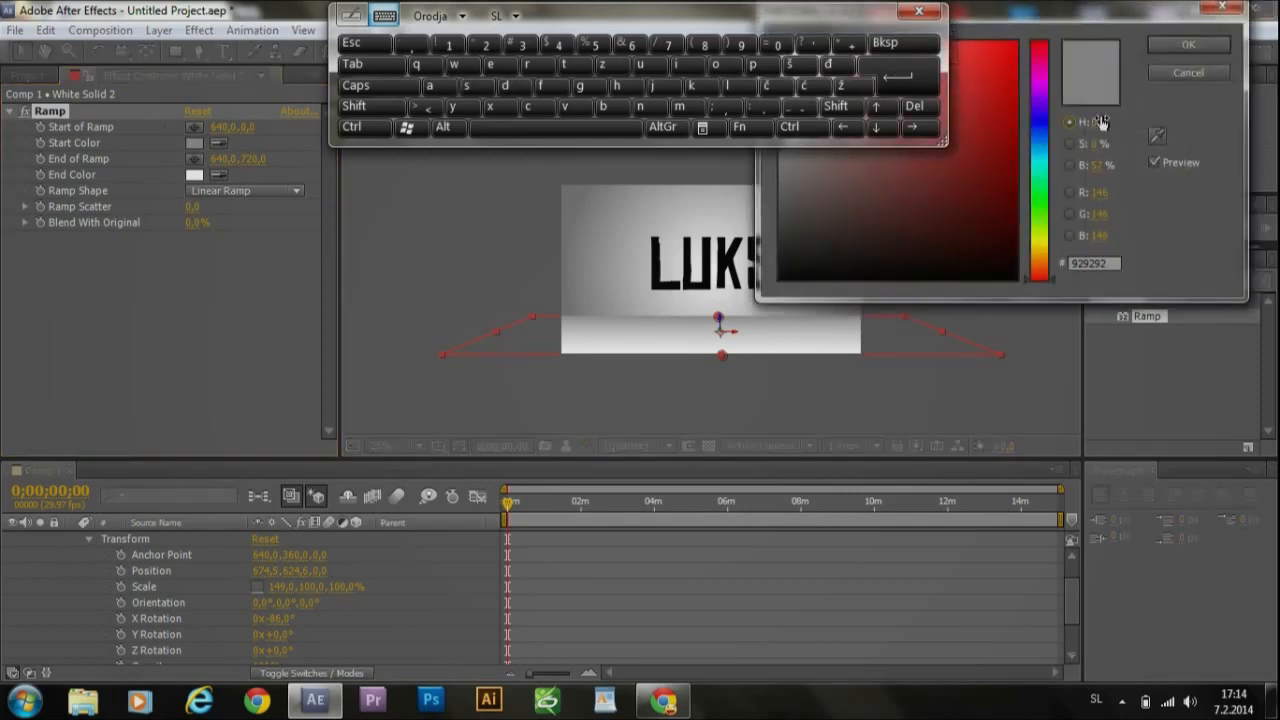
pyautogui.click(1157, 135)
pyautogui.click(1183, 47)
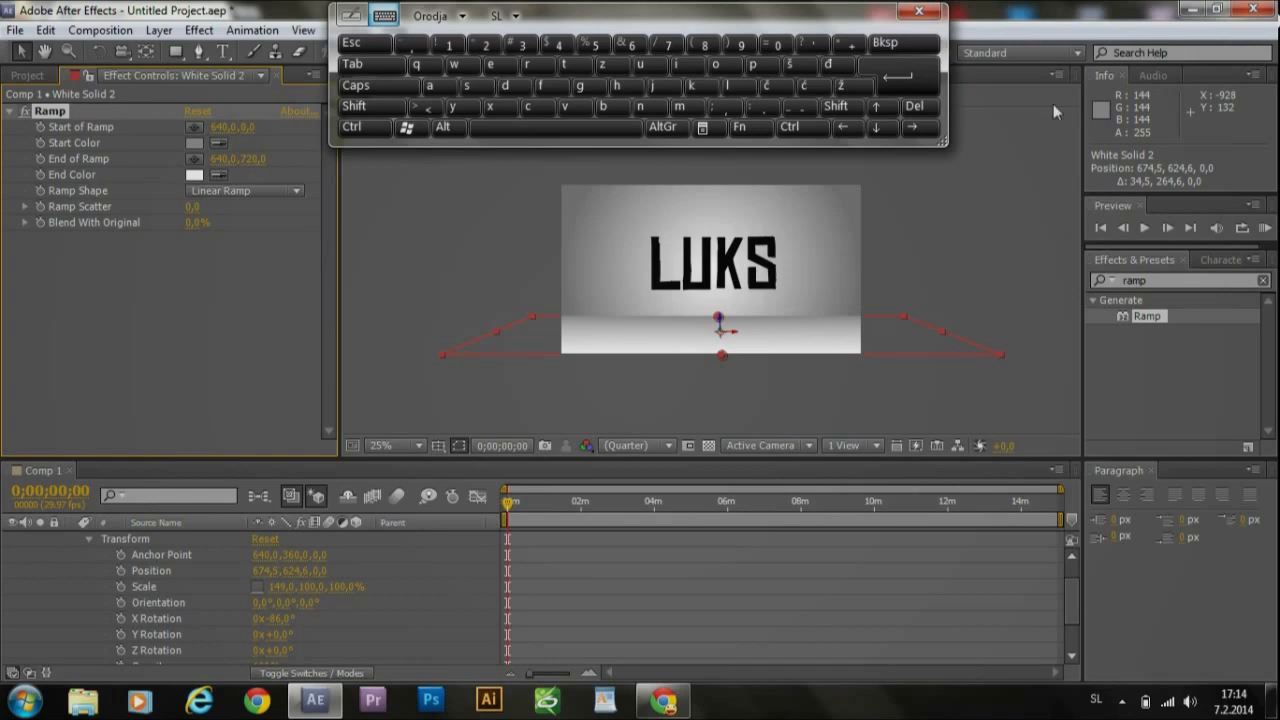
pyautogui.scroll(-5, 927, 238)
pyautogui.scroll(5, 855, 373)
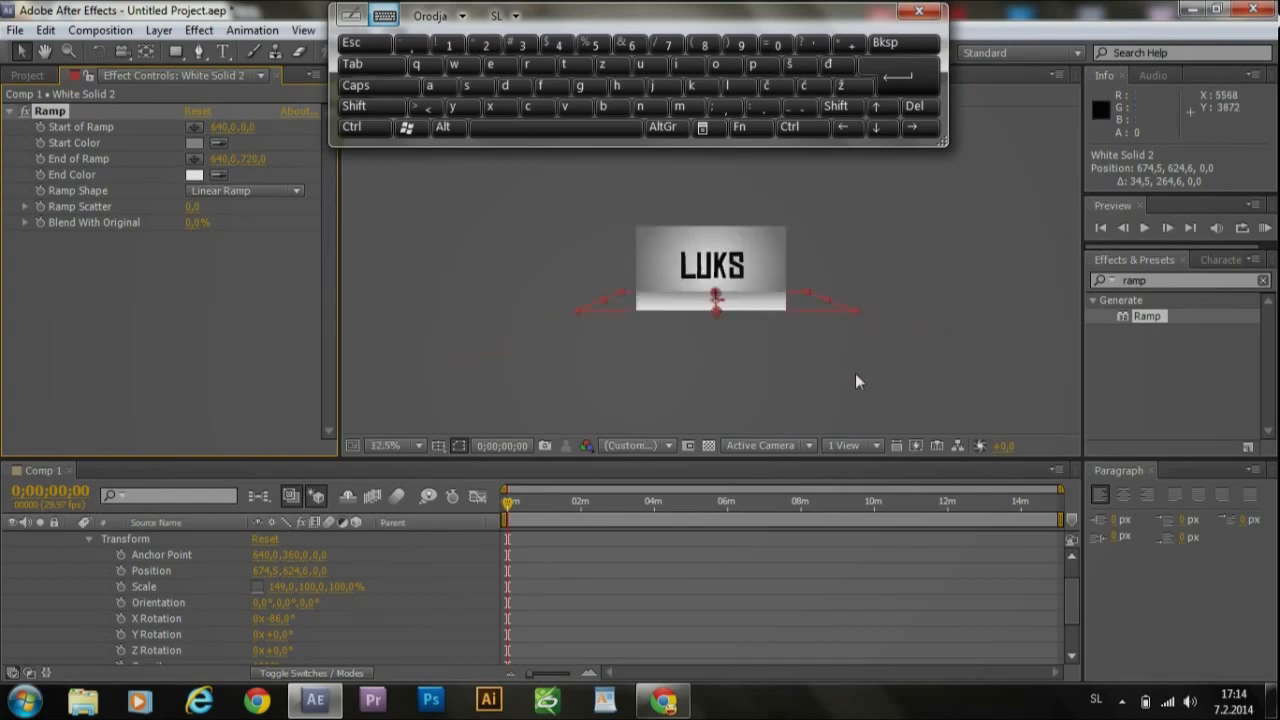
pyautogui.scroll(-2, 858, 388)
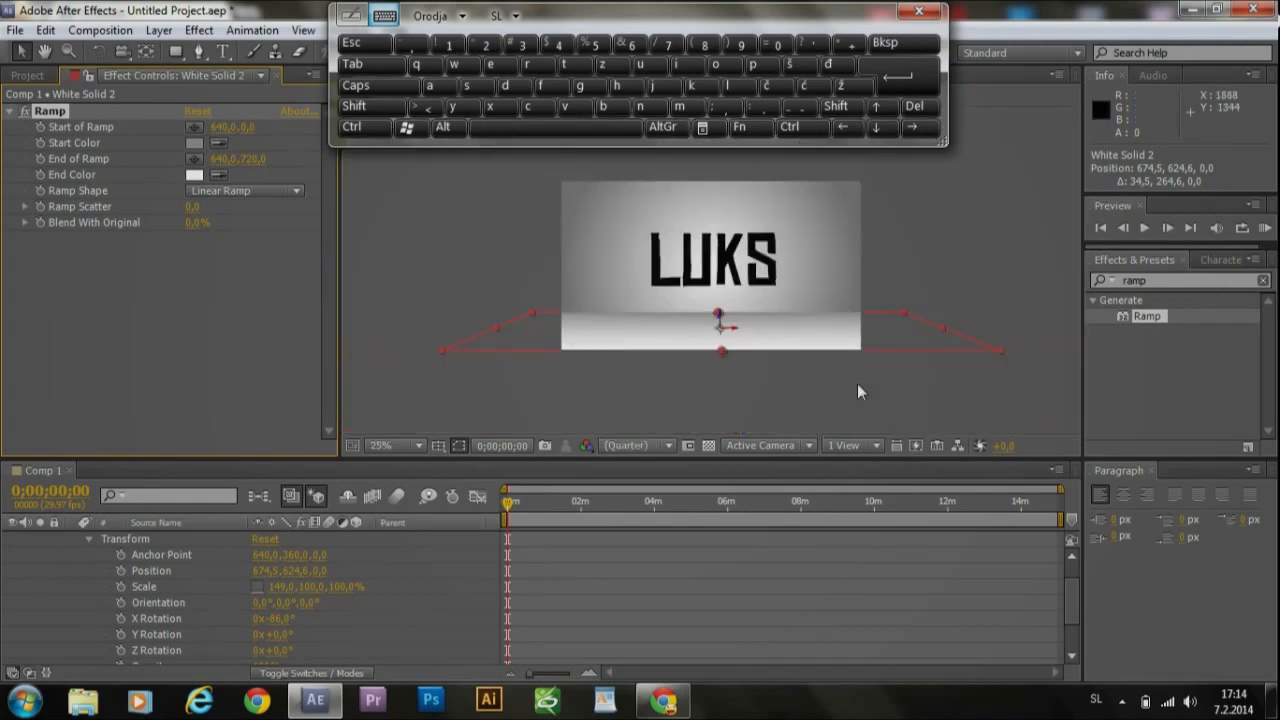
pyautogui.scroll(2, 858, 390)
pyautogui.scroll(-2, 858, 390)
pyautogui.scroll(2, 858, 390)
pyautogui.scroll(-2, 857, 391)
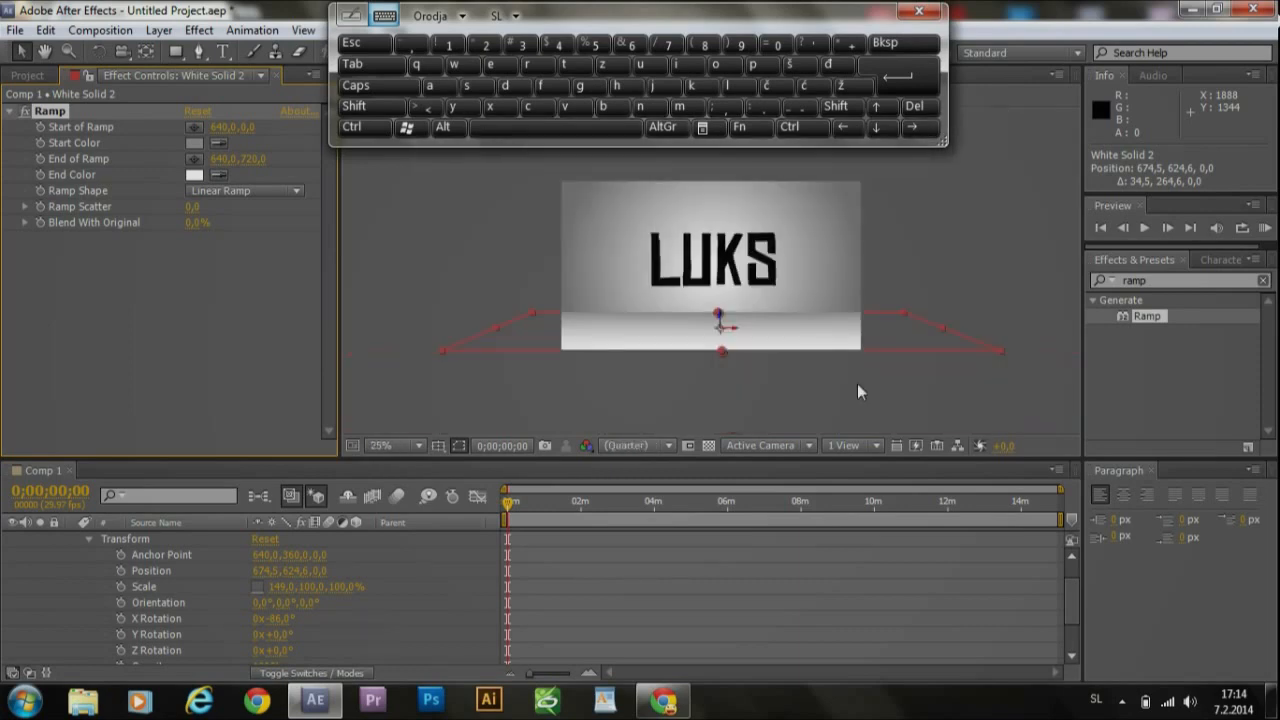
# Step: Close the on-screen keyboard and add a black 1280 x 720 px solid above the other layers
pyautogui.click(922, 10)
pyautogui.scroll(1, 195, 580)
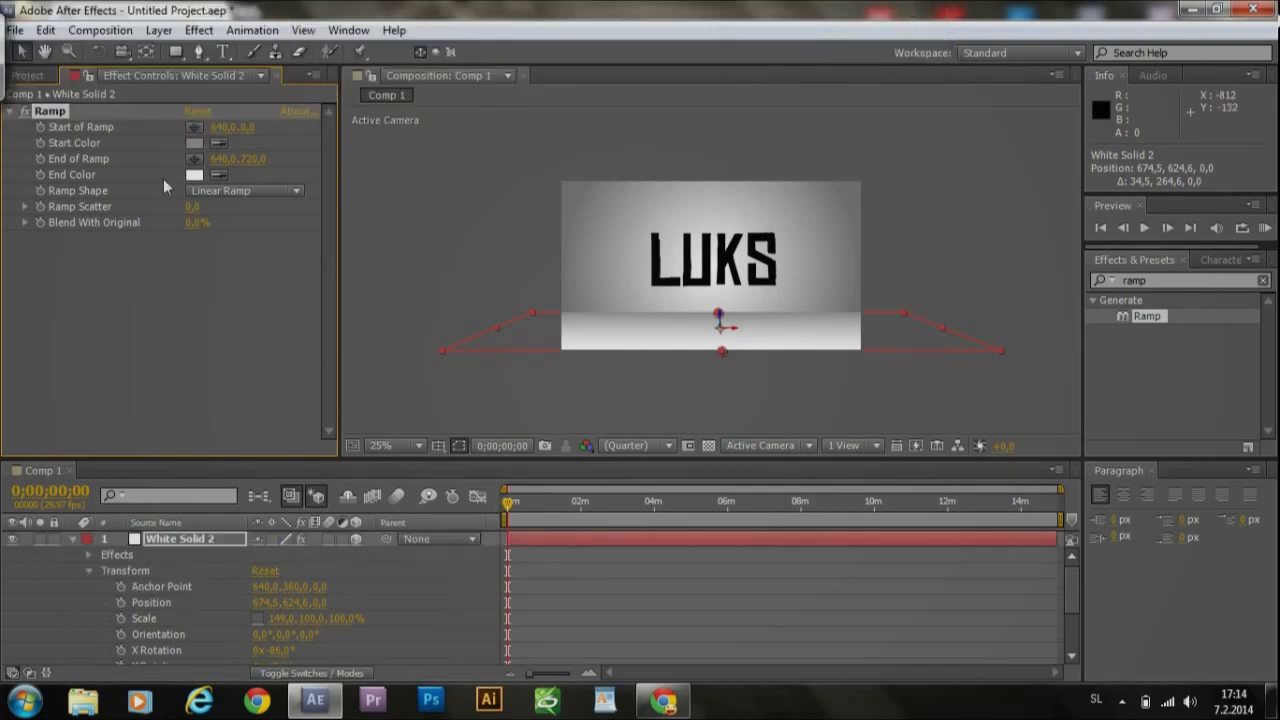
pyautogui.click(158, 30)
pyautogui.moveTo(350, 44)
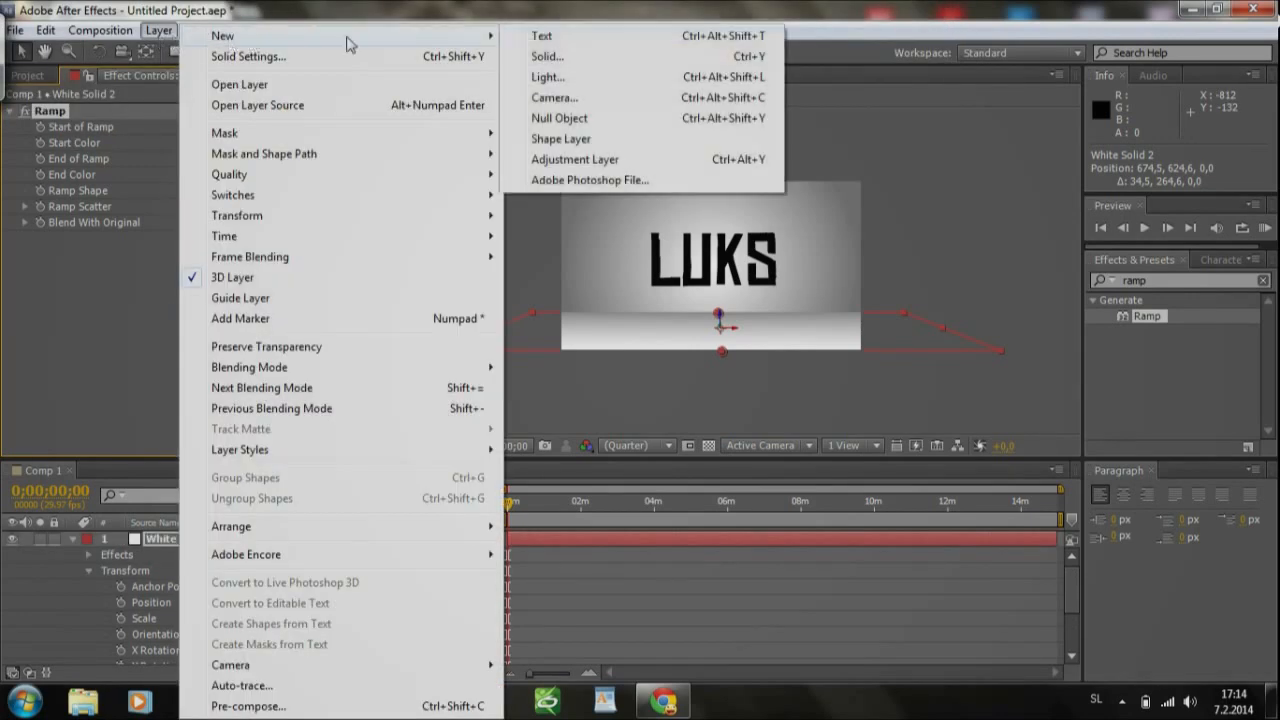
pyautogui.click(549, 57)
pyautogui.click(627, 463)
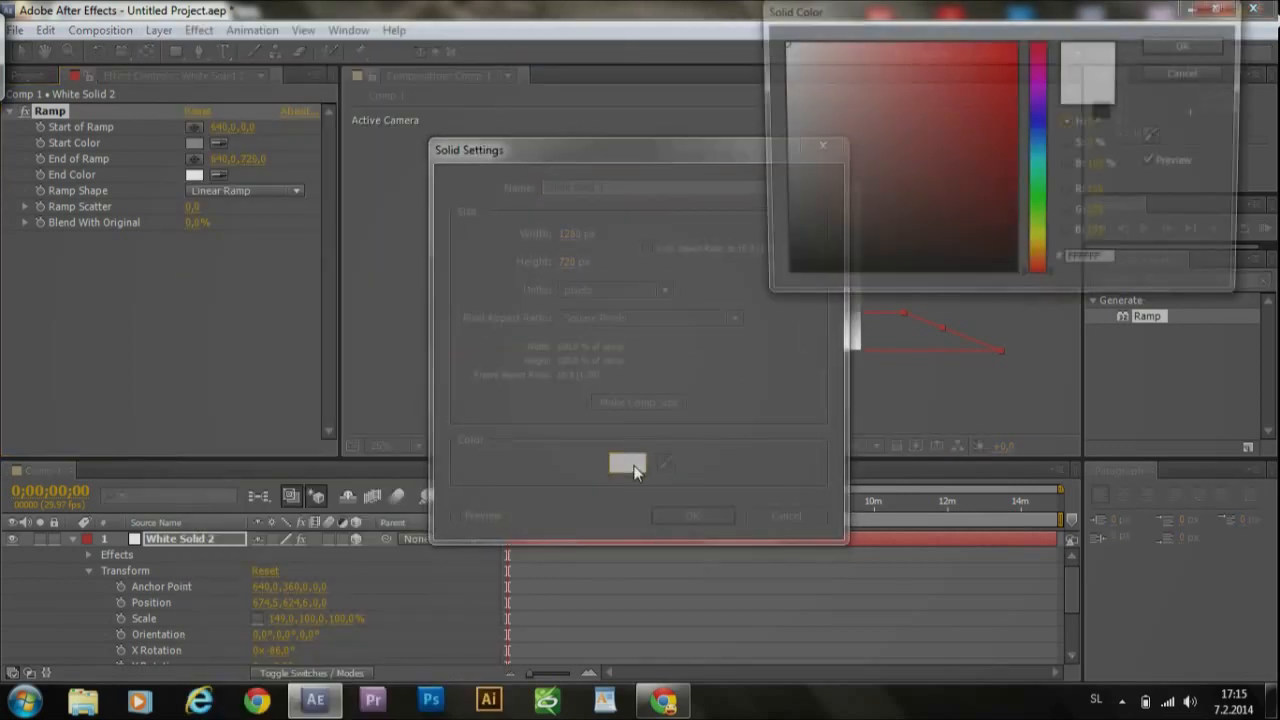
pyautogui.moveTo(886, 170); pyautogui.dragTo(726, 320)
pyautogui.click(1165, 45)
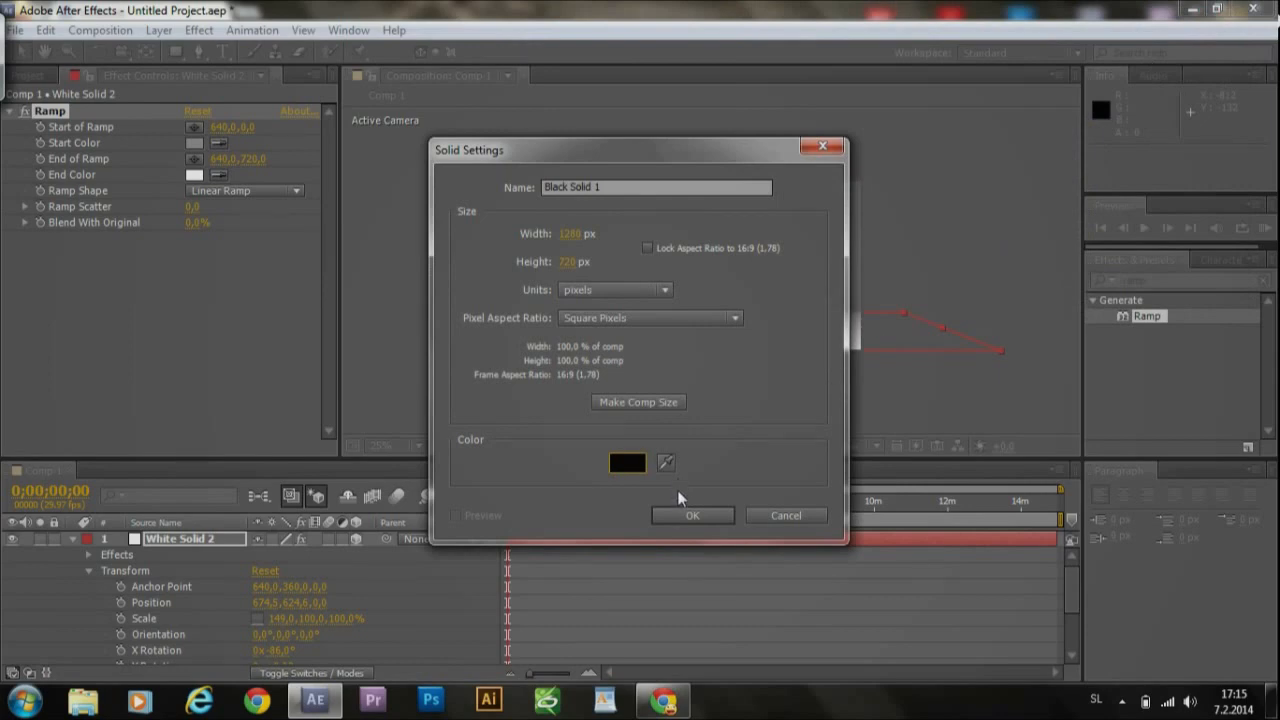
pyautogui.click(676, 515)
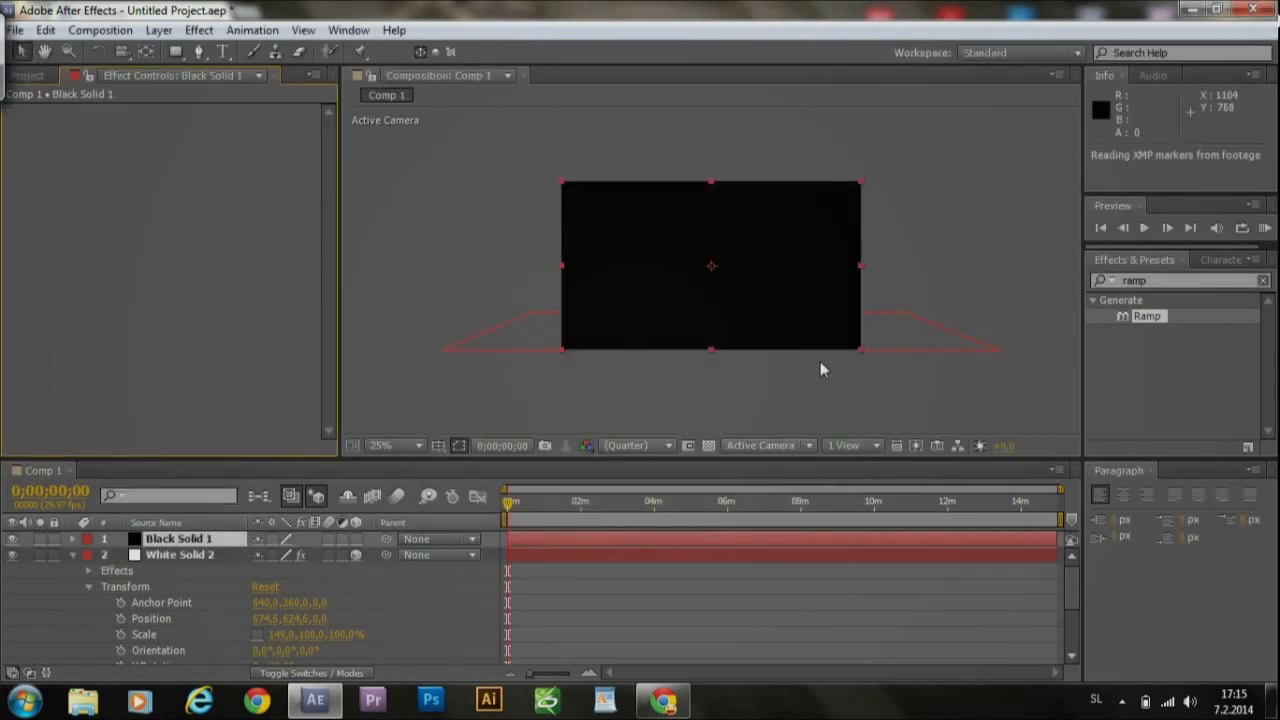
# Step: Deselect all layers and switch the shape tool to the Ellipse Tool
pyautogui.press('/')
pyautogui.scroll(-4, 821, 364)
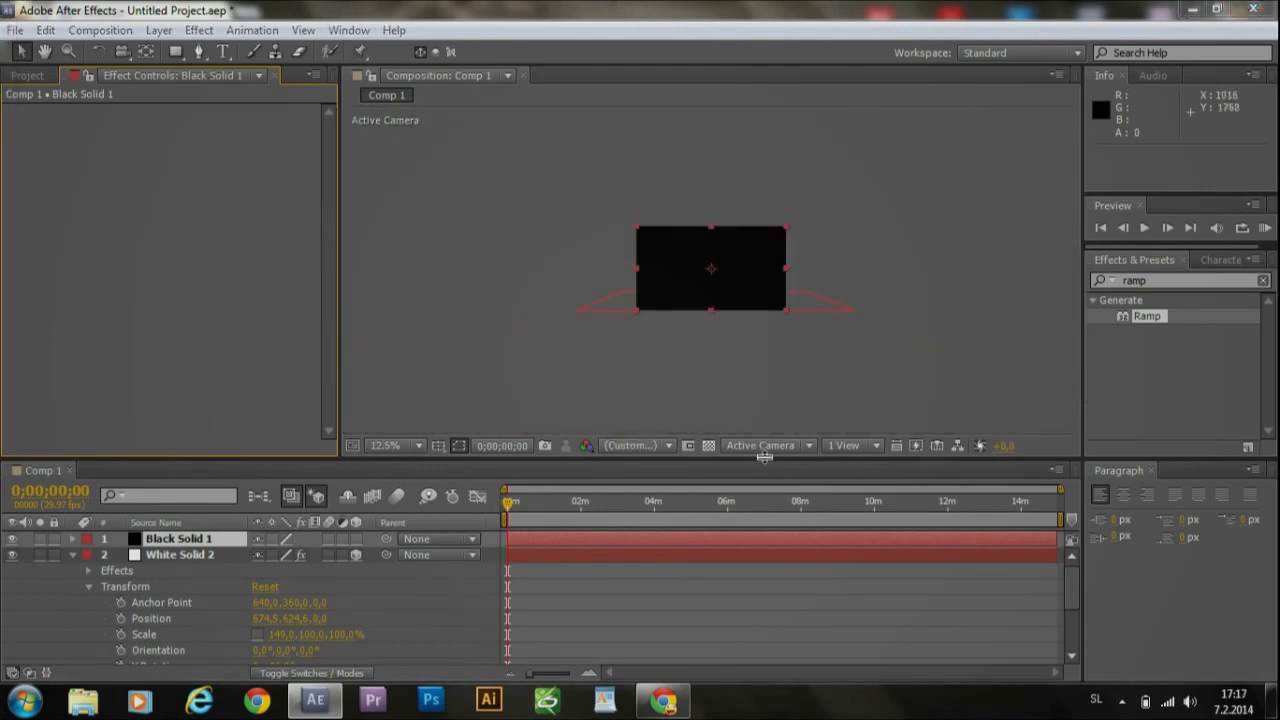
pyautogui.click(632, 300)
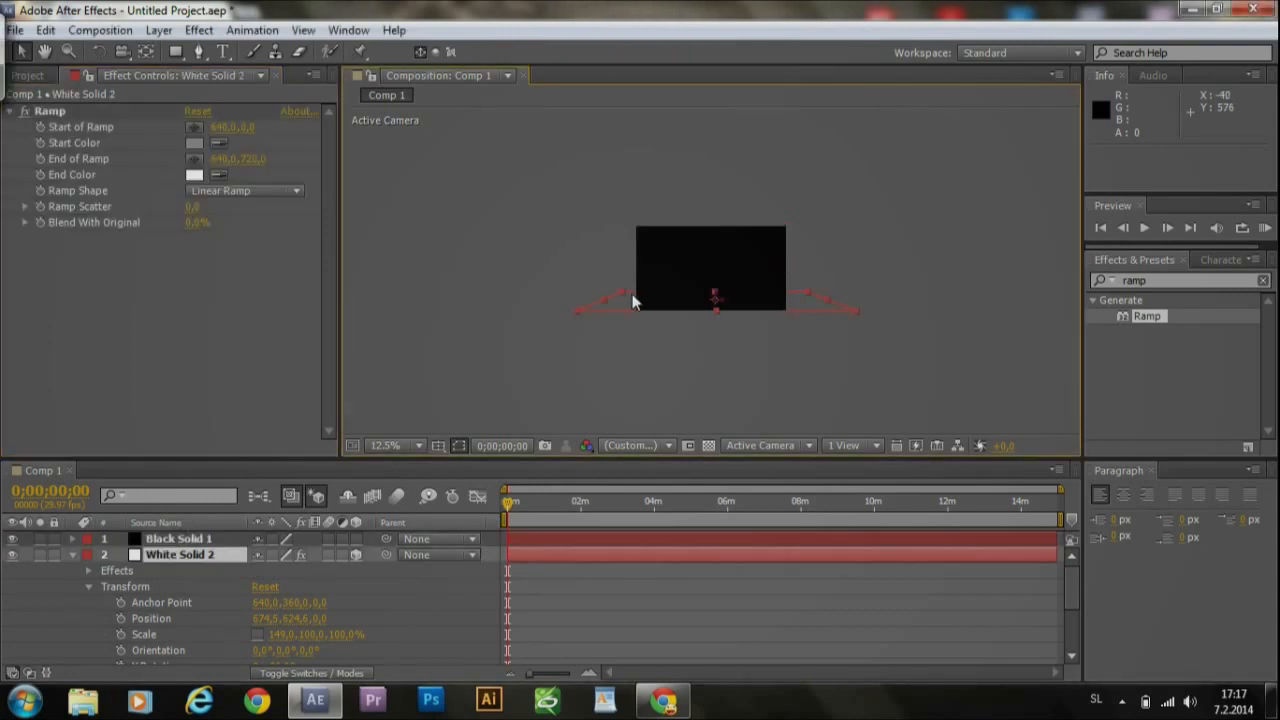
pyautogui.scroll(1, 630, 288)
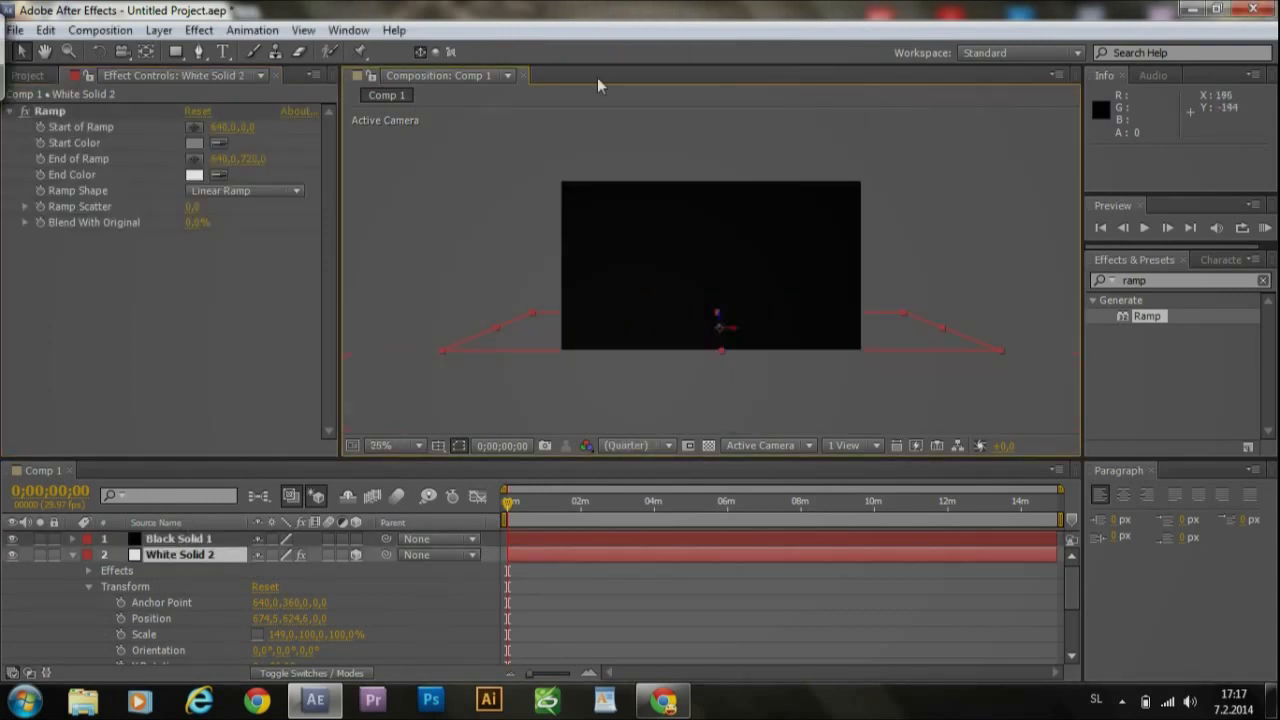
pyautogui.click(492, 138)
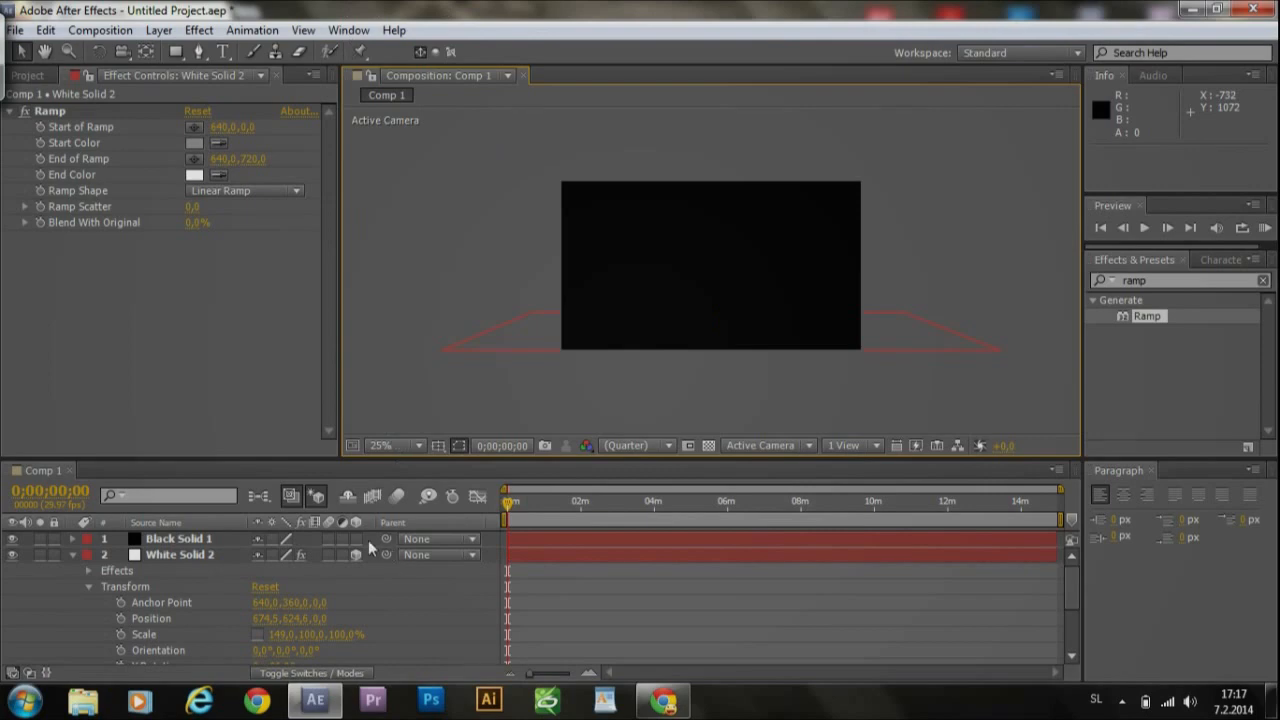
pyautogui.click(175, 51)
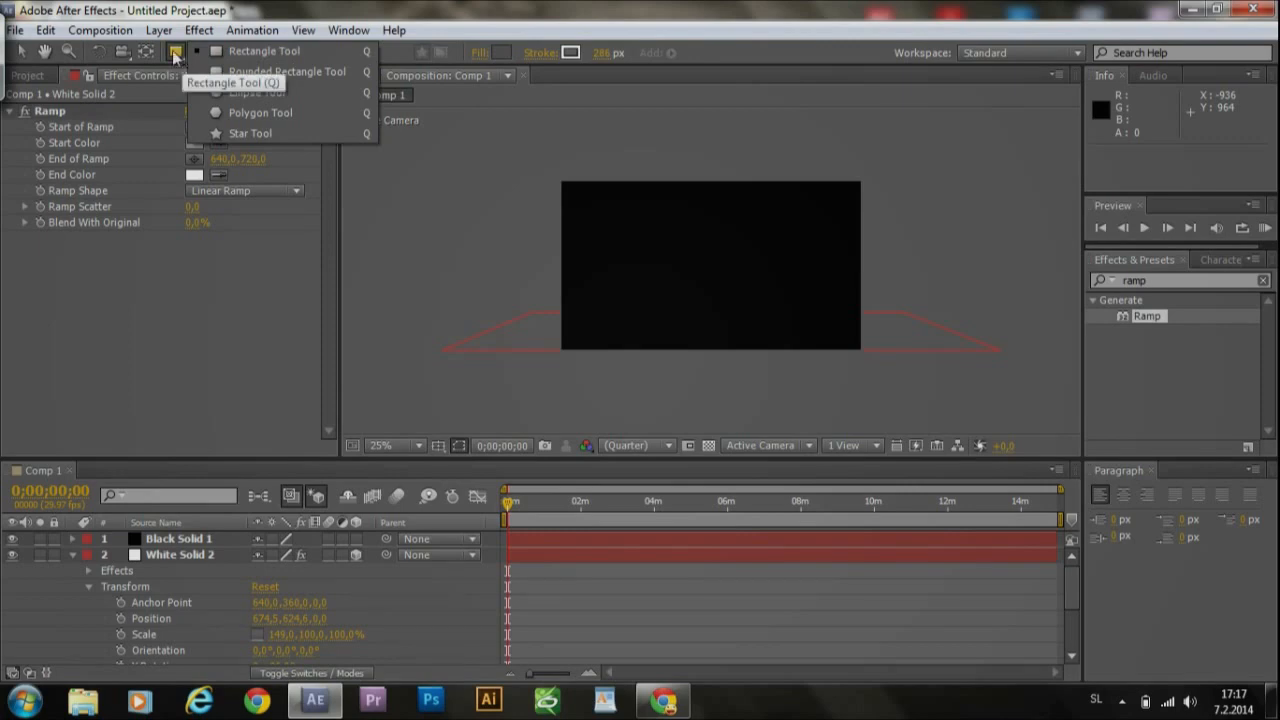
pyautogui.click(296, 93)
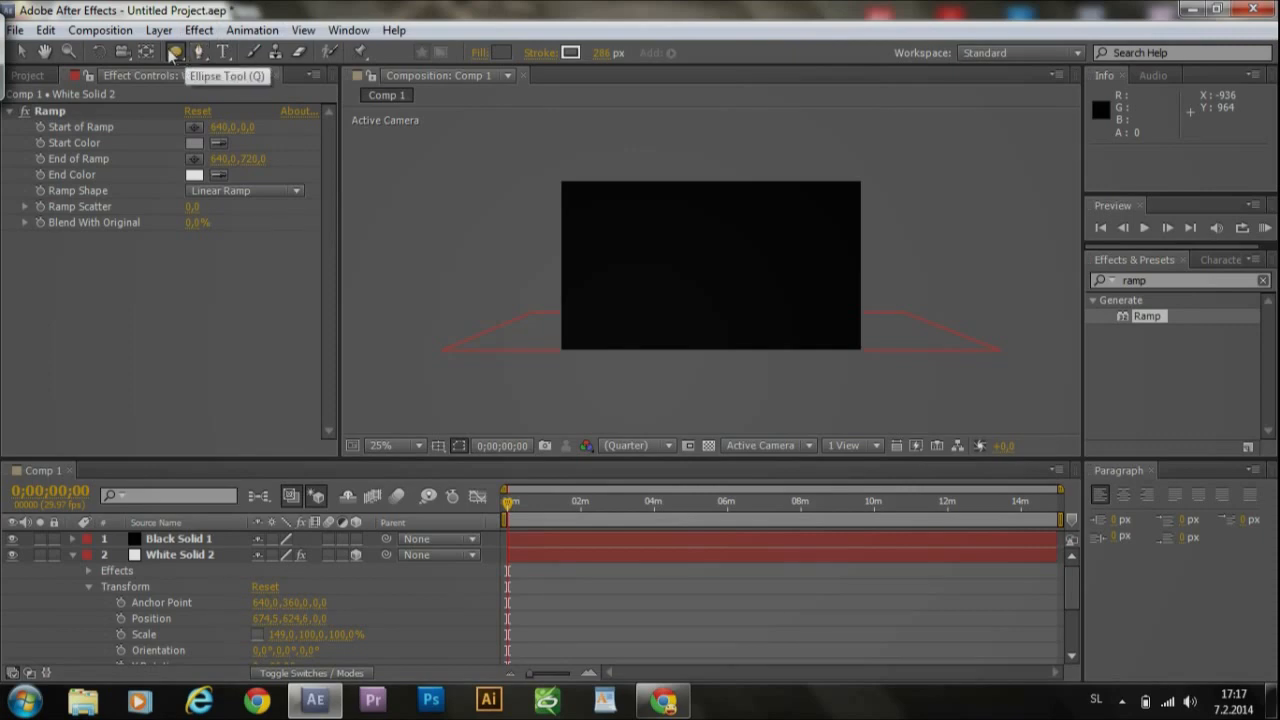
pyautogui.doubleClick(172, 54)
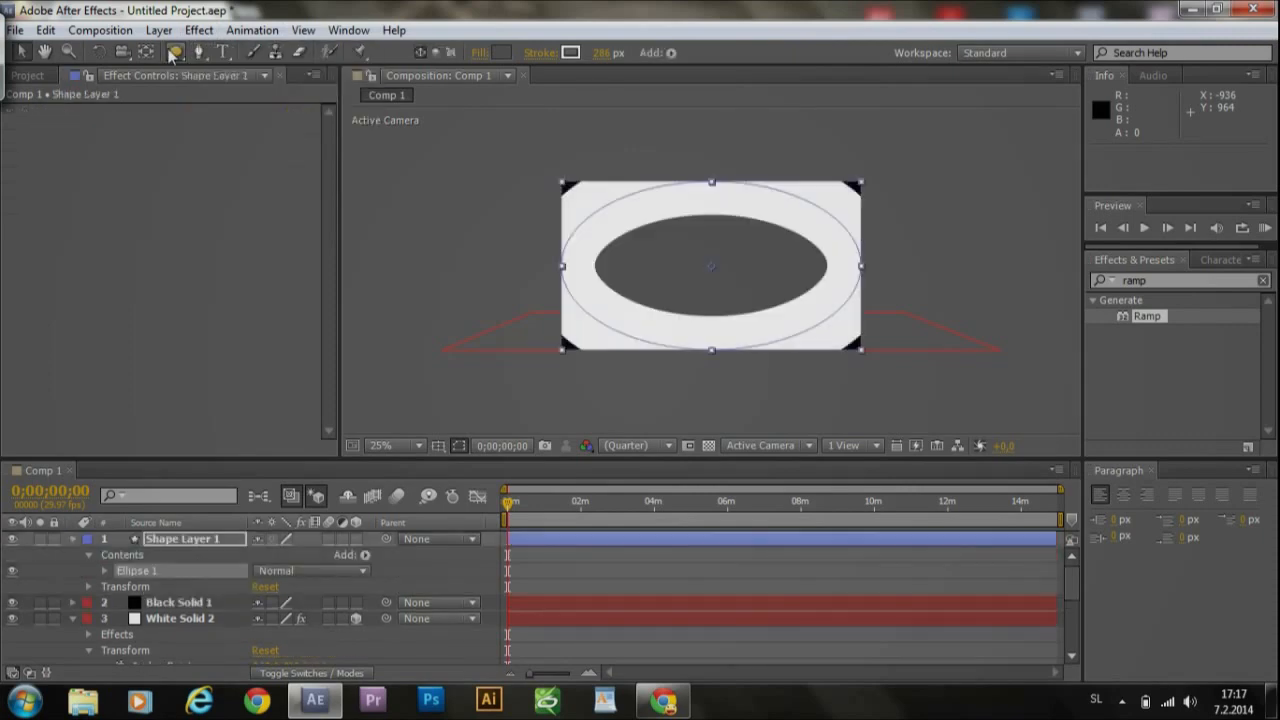
pyautogui.scroll(-2, 633, 313)
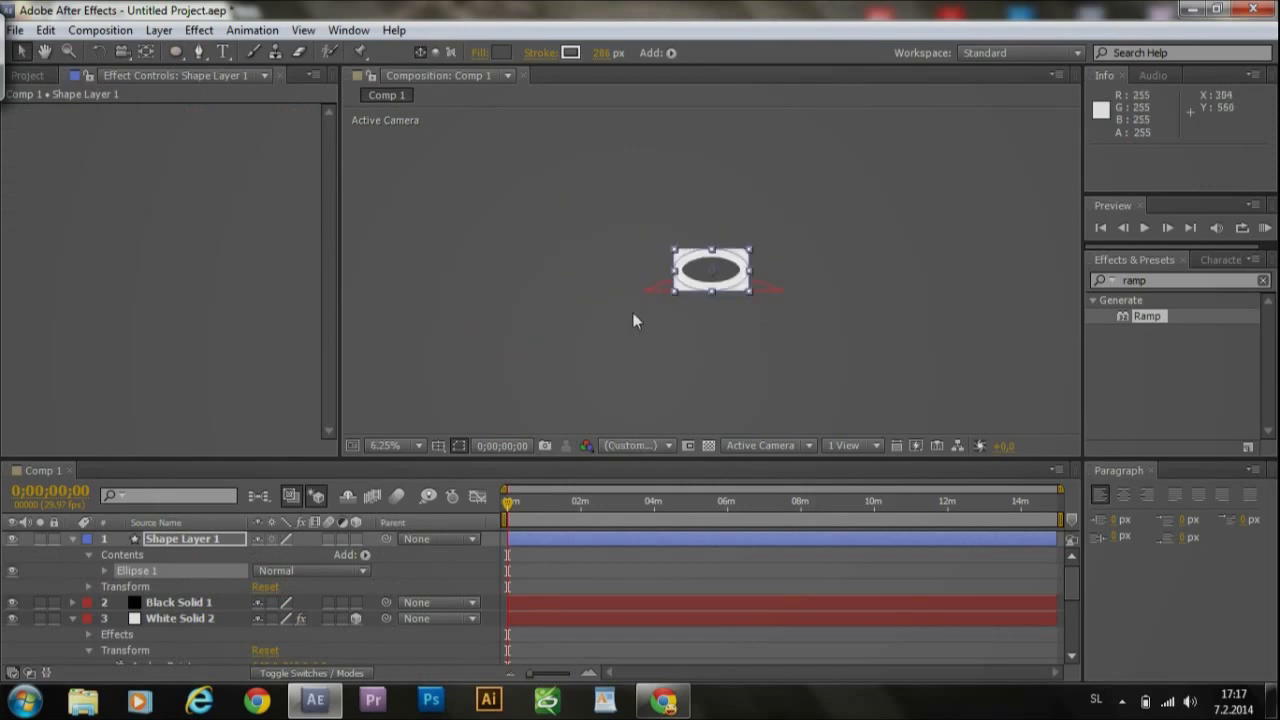
pyautogui.scroll(1, 632, 320)
pyautogui.click(58, 32)
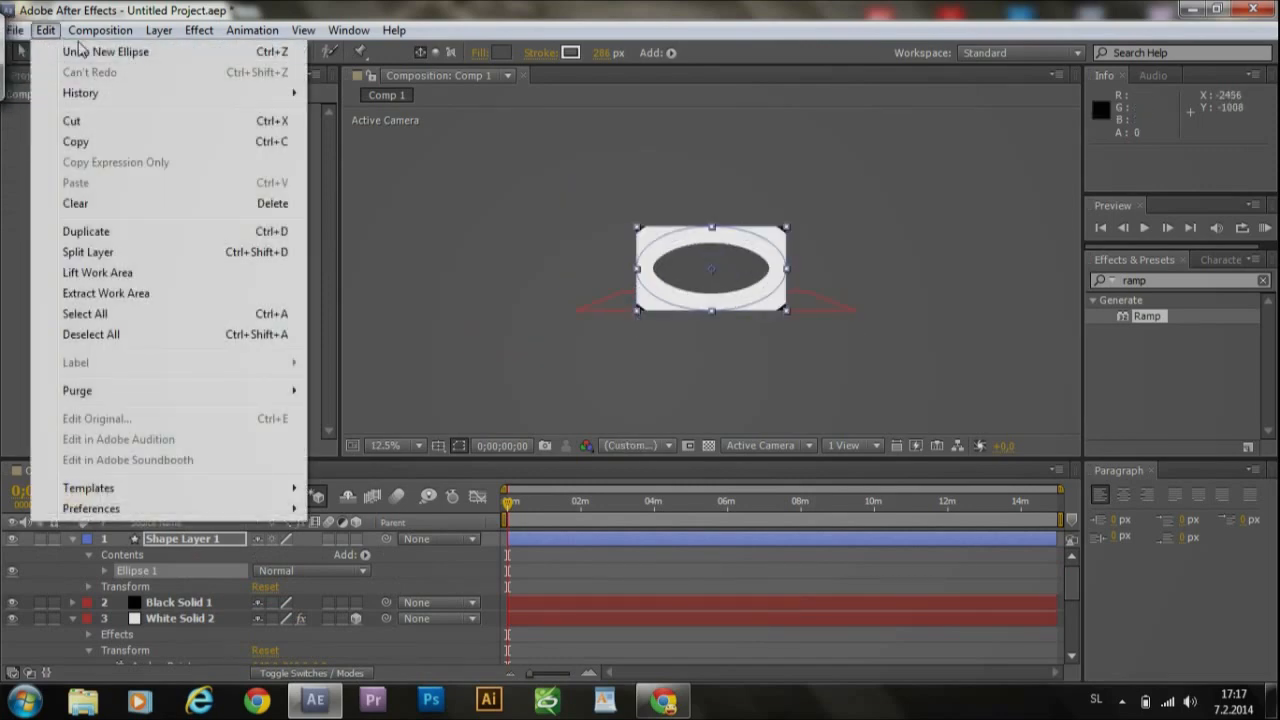
pyautogui.click(80, 51)
# Step: Select Black Solid 1 and add an elliptical mask that fills the whole layer
pyautogui.click(178, 540)
pyautogui.click(160, 522)
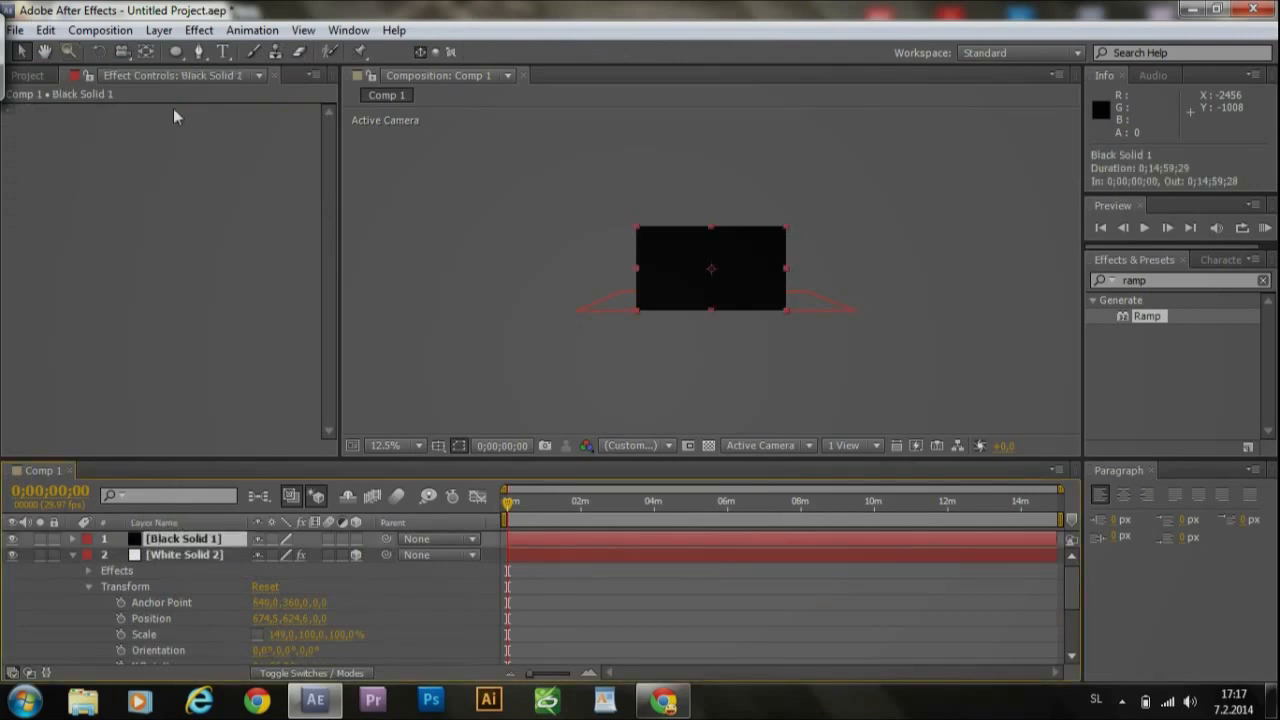
pyautogui.doubleClick(180, 53)
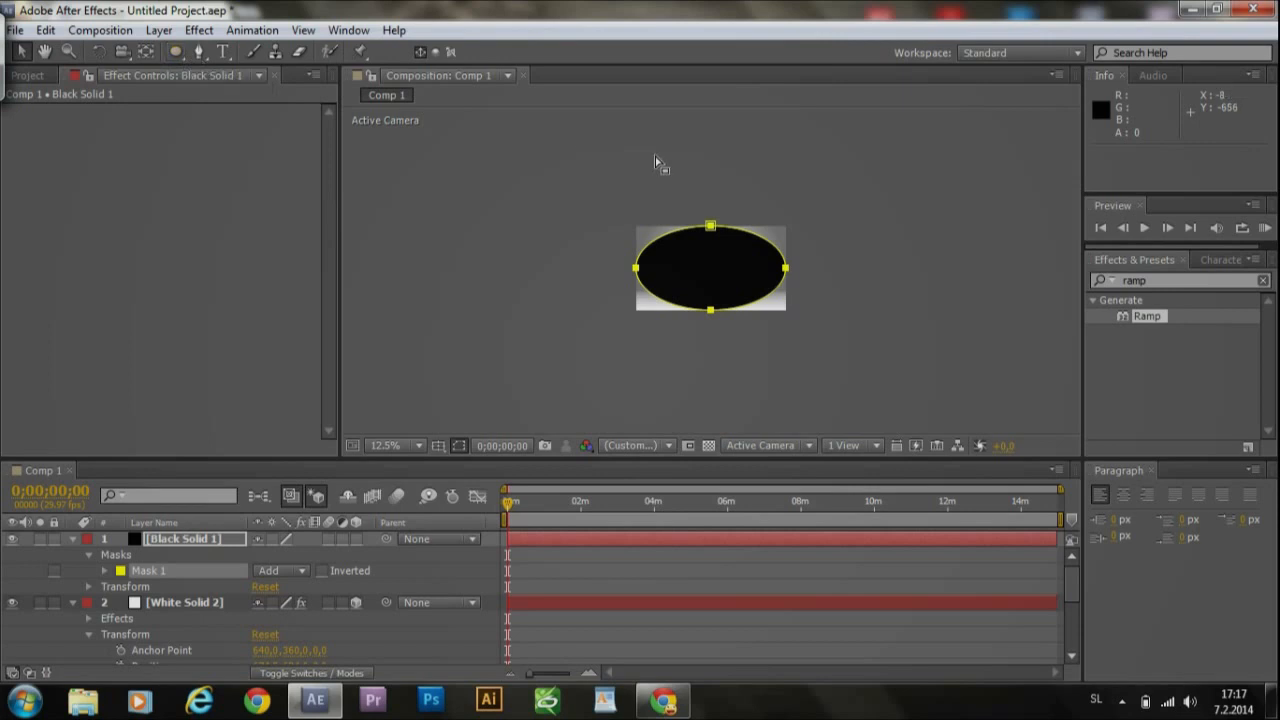
pyautogui.press('.')
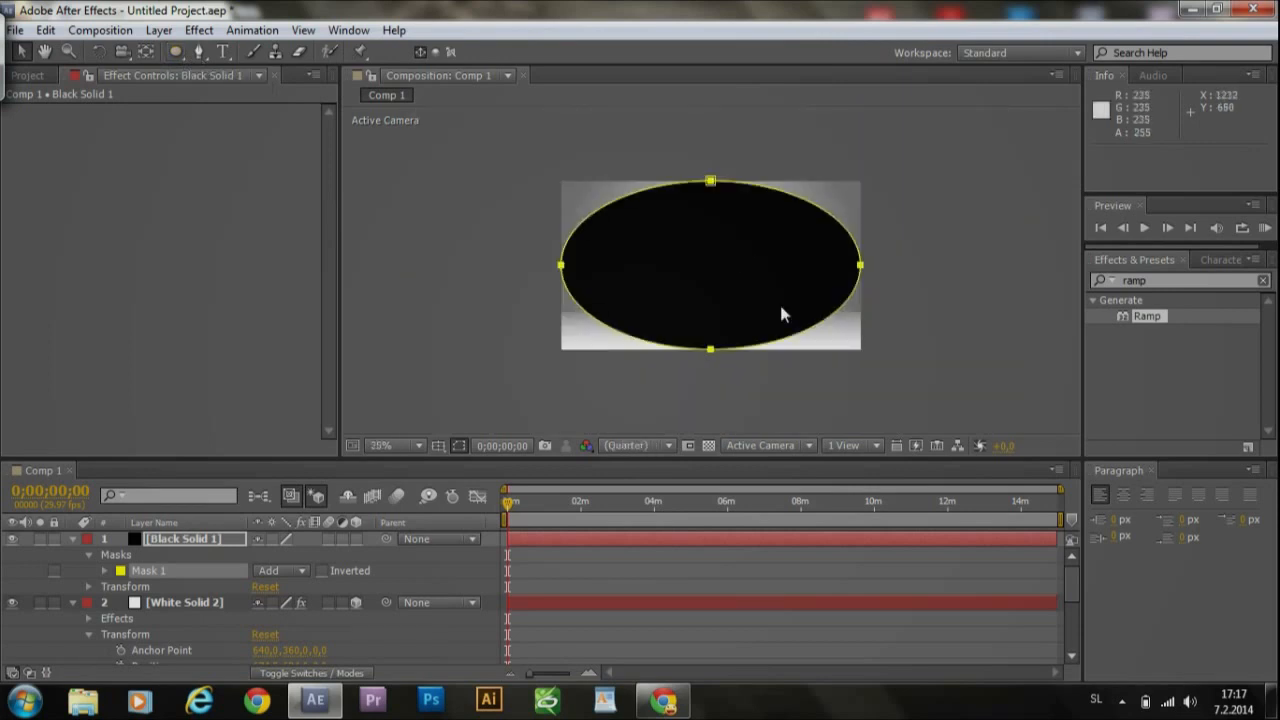
# Step: Shrink the elliptical mask on Black Solid 1 by setting its Mask Expansion to -249 pixels
pyautogui.click(107, 571)
pyautogui.scroll(-1, 157, 614)
pyautogui.click(160, 620)
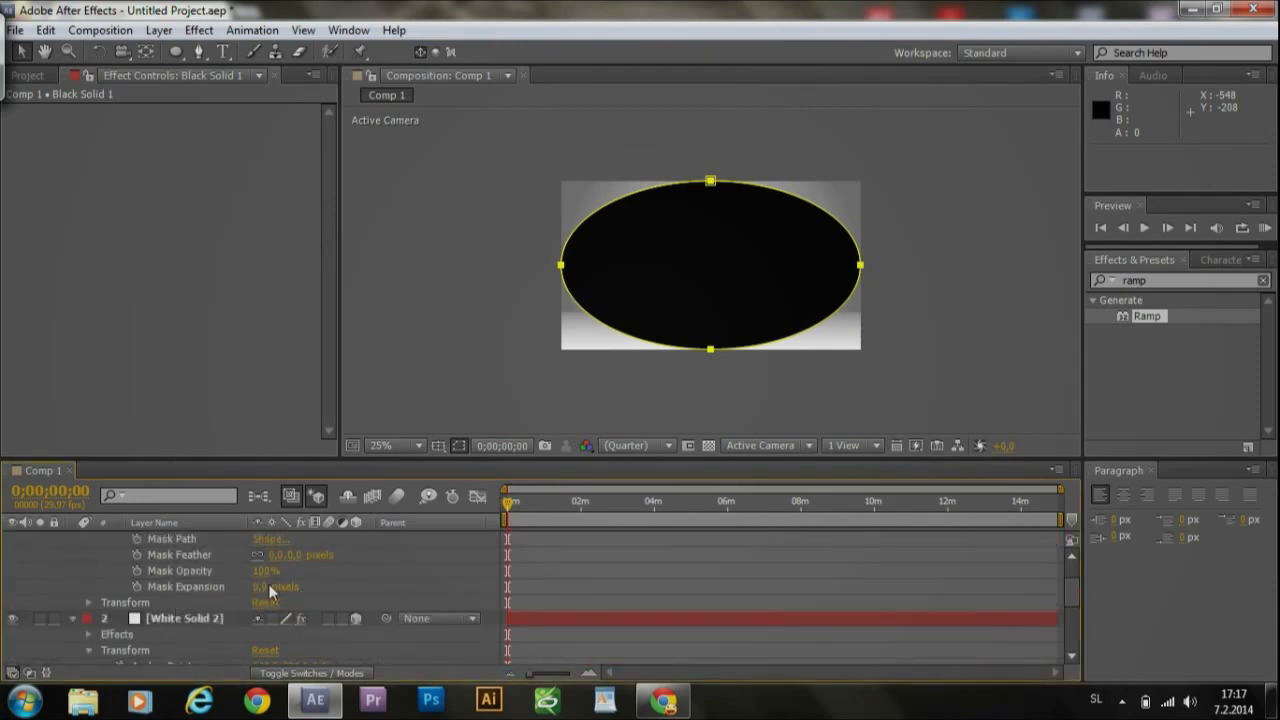
pyautogui.moveTo(260, 597); pyautogui.dragTo(93, 655)
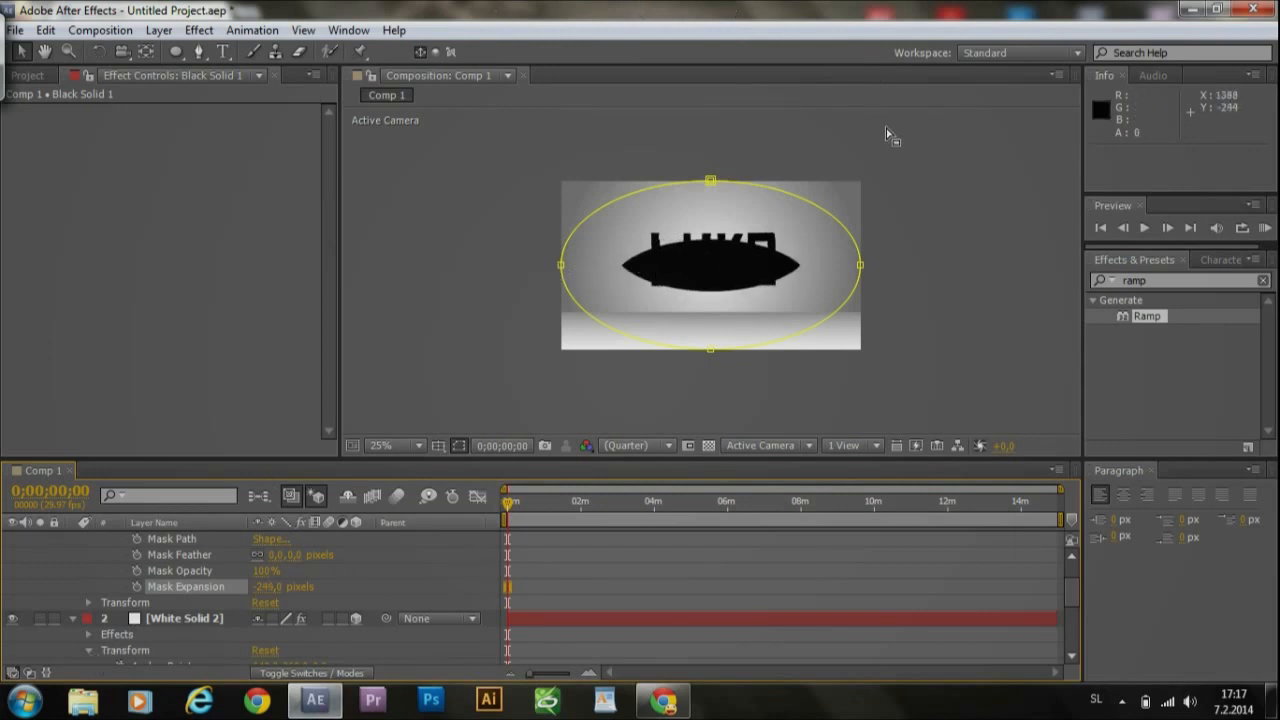
# Step: Narrow the mask on Black Solid 1 by moving its left and right vertices inward
pyautogui.click(561, 267)
pyautogui.moveTo(561, 268); pyautogui.dragTo(595, 262)
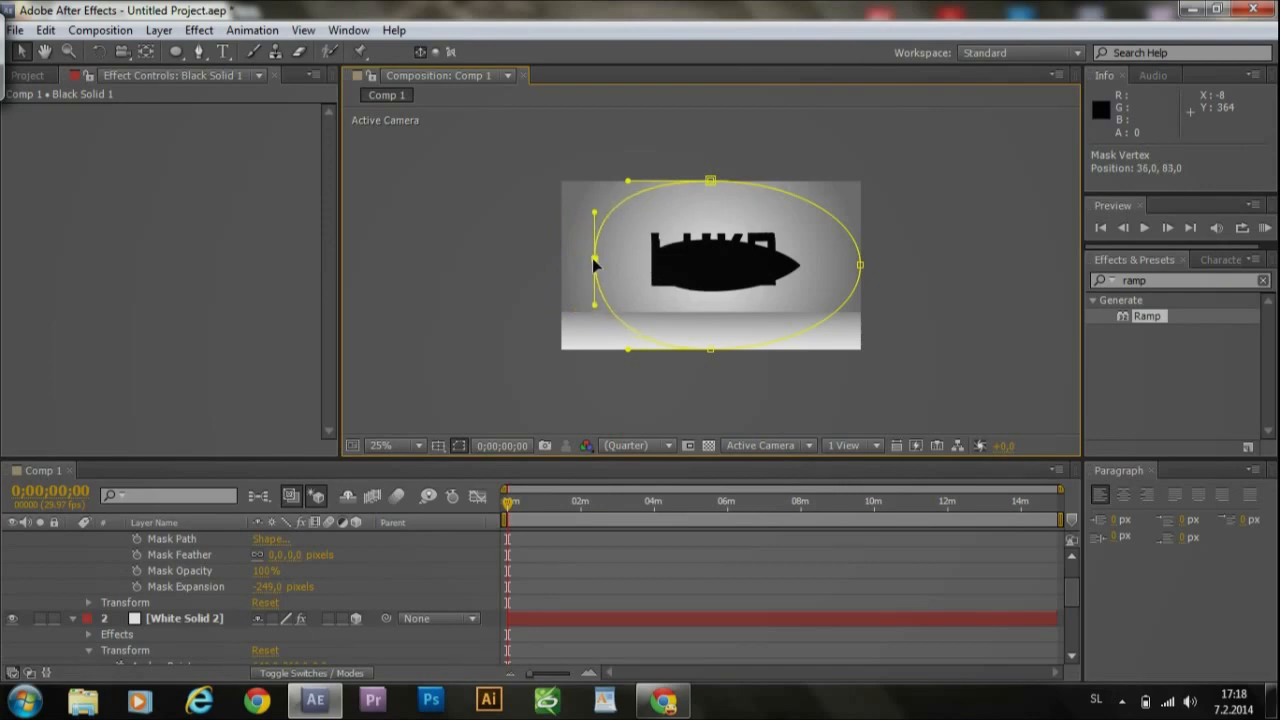
pyautogui.moveTo(860, 268); pyautogui.dragTo(838, 266)
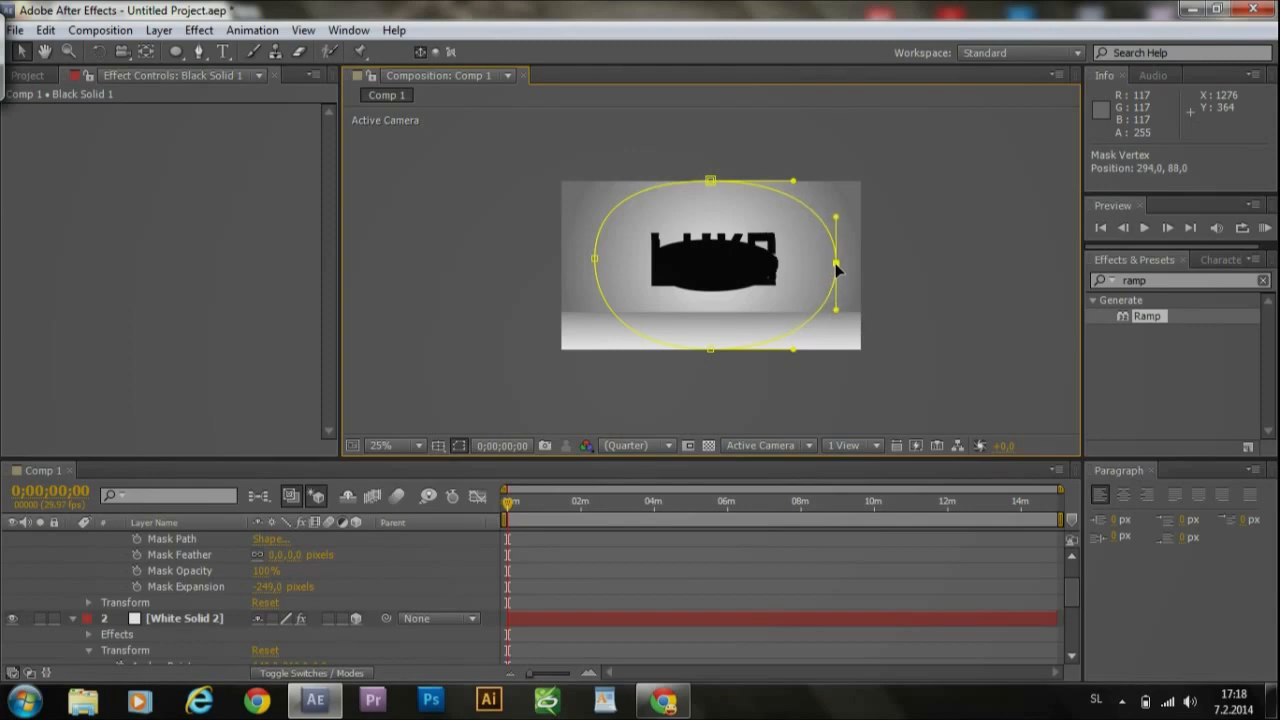
# Step: Move Black Solid 1 below the text to about 660, 600 and make it a 3D layer
pyautogui.moveTo(749, 267); pyautogui.dragTo(731, 293)
pyautogui.moveTo(726, 224); pyautogui.dragTo(732, 281)
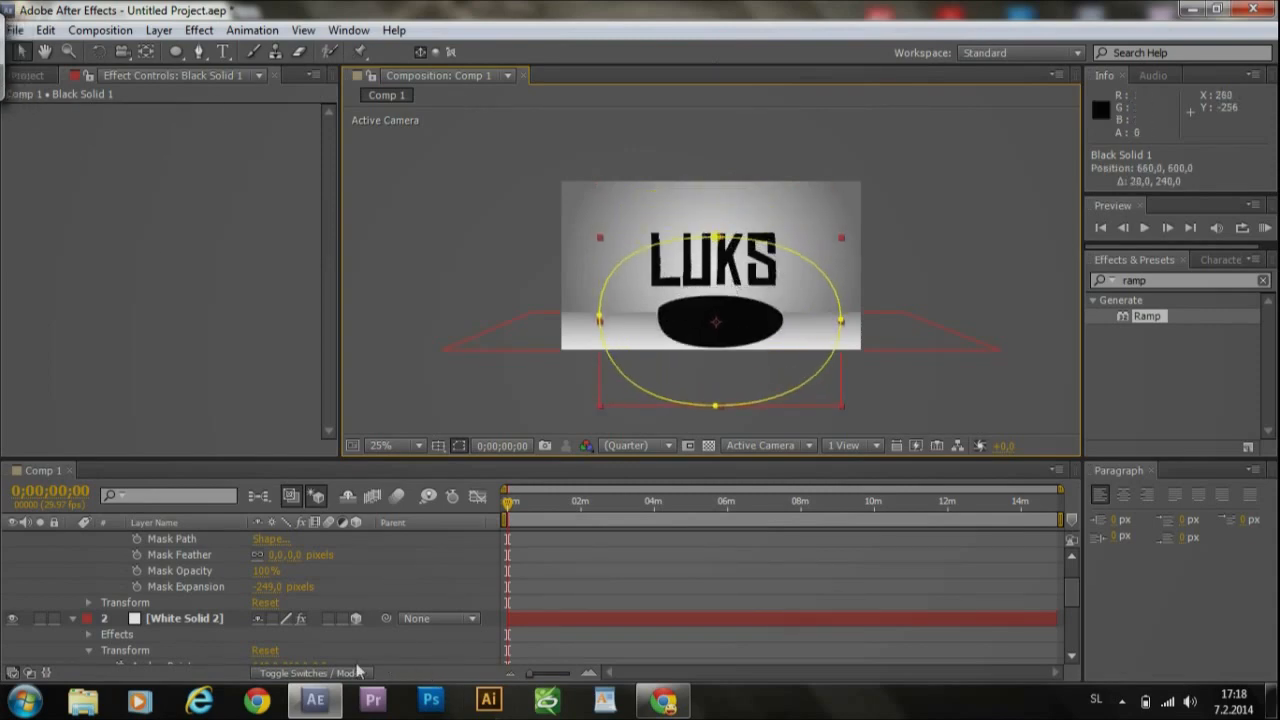
pyautogui.scroll(-3, 357, 671)
pyautogui.scroll(3, 290, 651)
pyautogui.scroll(2, 290, 645)
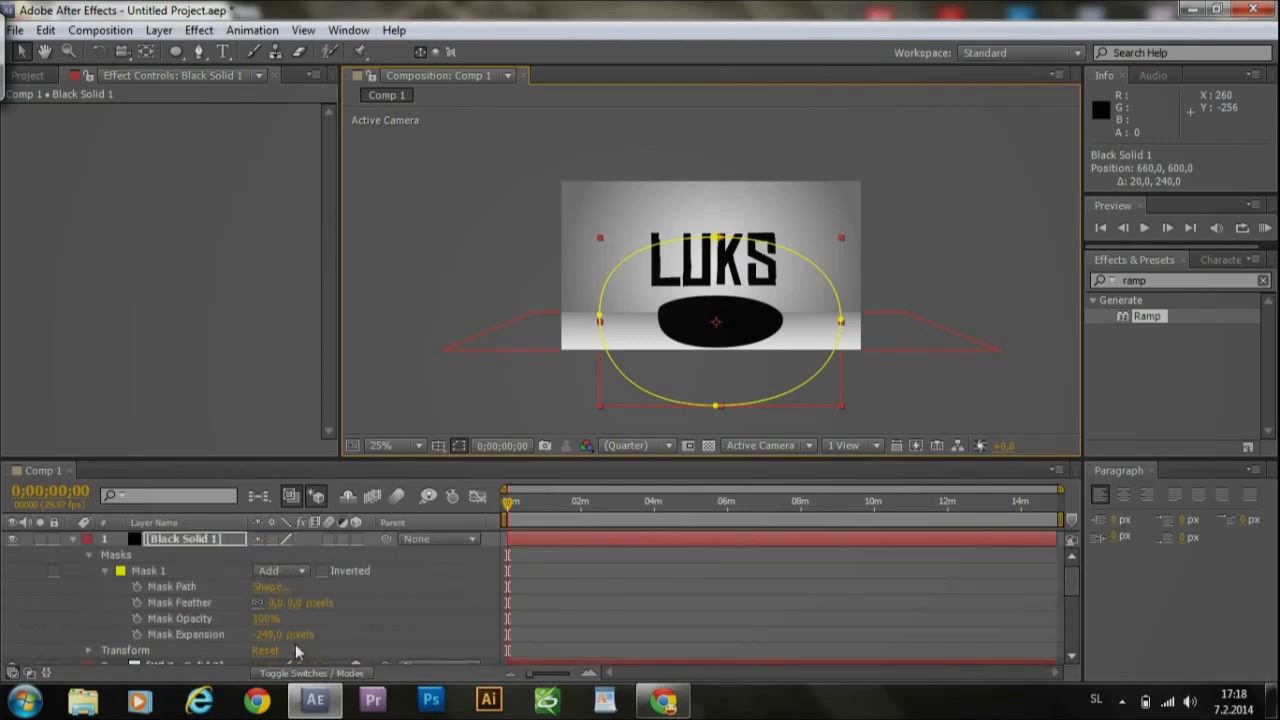
pyautogui.click(357, 539)
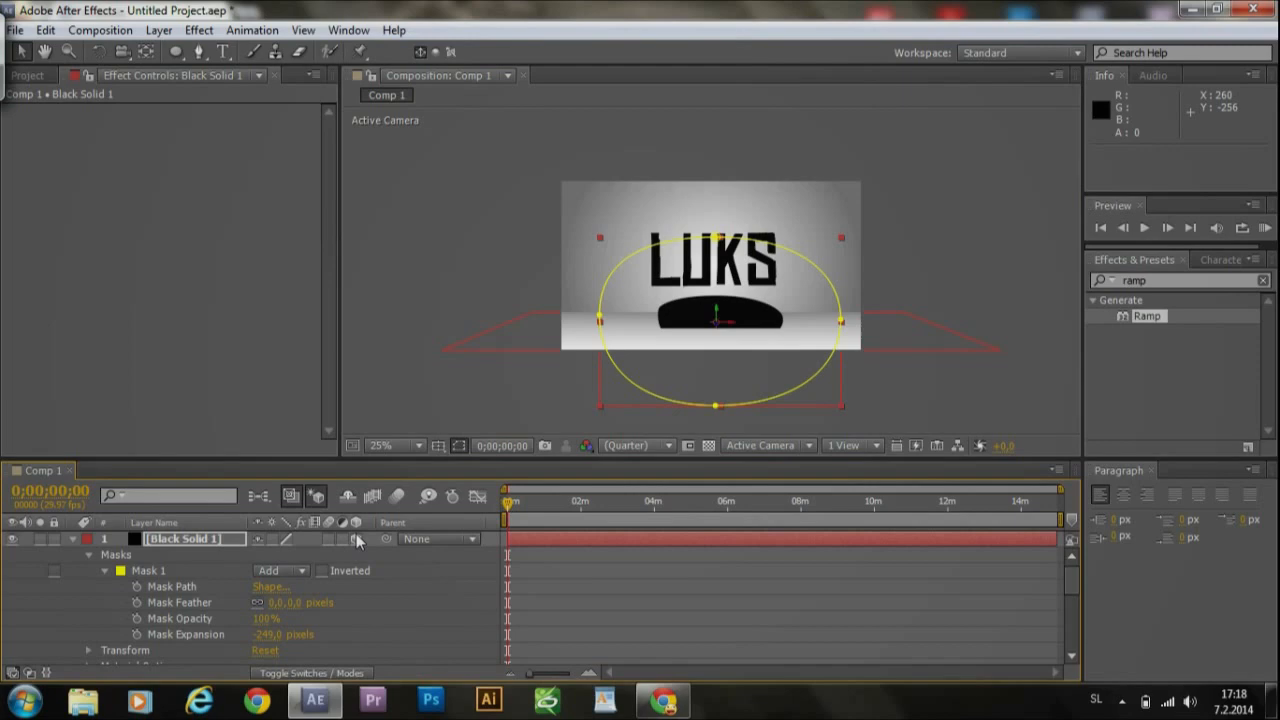
# Step: Lay Black Solid 1 flat with an X Rotation of 277° and move it to about 635.8, 598
pyautogui.scroll(-2, 357, 570)
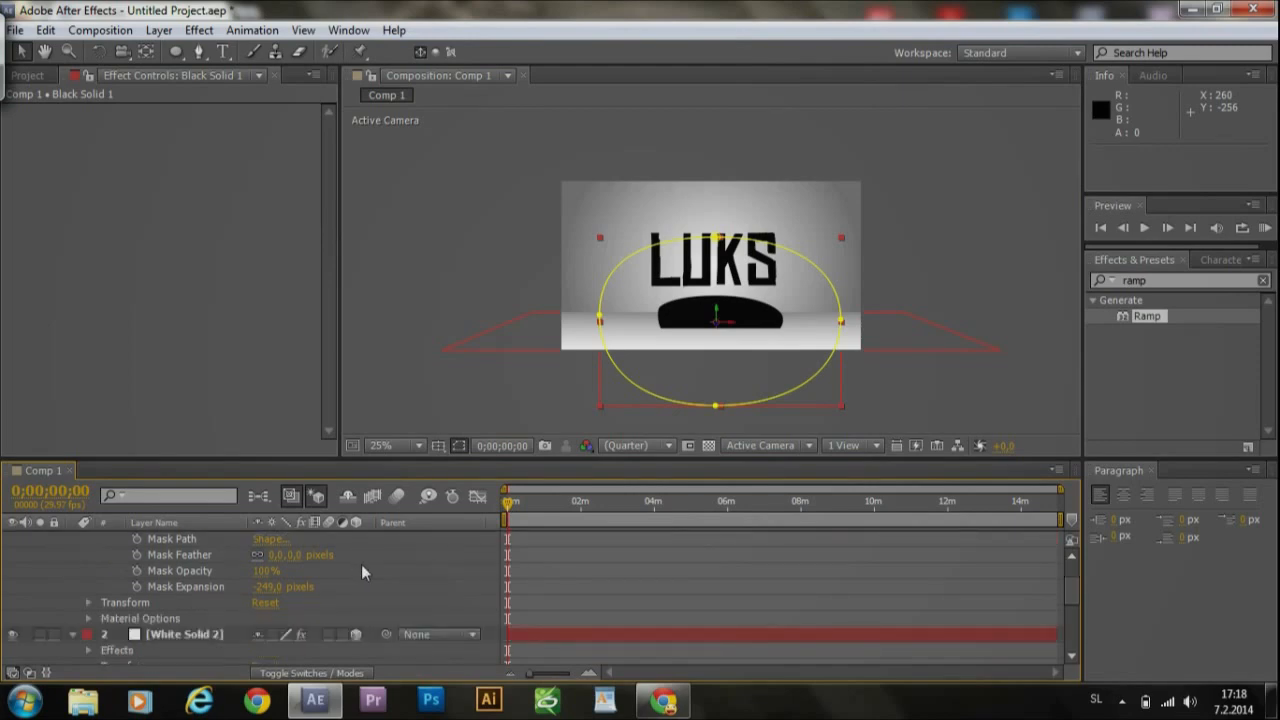
pyautogui.click(88, 604)
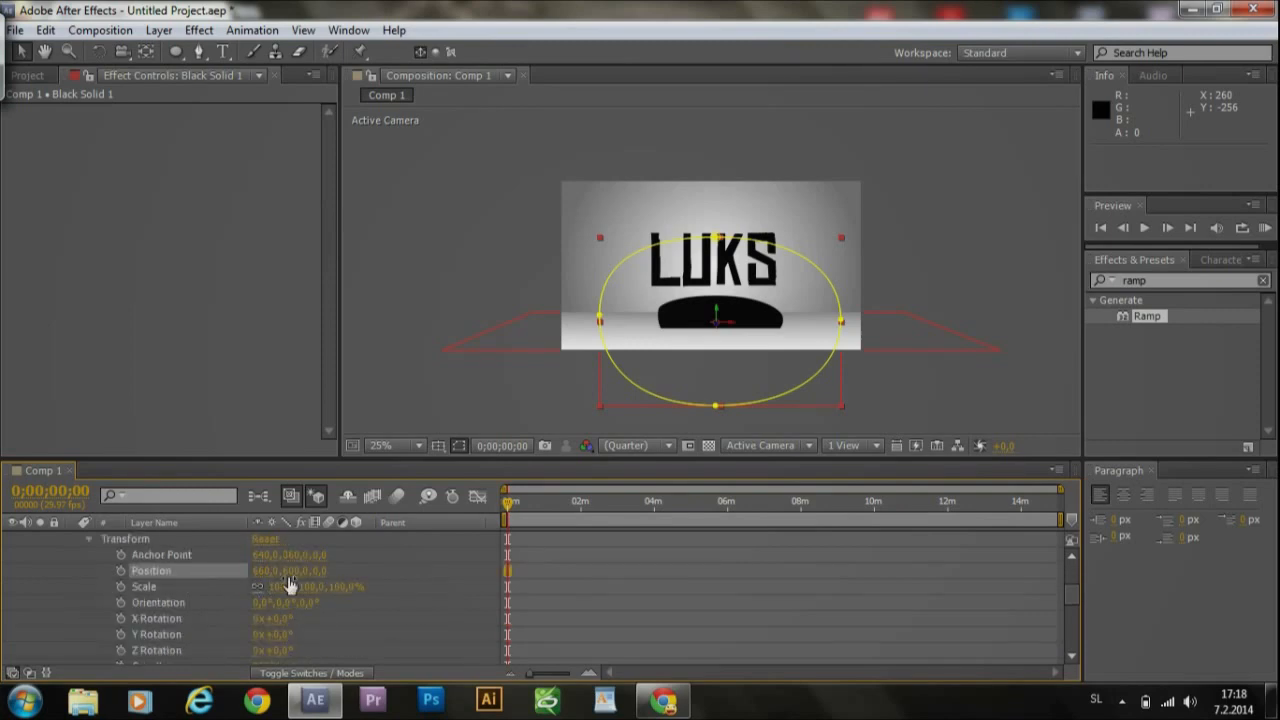
pyautogui.scroll(-1, 285, 585)
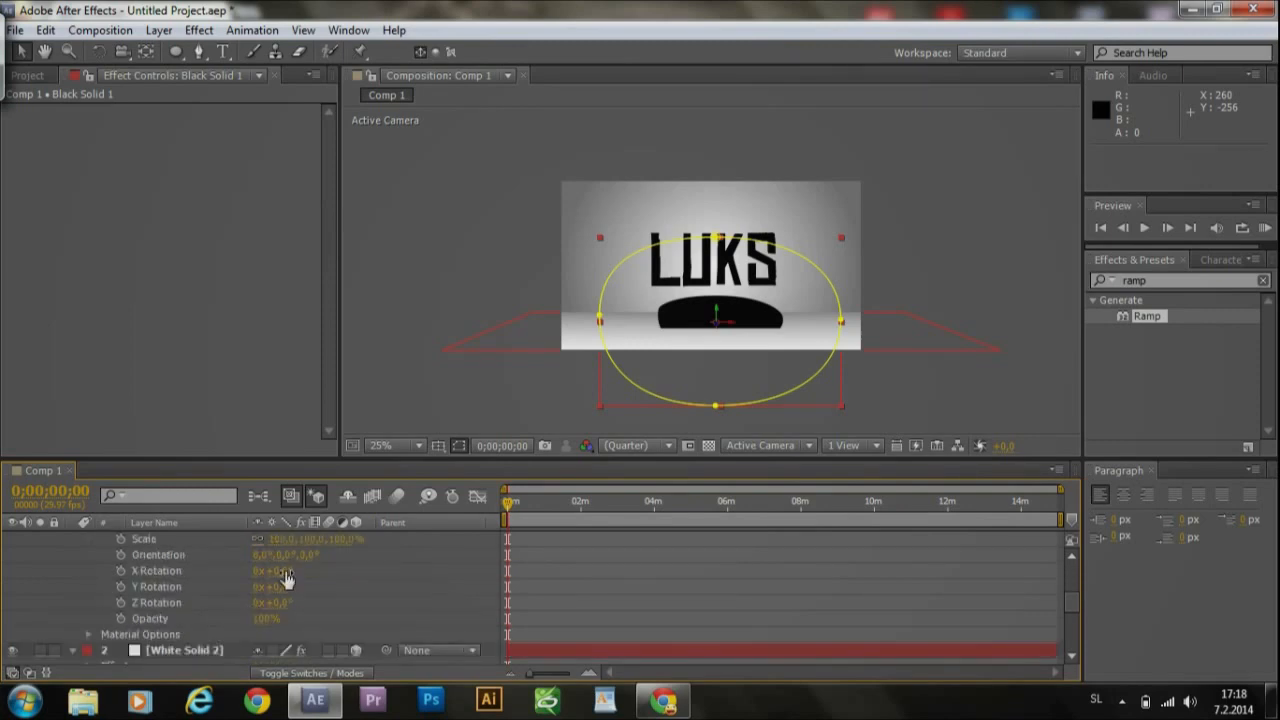
pyautogui.moveTo(287, 576); pyautogui.dragTo(345, 541)
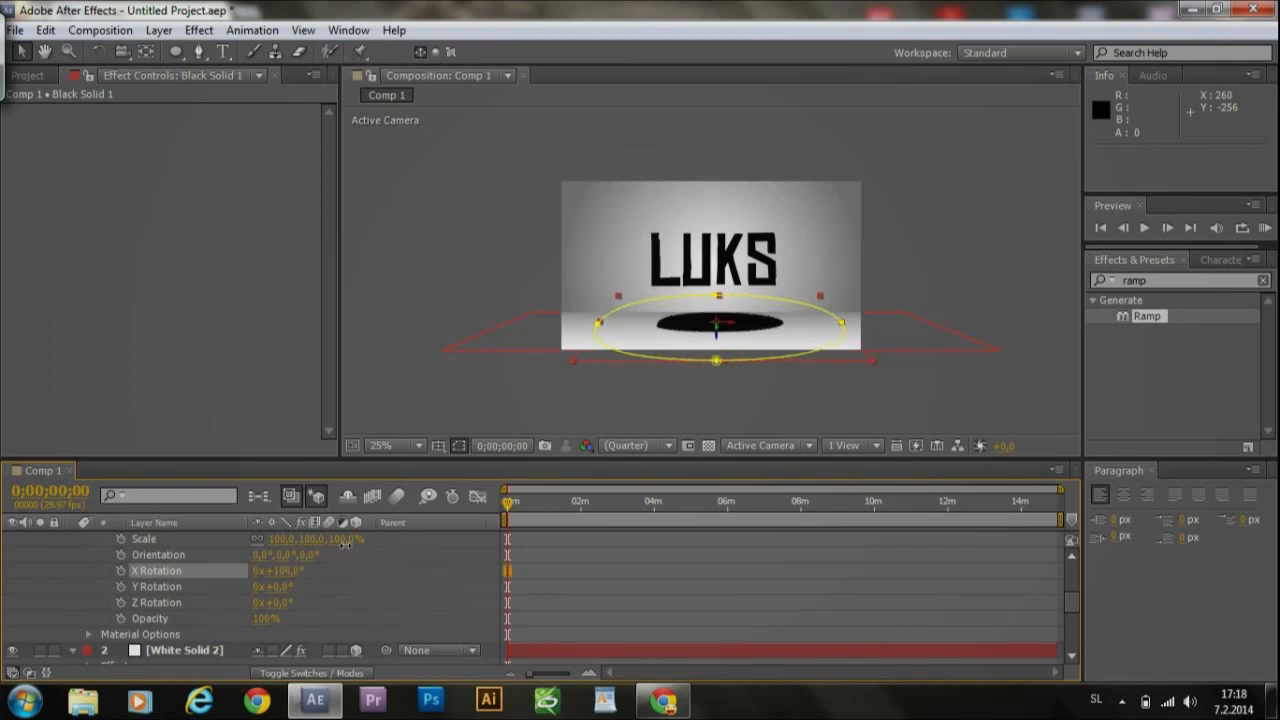
pyautogui.moveTo(345, 542); pyautogui.dragTo(352, 533)
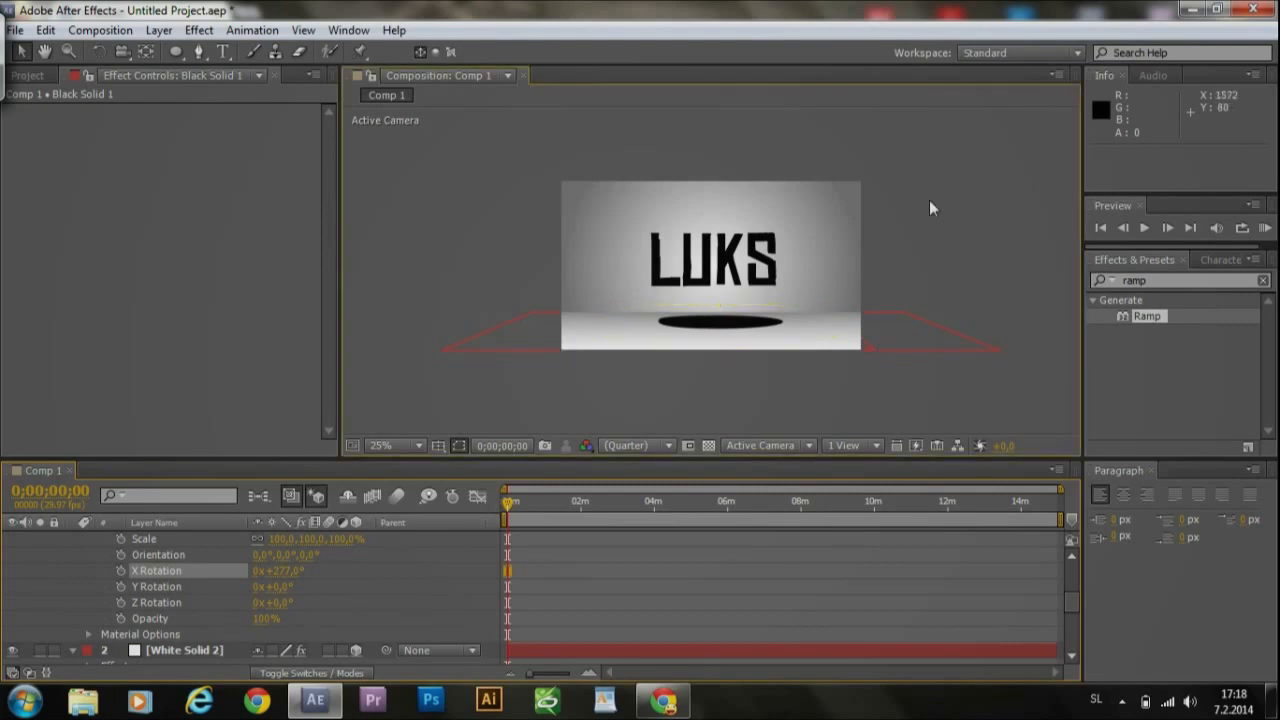
pyautogui.scroll(2, 856, 294)
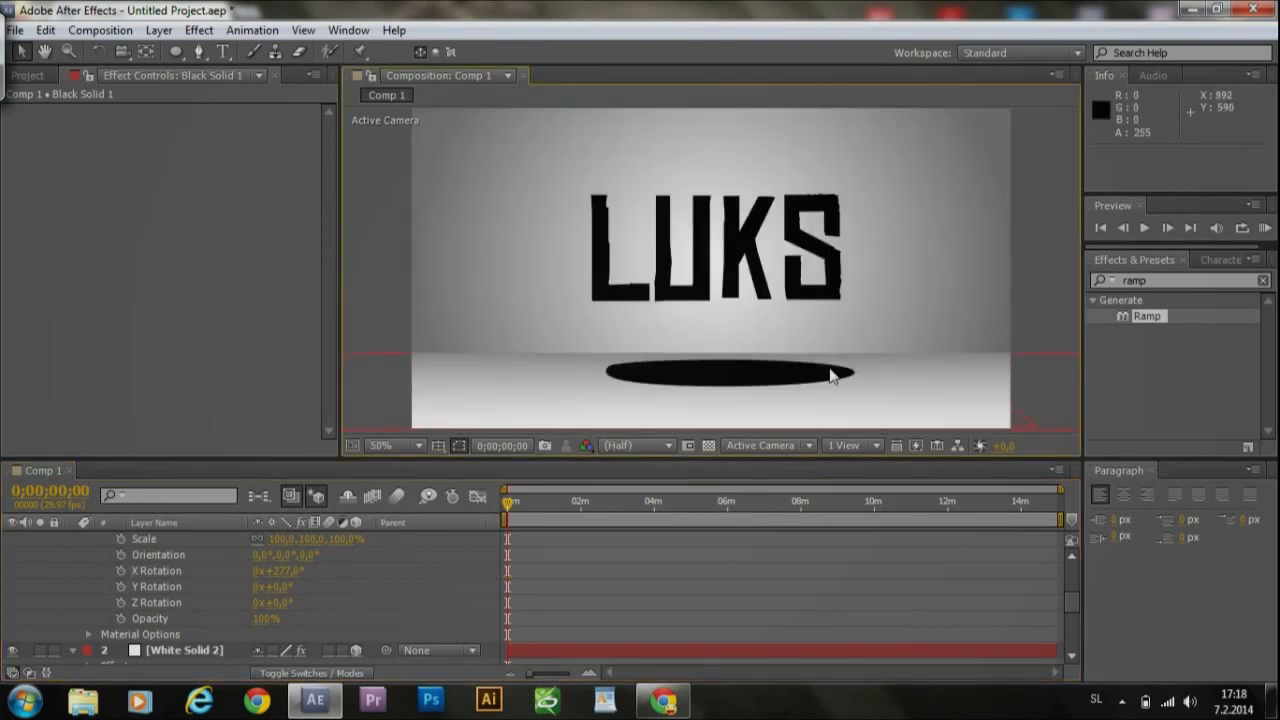
pyautogui.moveTo(818, 371); pyautogui.dragTo(807, 368)
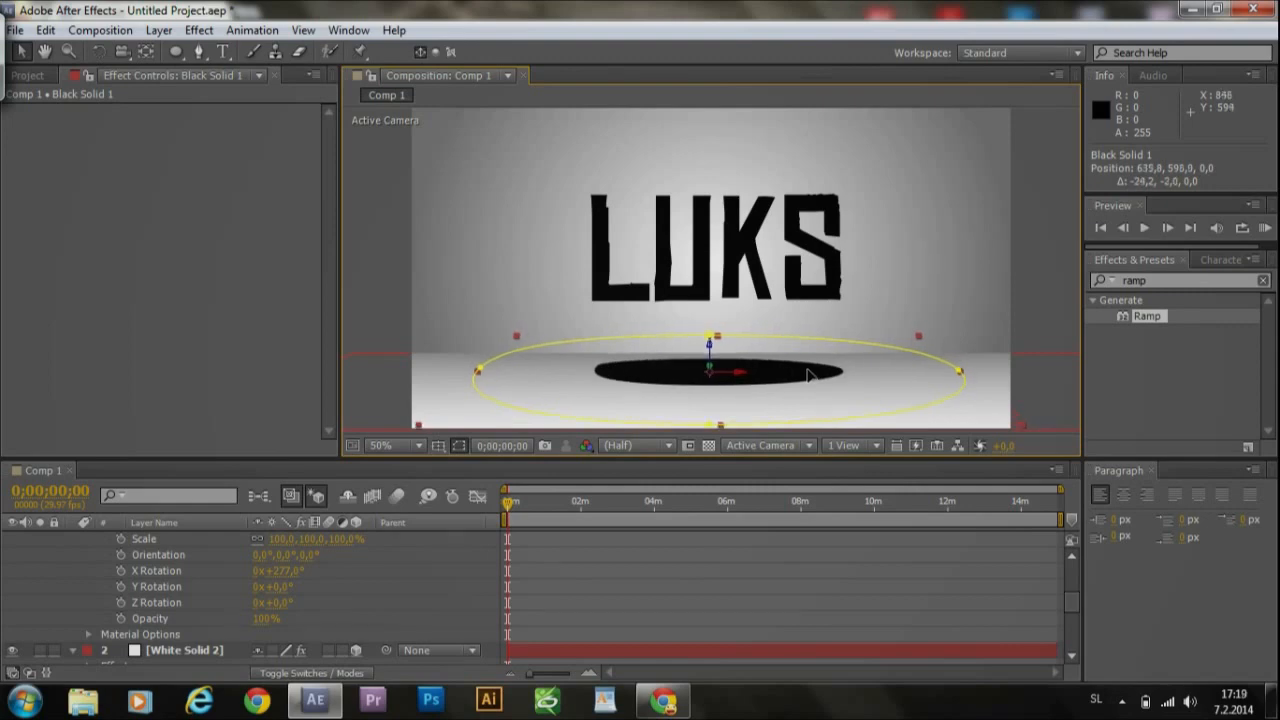
# Step: Soften the shadow's edges by setting the Mask Feather of Black Solid 1 to 156 pixels
pyautogui.scroll(4, 318, 574)
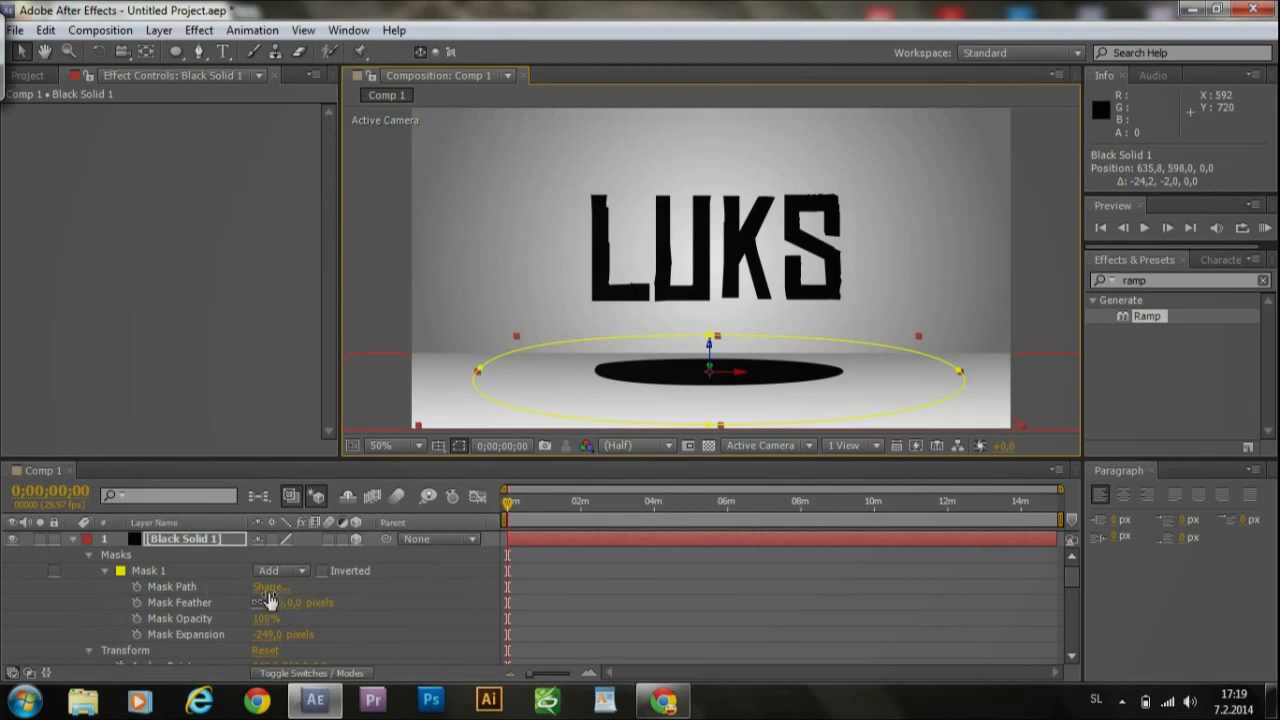
pyautogui.moveTo(275, 610); pyautogui.dragTo(414, 596)
pyautogui.scroll(-1, 731, 363)
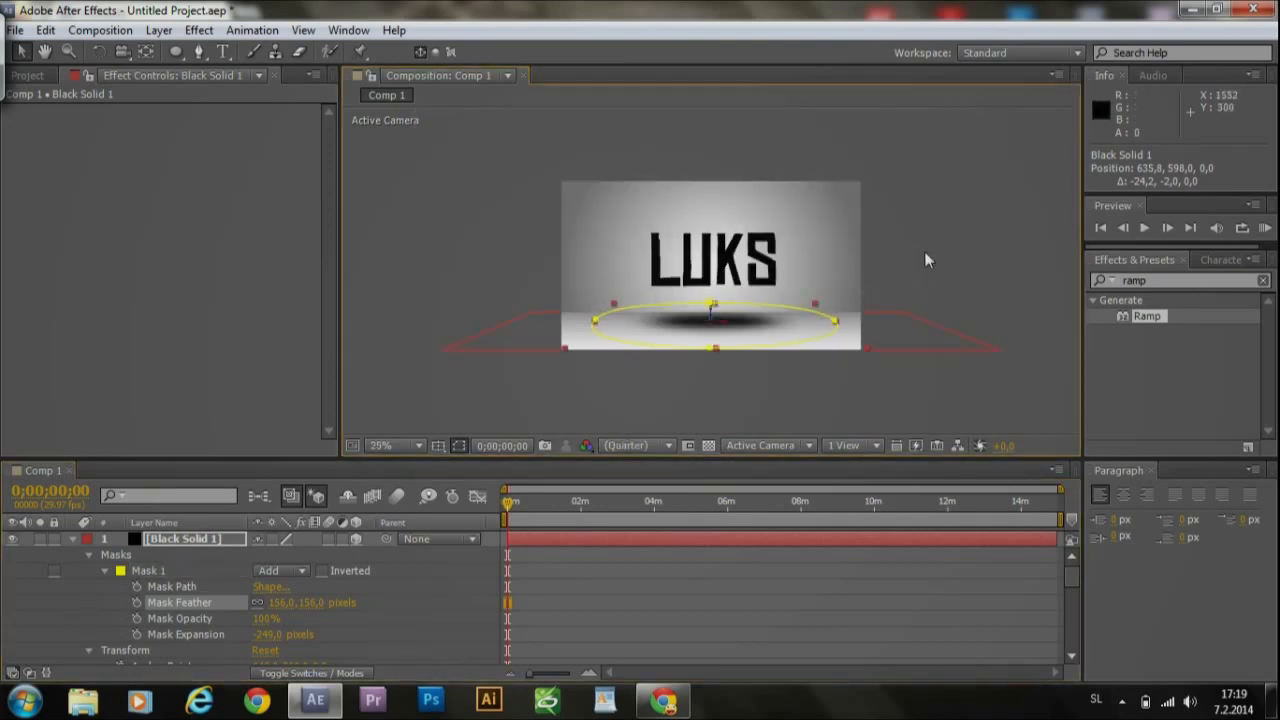
pyautogui.click(897, 180)
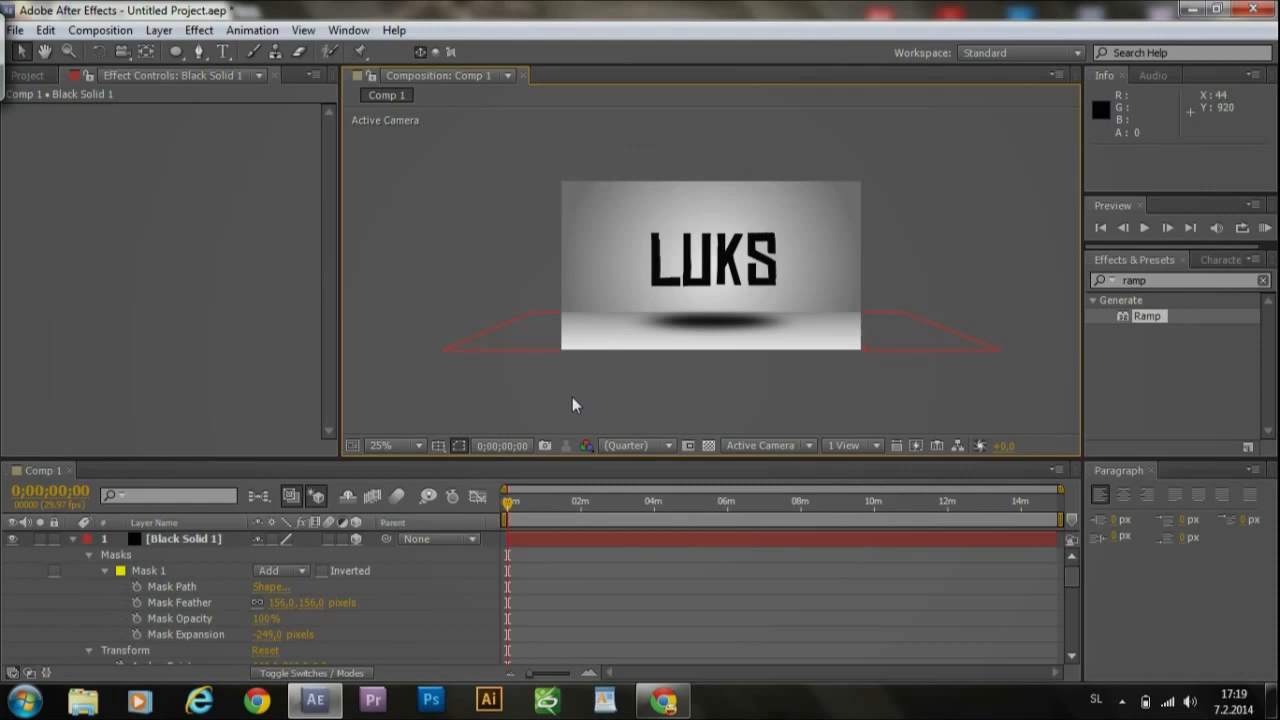
pyautogui.scroll(-4, 679, 209)
pyautogui.scroll(5, 665, 314)
pyautogui.scroll(-2, 666, 320)
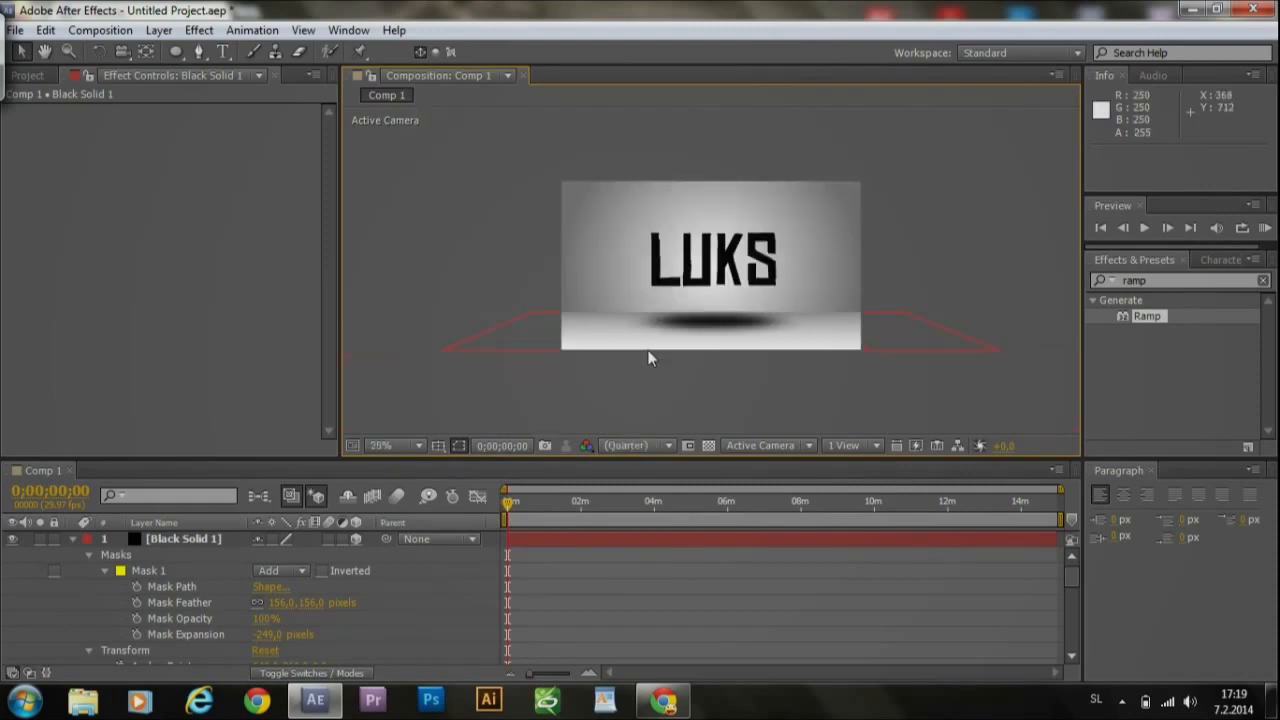
pyautogui.moveTo(259, 628); pyautogui.dragTo(272, 622)
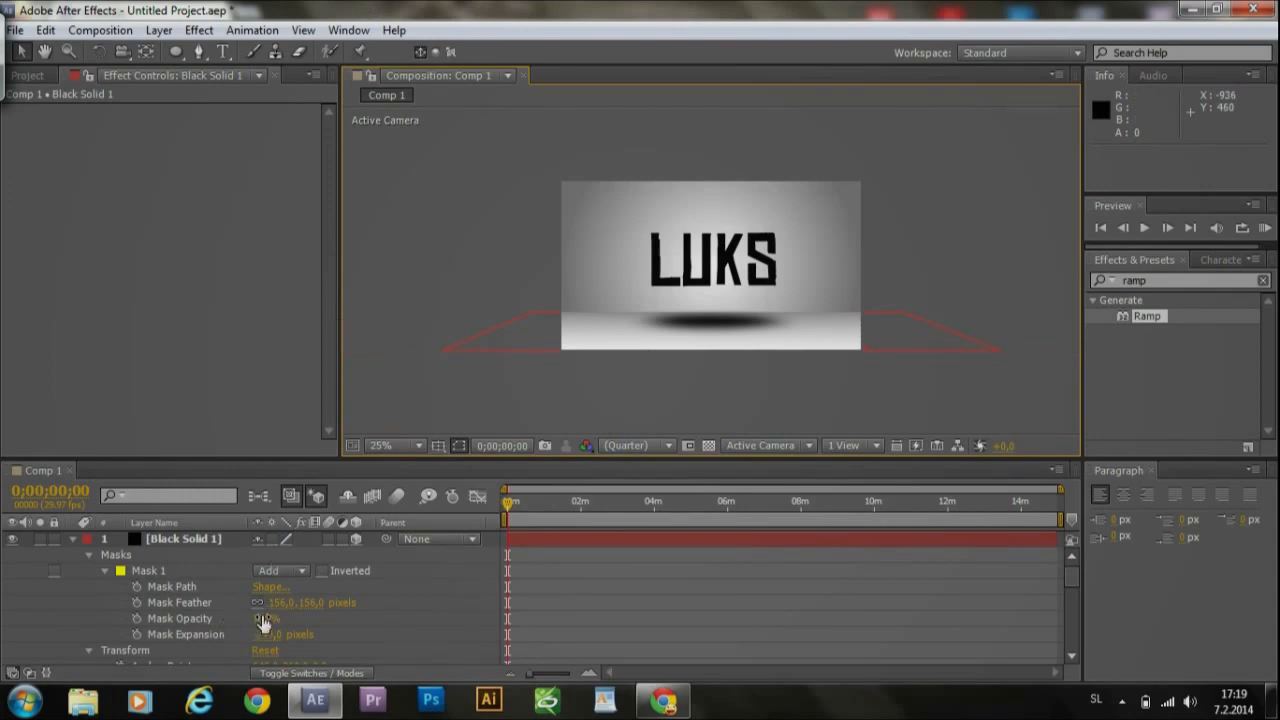
pyautogui.moveTo(283, 617); pyautogui.dragTo(124, 586)
pyautogui.click(137, 602)
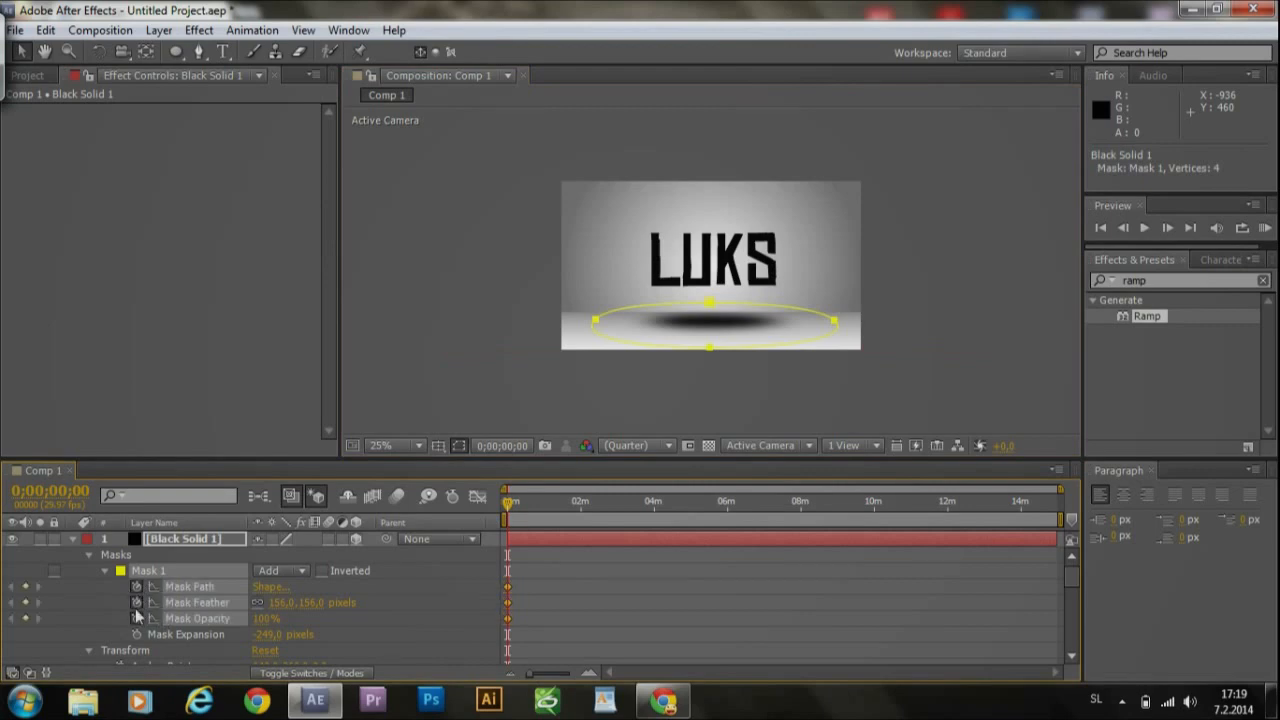
pyautogui.hotkey('ctrl', 'z')
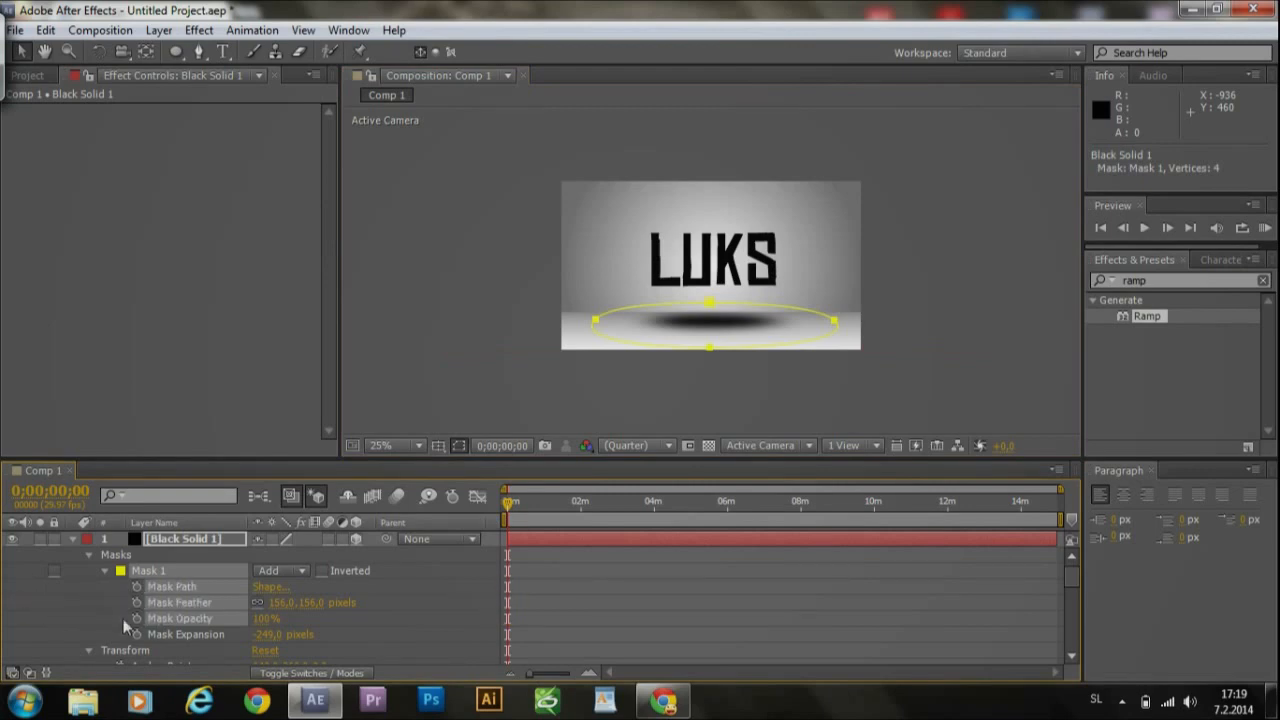
# Step: Lighten the shadow by lowering the Mask Opacity of Black Solid 1 to 86% and deselect the layer
pyautogui.click(266, 618)
pyautogui.click(290, 616)
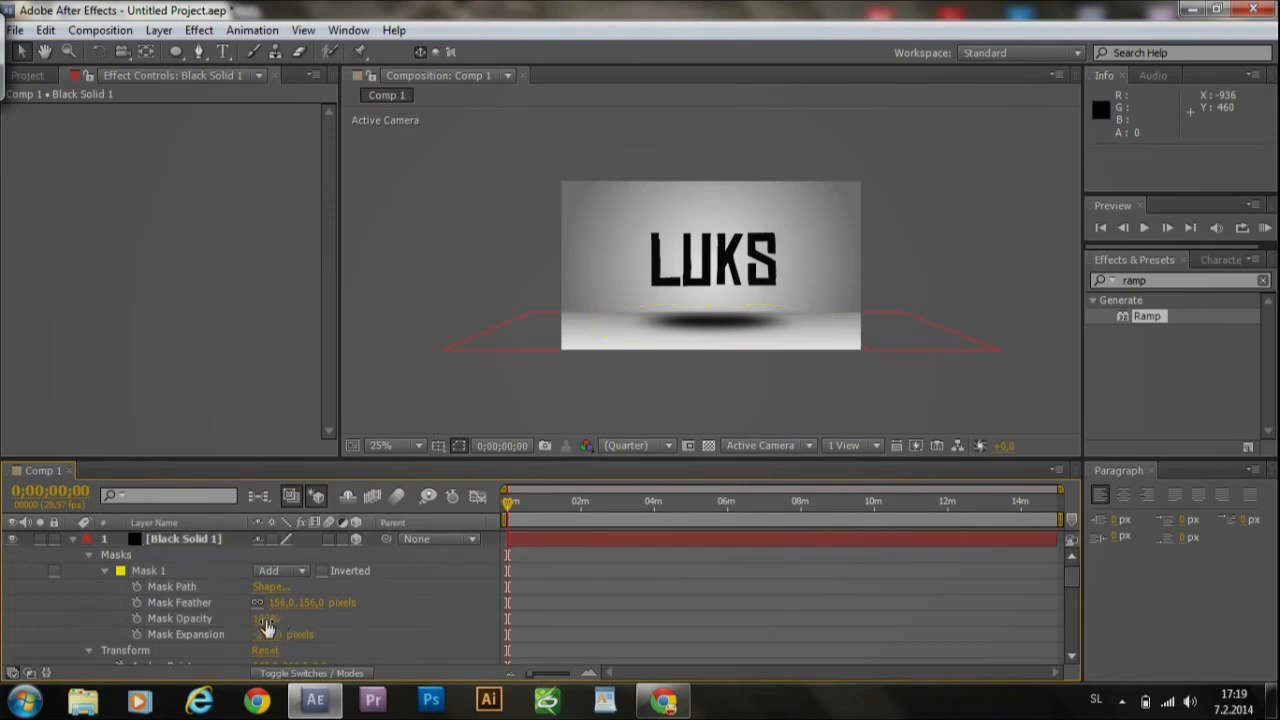
pyautogui.moveTo(262, 618); pyautogui.dragTo(242, 608)
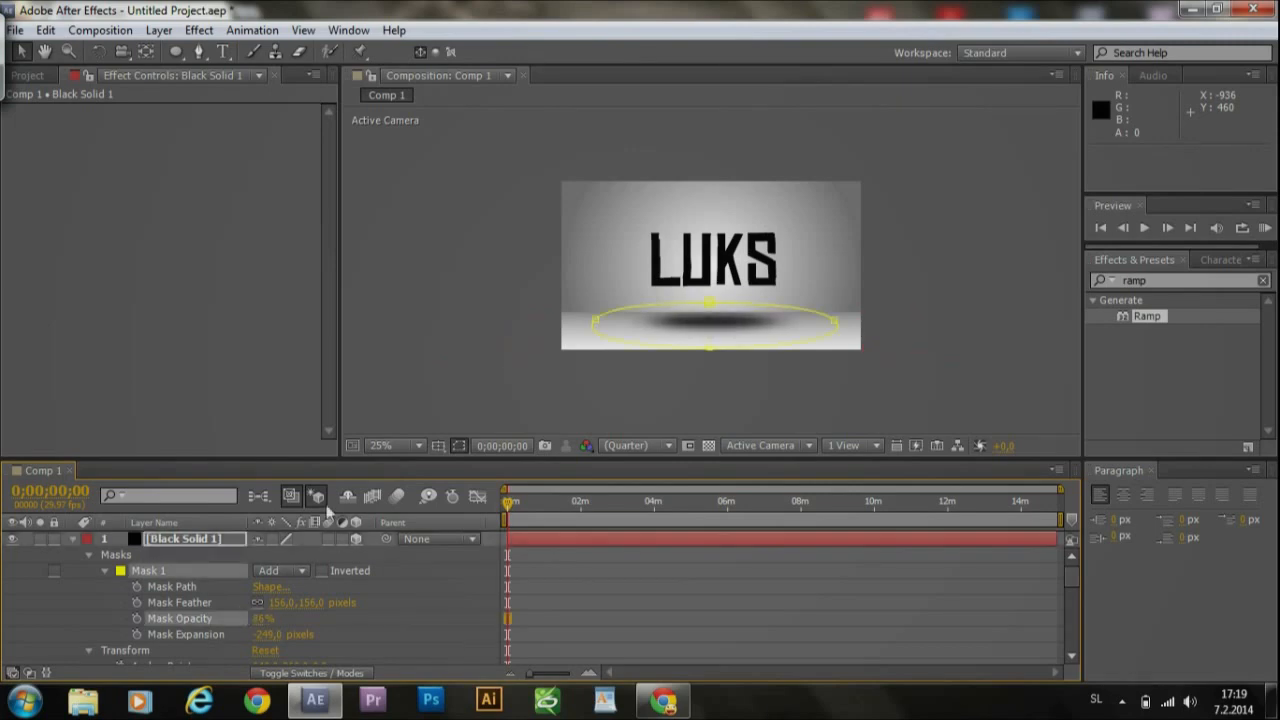
pyautogui.click(925, 296)
pyautogui.click(942, 246)
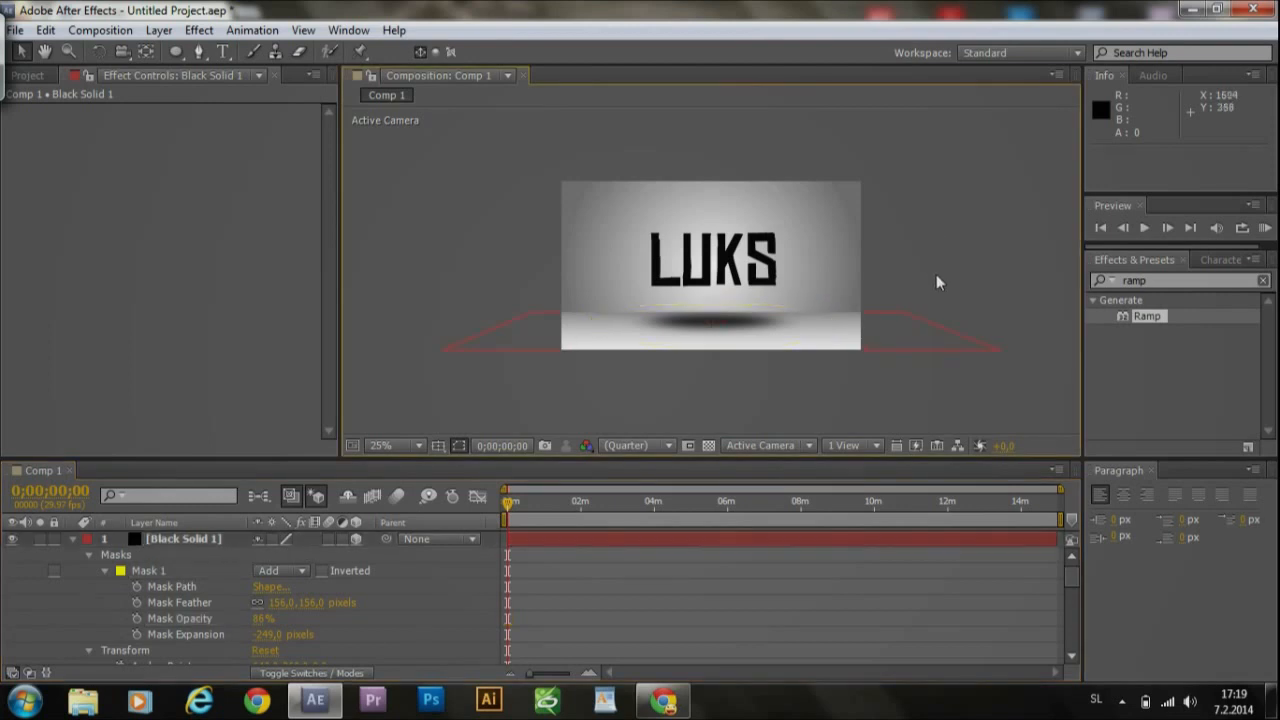
# Step: Examine the LUKS title, floor and soft shadow in the composition at several magnifications
pyautogui.scroll(-6, 935, 290)
pyautogui.scroll(6, 933, 300)
pyautogui.scroll(2, 934, 298)
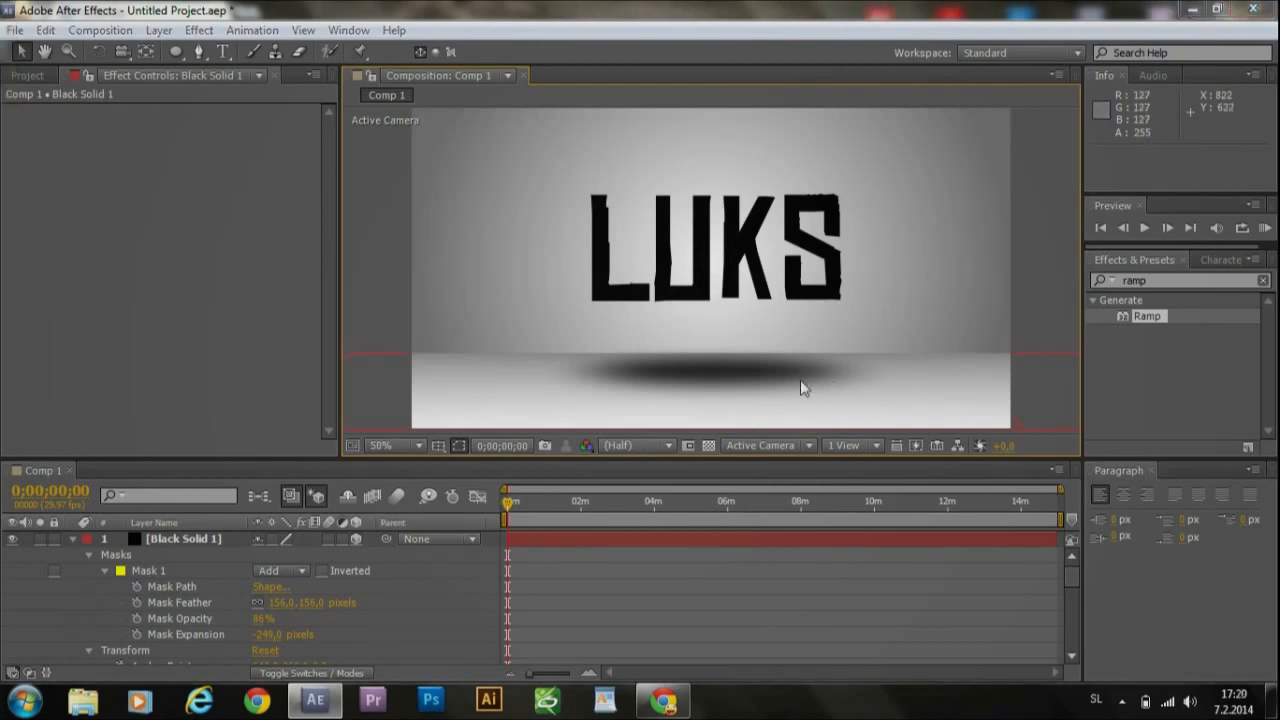
pyautogui.click(1012, 266)
pyautogui.scroll(-3, 1012, 266)
pyautogui.scroll(1, 1012, 266)
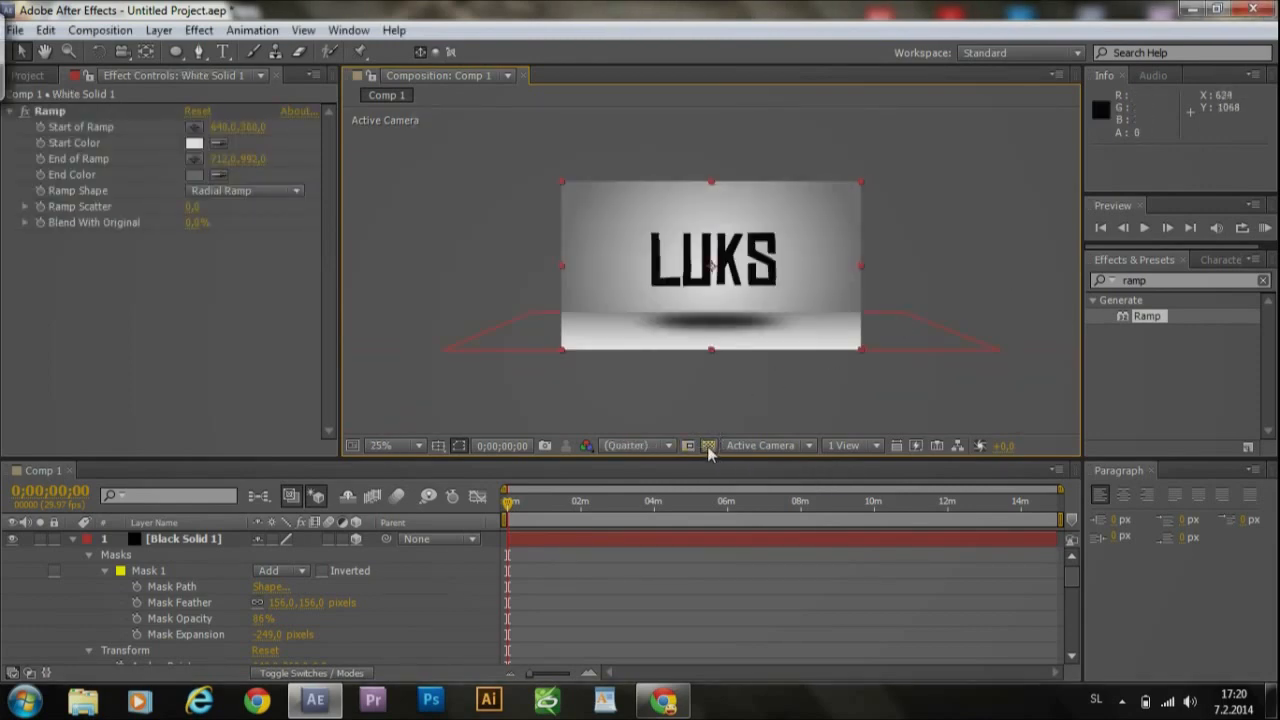
pyautogui.scroll(2, 800, 373)
pyautogui.scroll(-2, 800, 376)
pyautogui.scroll(2, 800, 375)
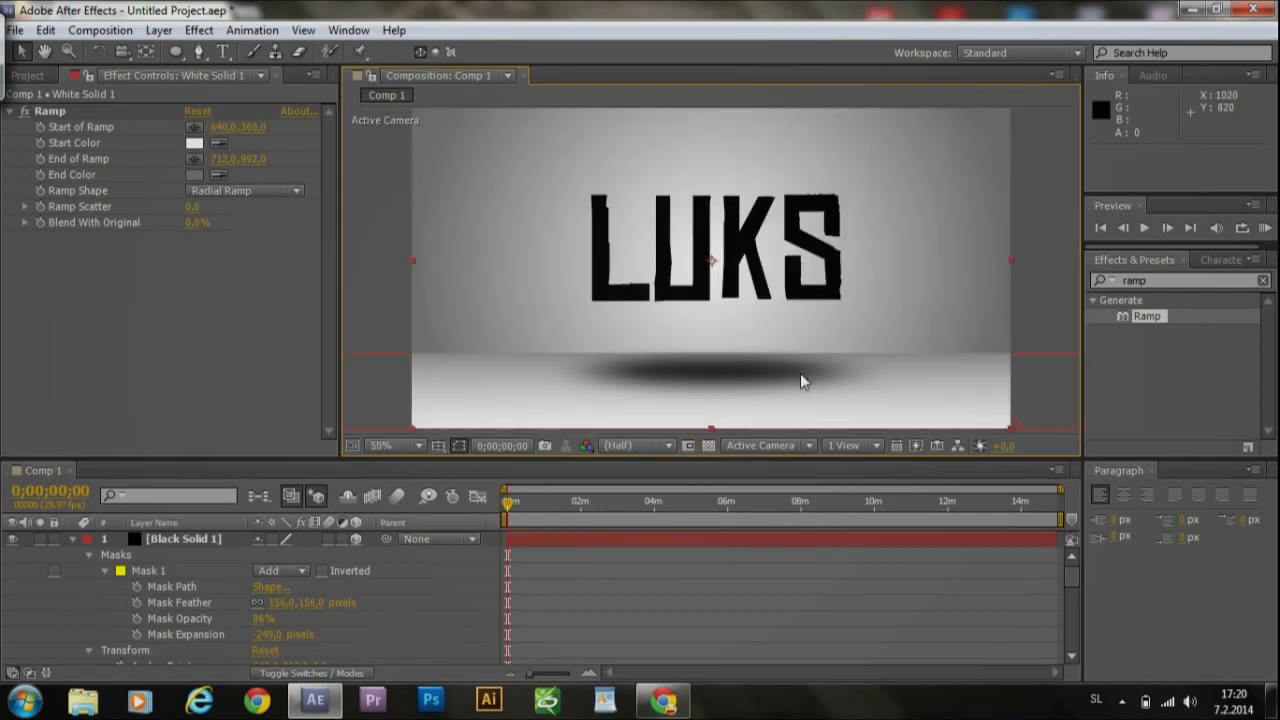
pyautogui.scroll(-4, 800, 375)
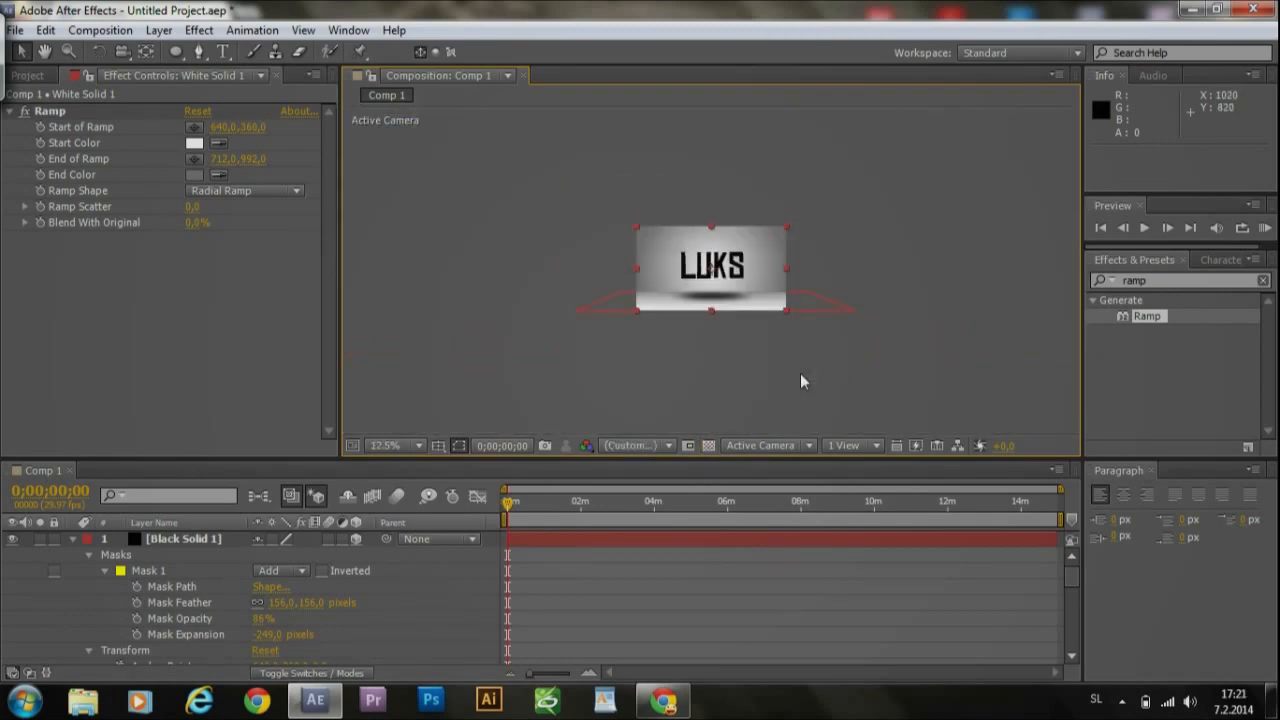
pyautogui.scroll(8, 800, 381)
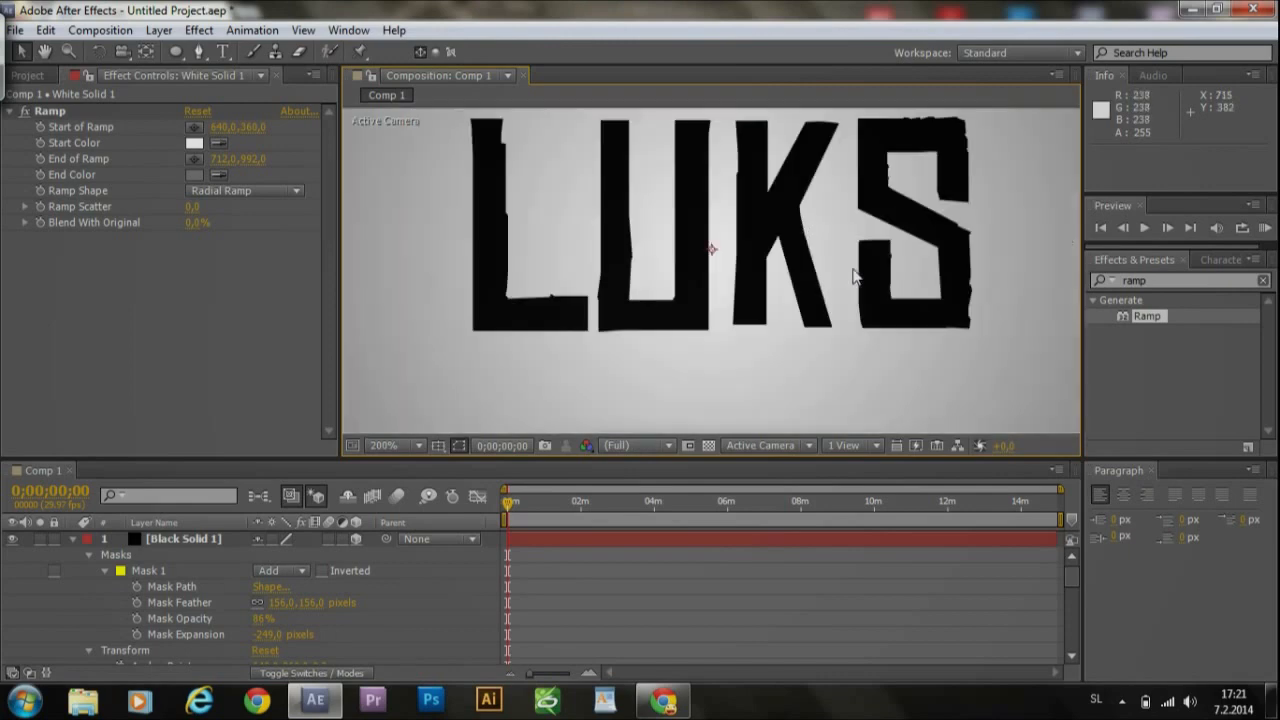
pyautogui.scroll(-8, 853, 277)
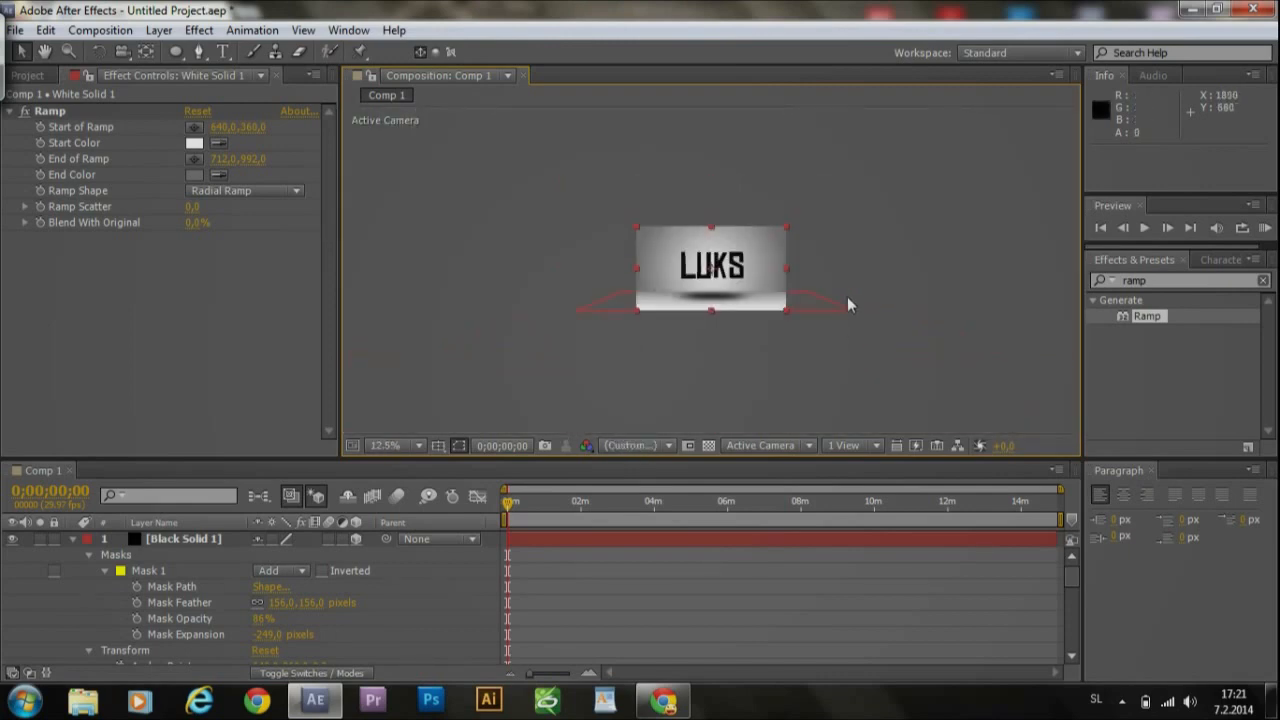
pyautogui.click(872, 233)
pyautogui.scroll(4, 872, 263)
pyautogui.scroll(-4, 872, 263)
pyautogui.scroll(2, 872, 263)
pyautogui.scroll(-2, 872, 263)
pyautogui.scroll(1, 872, 264)
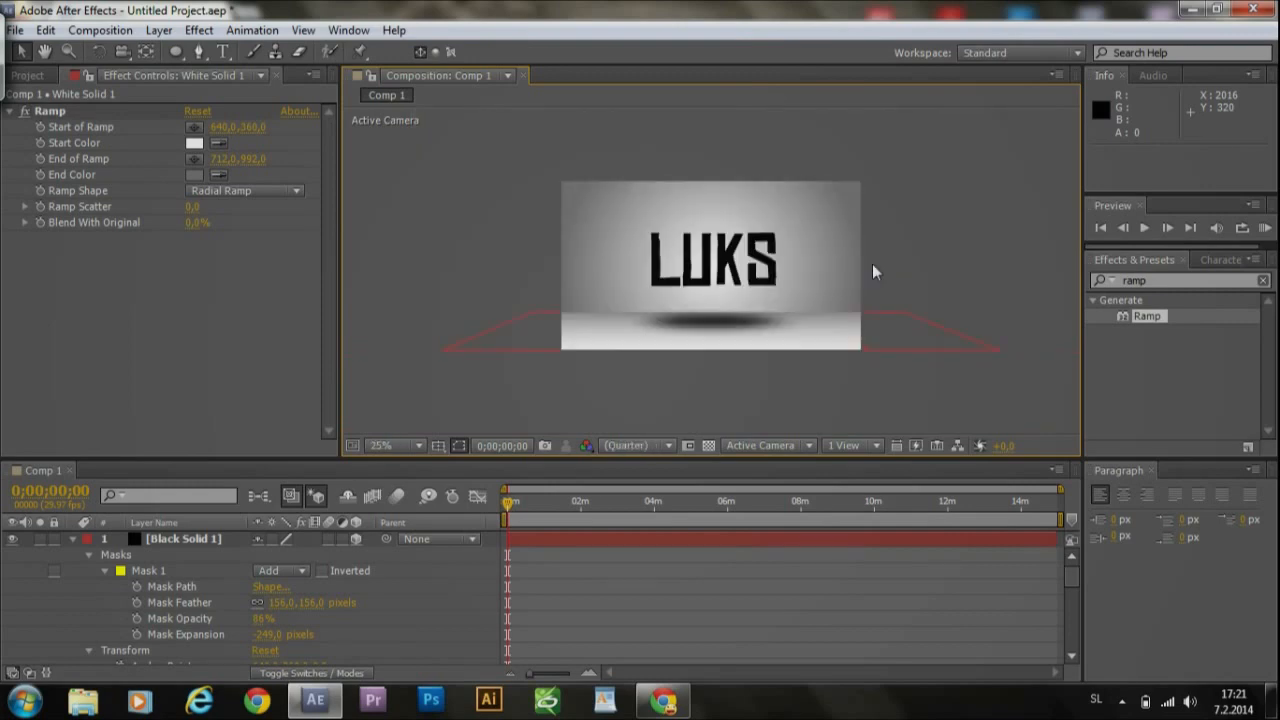
pyautogui.scroll(4, 872, 263)
pyautogui.scroll(-4, 872, 263)
pyautogui.scroll(1, 862, 305)
pyautogui.scroll(-2, 840, 340)
pyautogui.scroll(6, 833, 350)
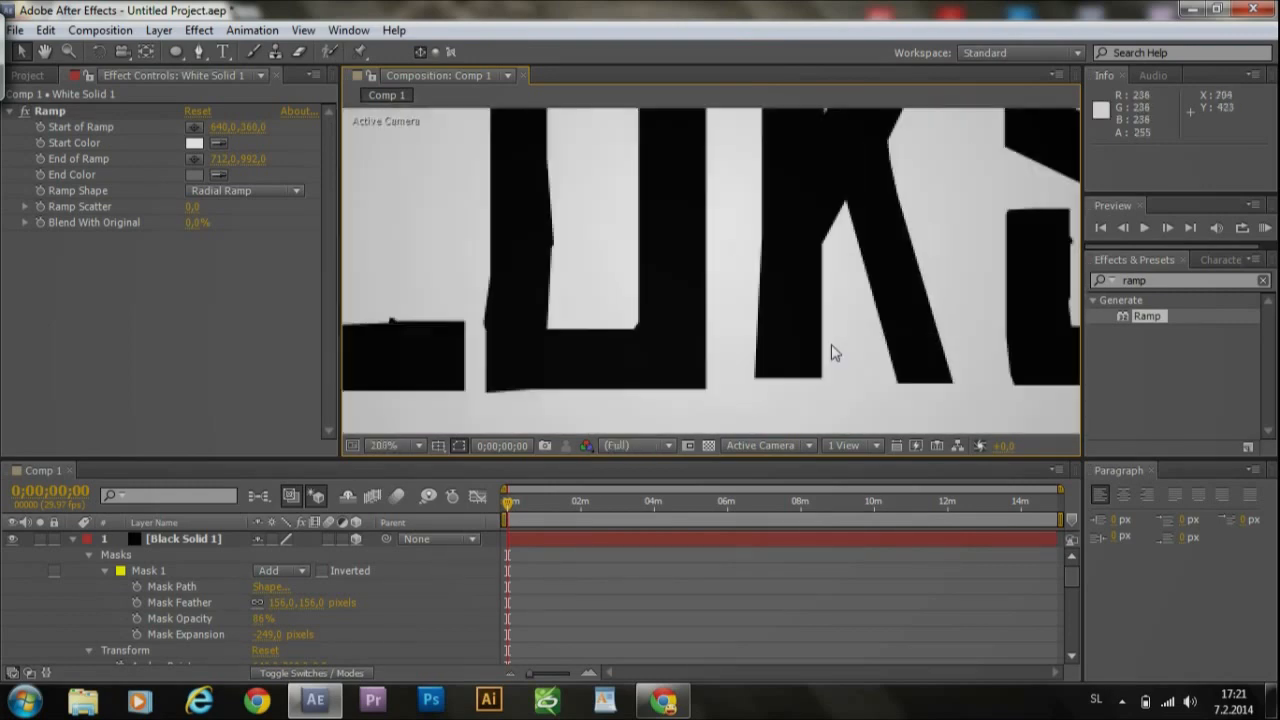
pyautogui.scroll(-6, 831, 345)
pyautogui.scroll(1, 855, 362)
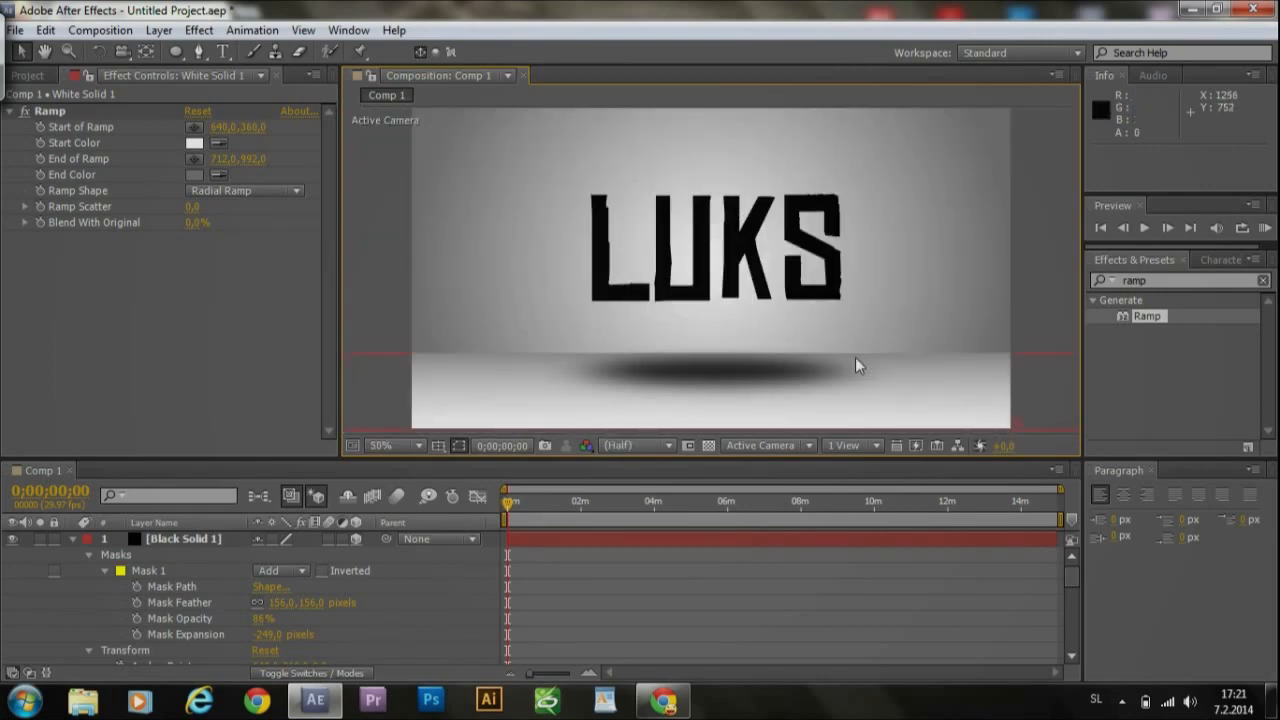
pyautogui.scroll(-1, 845, 291)
pyautogui.scroll(-1, 845, 291)
pyautogui.scroll(2, 845, 291)
pyautogui.scroll(-3, 845, 293)
pyautogui.scroll(3, 845, 293)
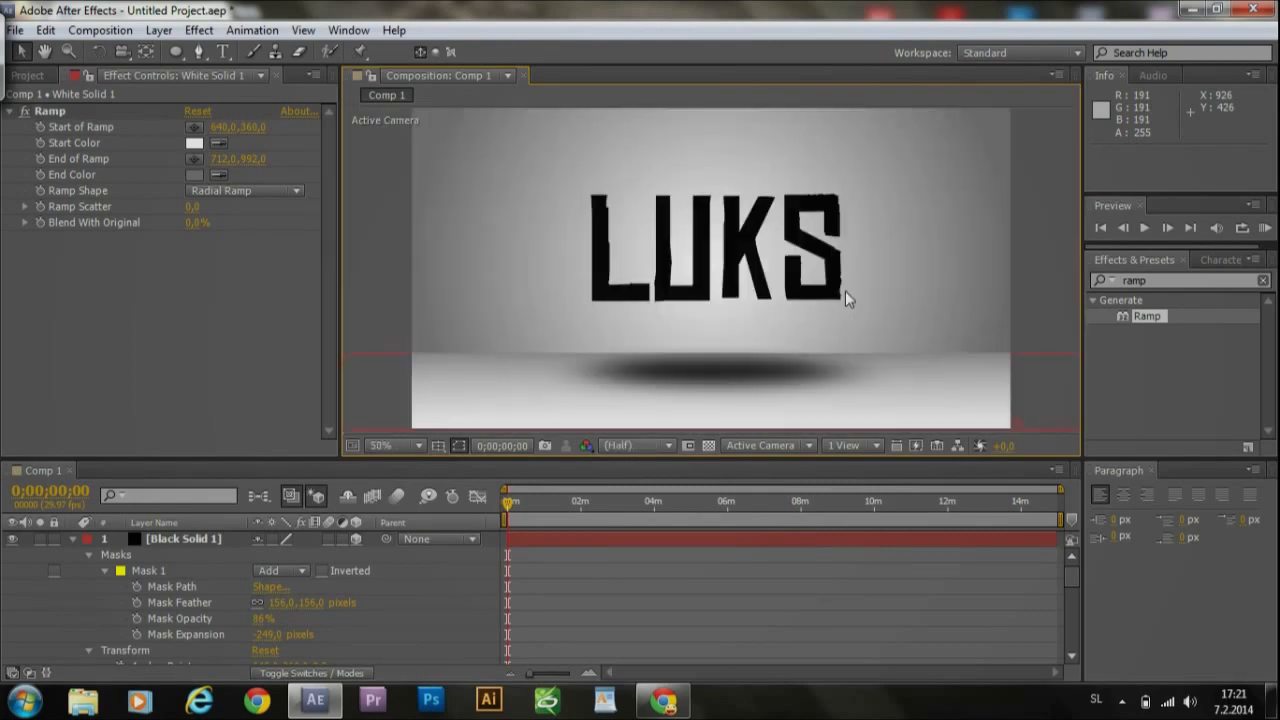
pyautogui.scroll(-6, 845, 293)
pyautogui.scroll(2, 845, 291)
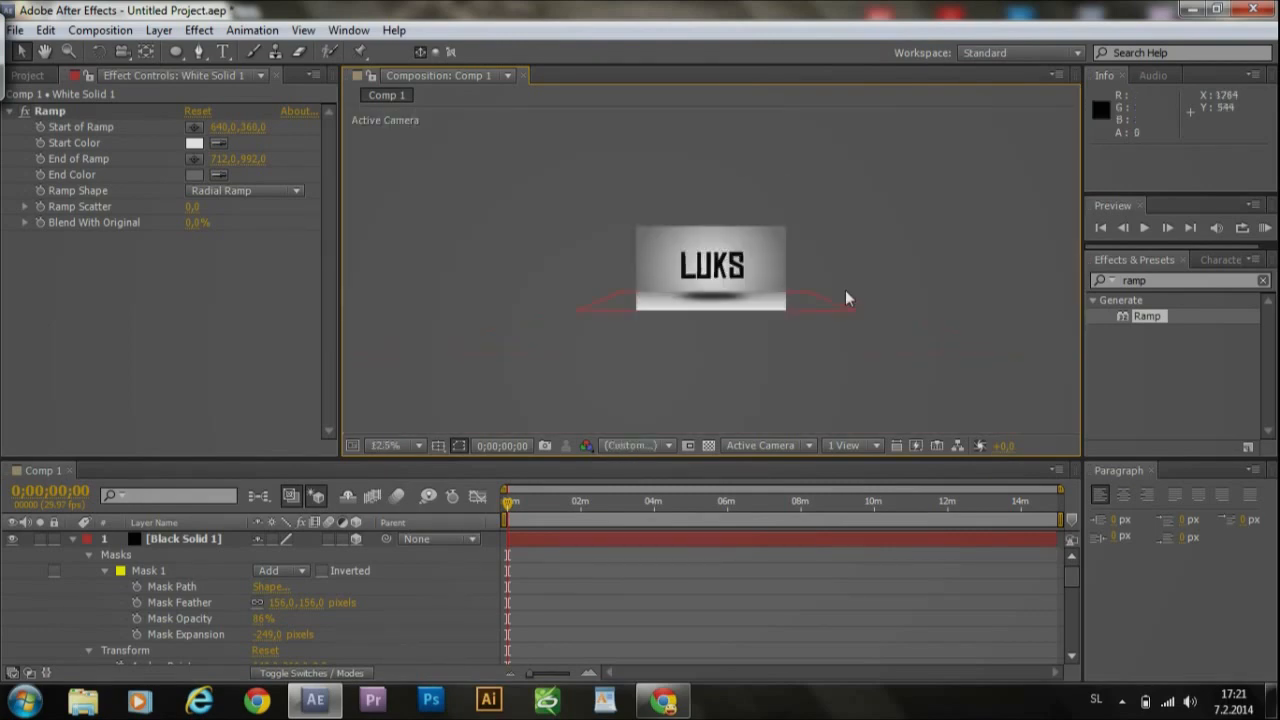
pyautogui.scroll(2, 821, 368)
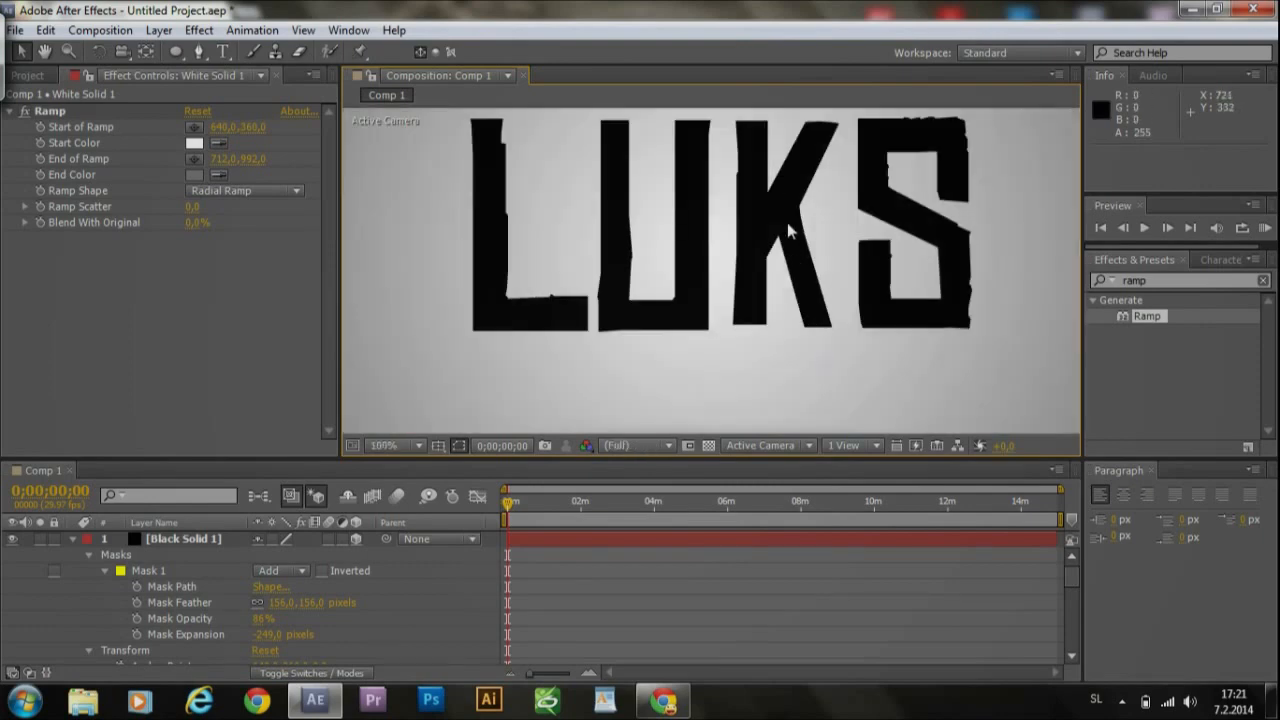
pyautogui.scroll(-1, 787, 223)
pyautogui.scroll(-1, 787, 223)
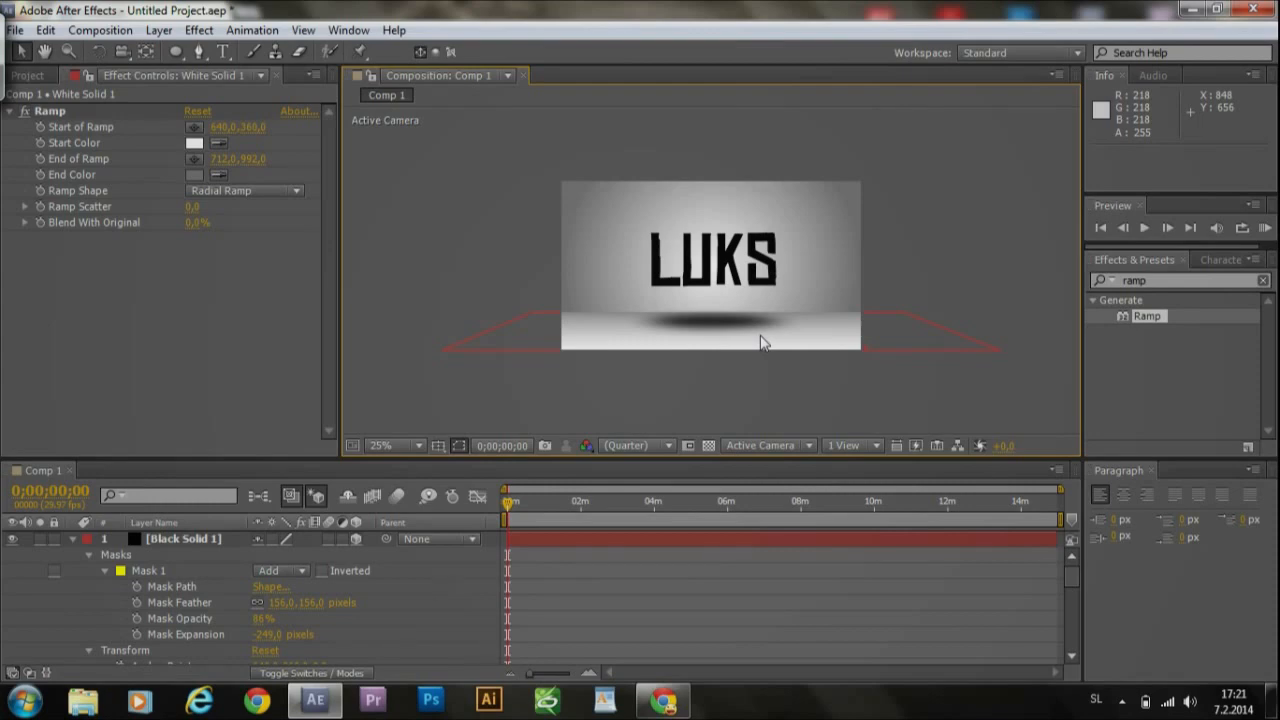
# Step: Minimize the After Effects window to show the desktop
pyautogui.click(1189, 8)
pyautogui.click(1190, 8)
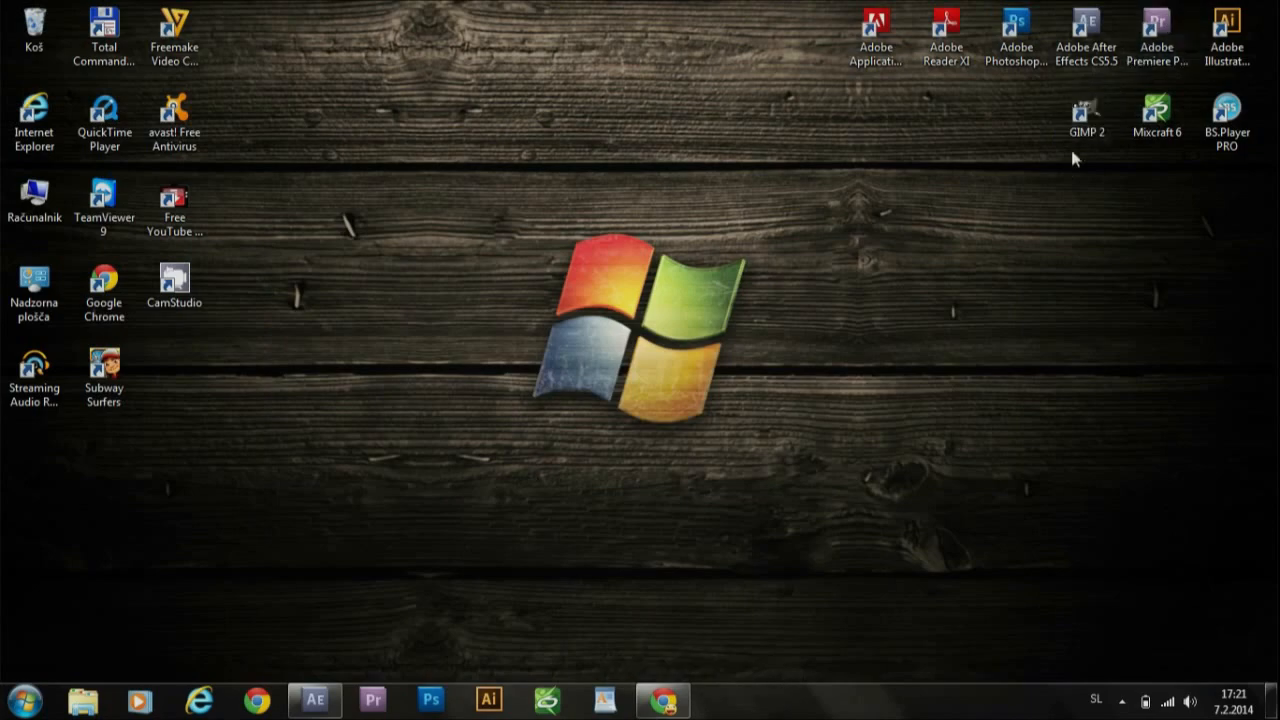